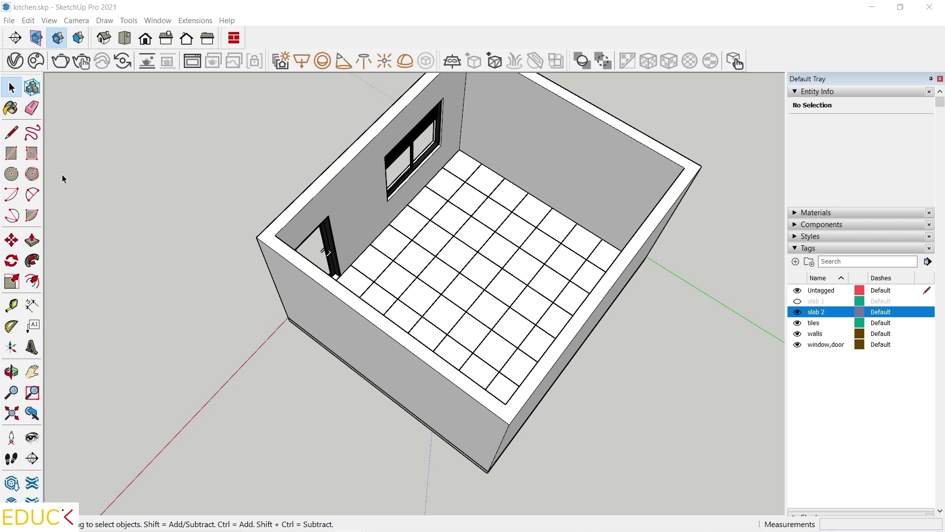
# Step: Draw a 330 by 240 cm rectangle on the tiled floor near the back corner beside the window wall
pyautogui.click(12, 153)
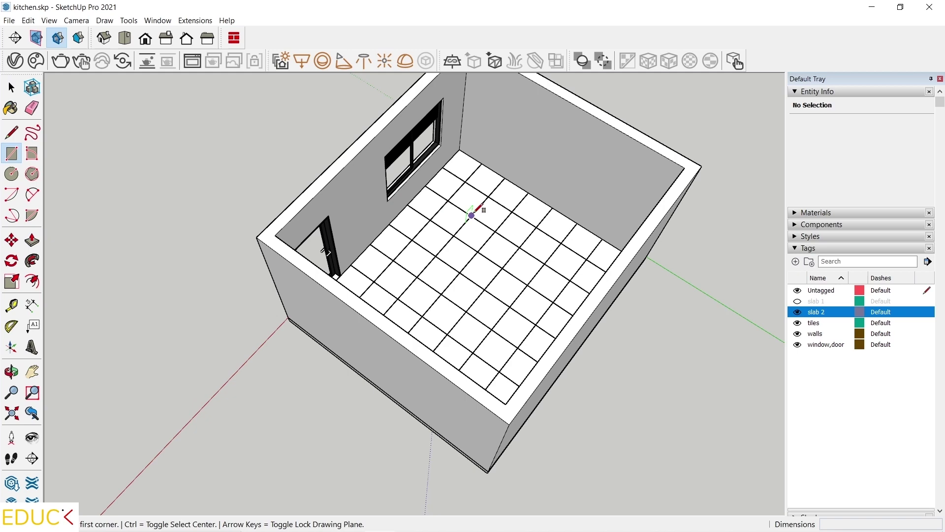
pyautogui.scroll(3, 470, 216)
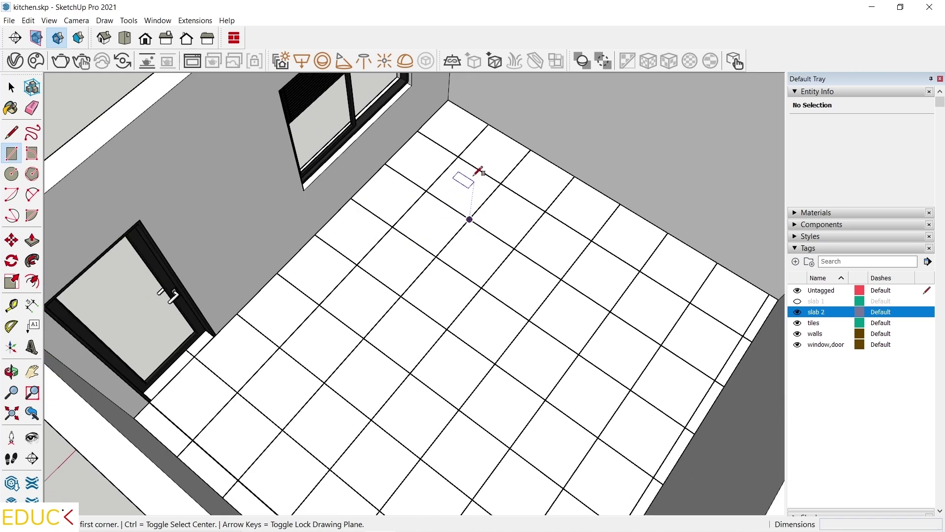
pyautogui.click(452, 115)
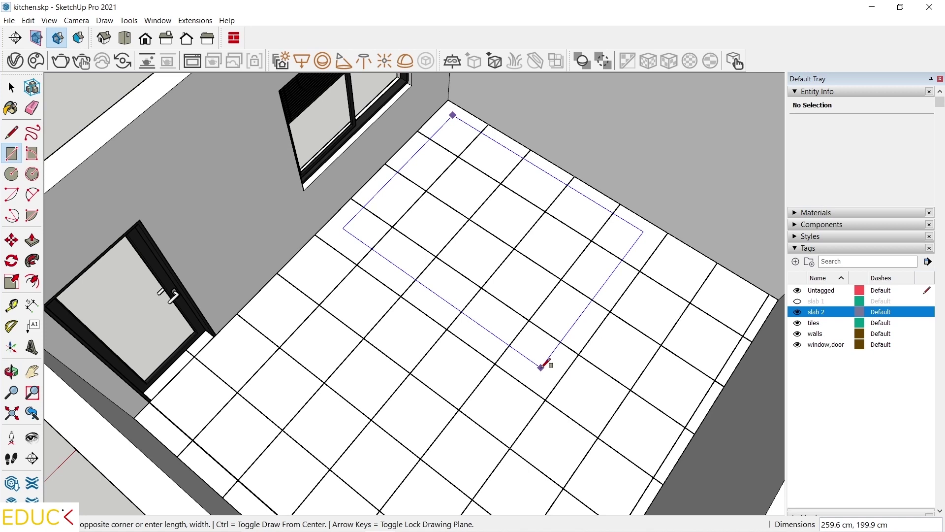
pyautogui.write('330,240')
pyautogui.press('Return')
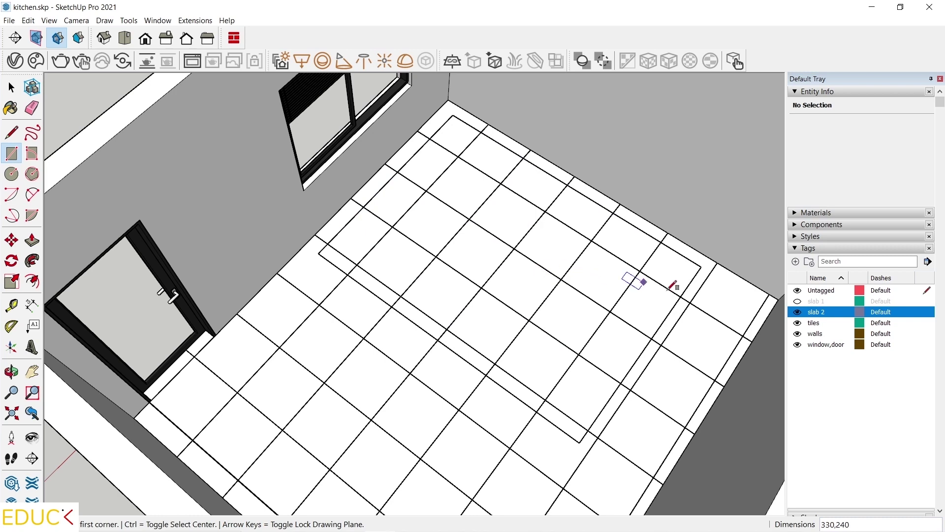
# Step: Hide the tiles tag and offset the floor rectangle's outline 60 cm inward
pyautogui.click(798, 323)
pyautogui.scroll(1, 429, 258)
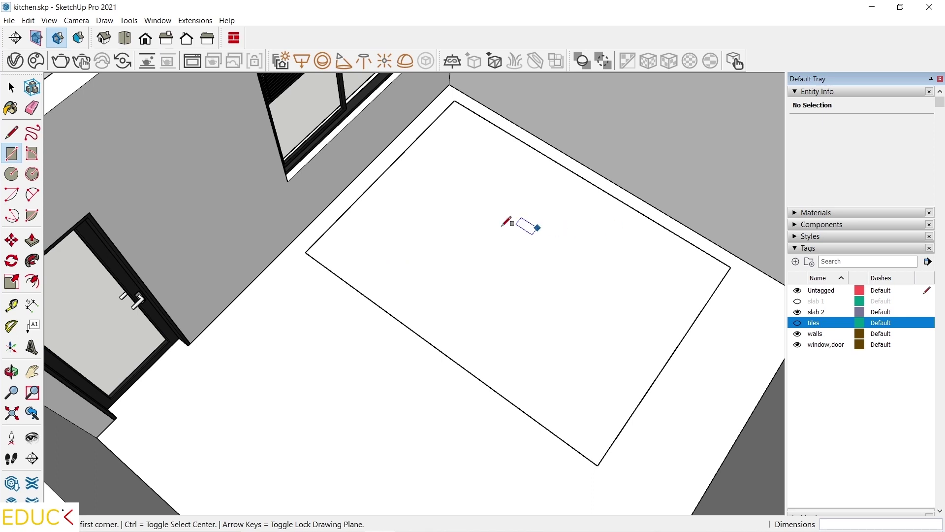
pyautogui.click(10, 90)
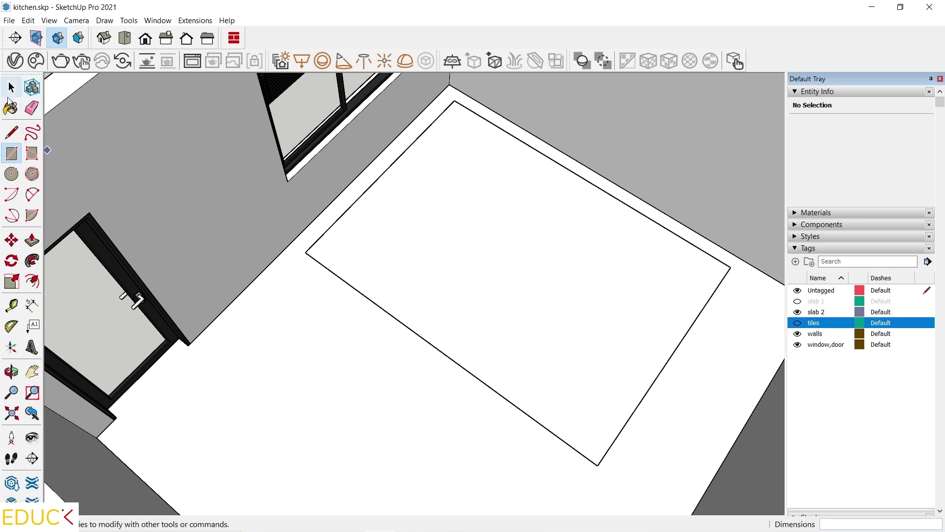
pyautogui.click(33, 281)
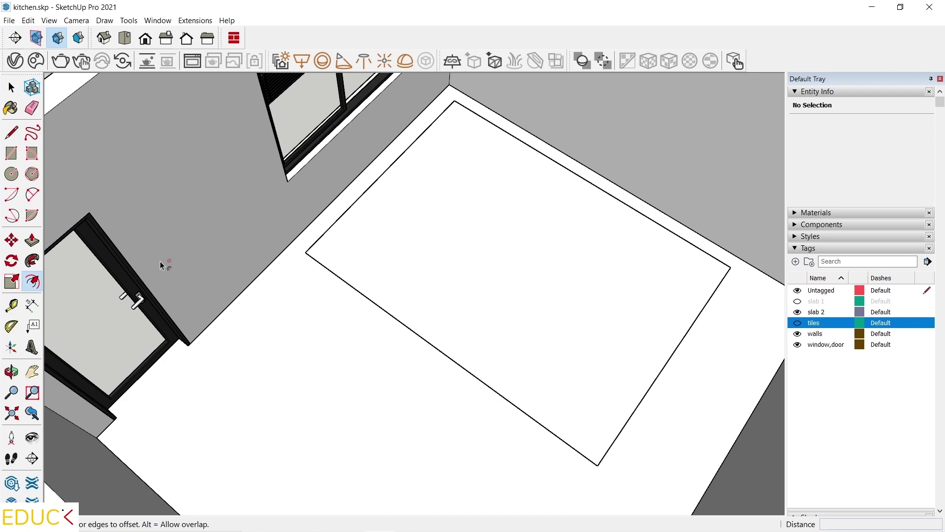
pyautogui.click(387, 183)
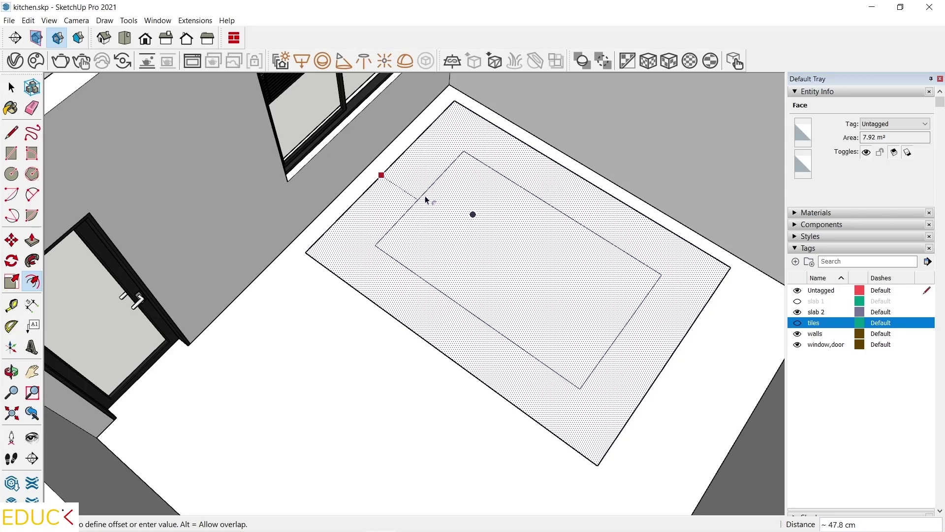
pyautogui.write('60')
pyautogui.press('Return')
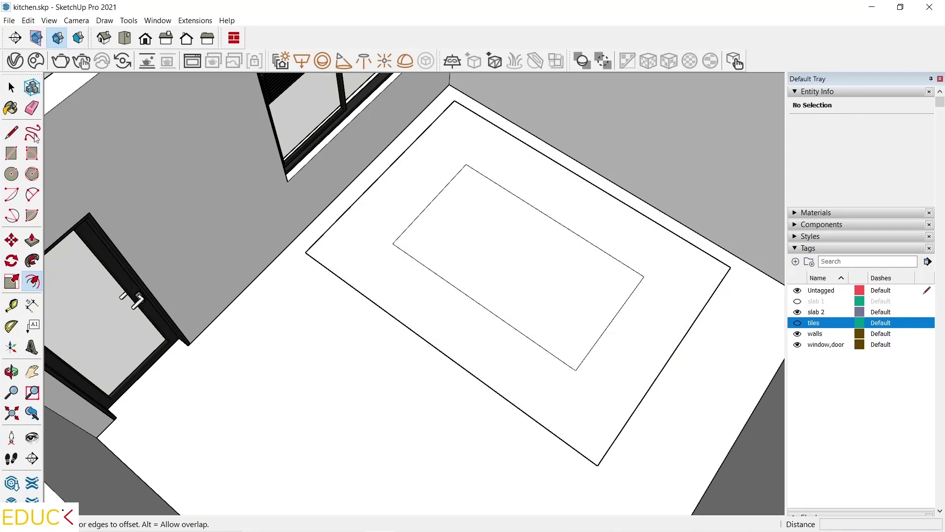
# Step: Draw two 60 cm lines extending the inner rectangle's window-side and back-side edges out to the outer rectangle, outlining an L shape
pyautogui.click(11, 132)
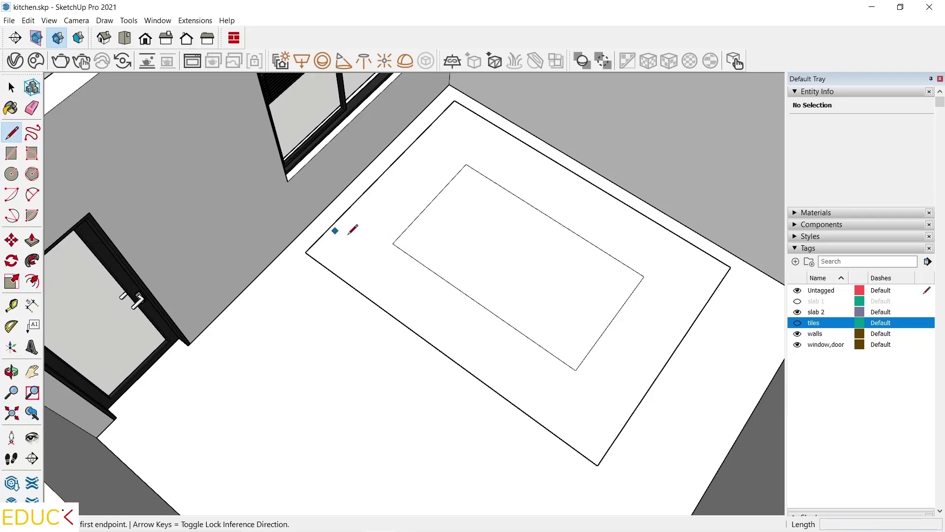
pyautogui.click(393, 243)
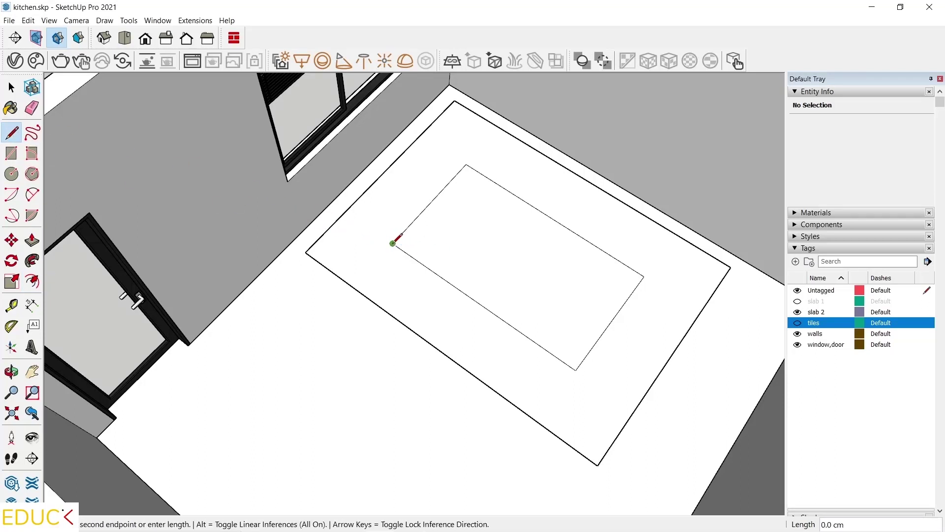
pyautogui.click(352, 285)
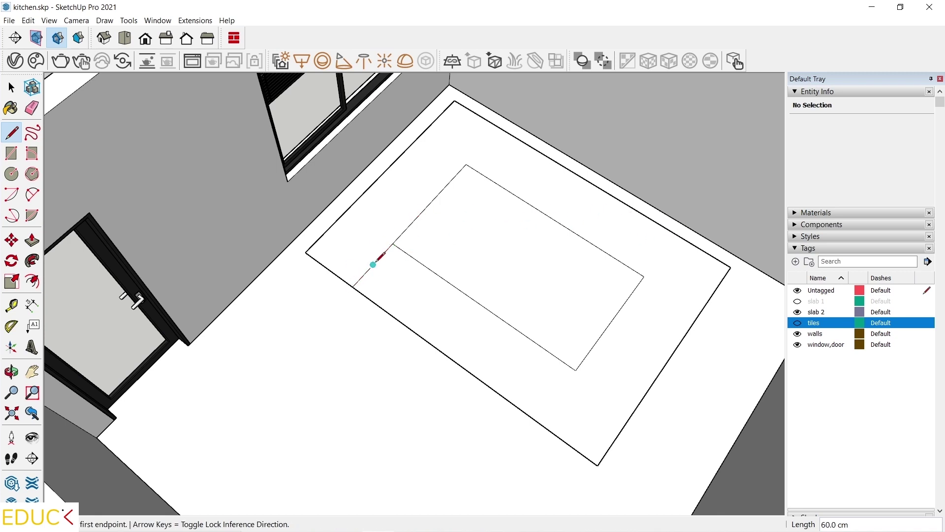
pyautogui.click(644, 277)
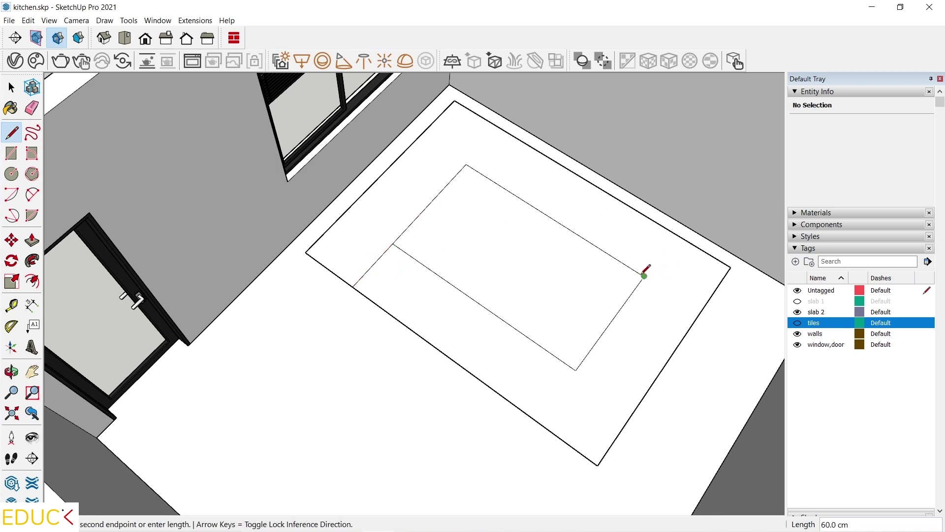
pyautogui.click(701, 311)
pyautogui.press('space')
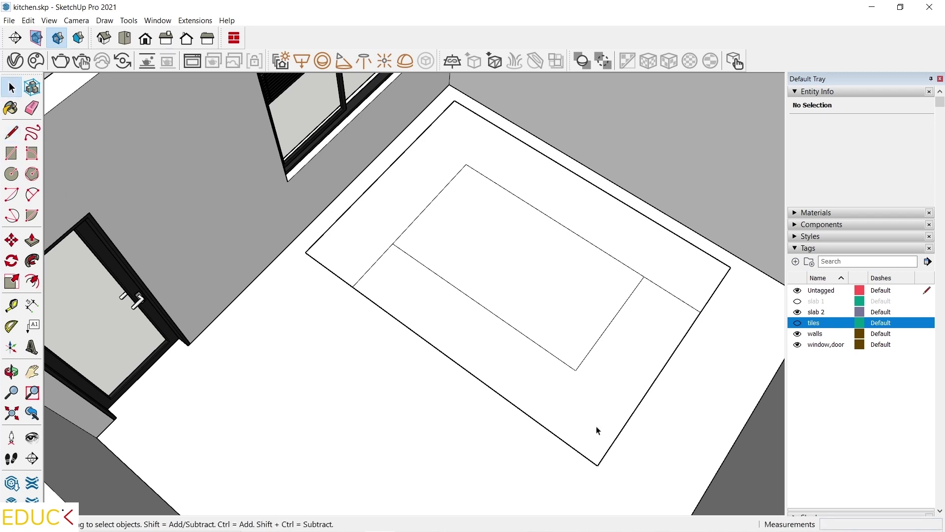
# Step: Delete the outer and inner rectangle edges outside the L-shaped strip so only the L-shaped face remains
pyautogui.click(605, 455)
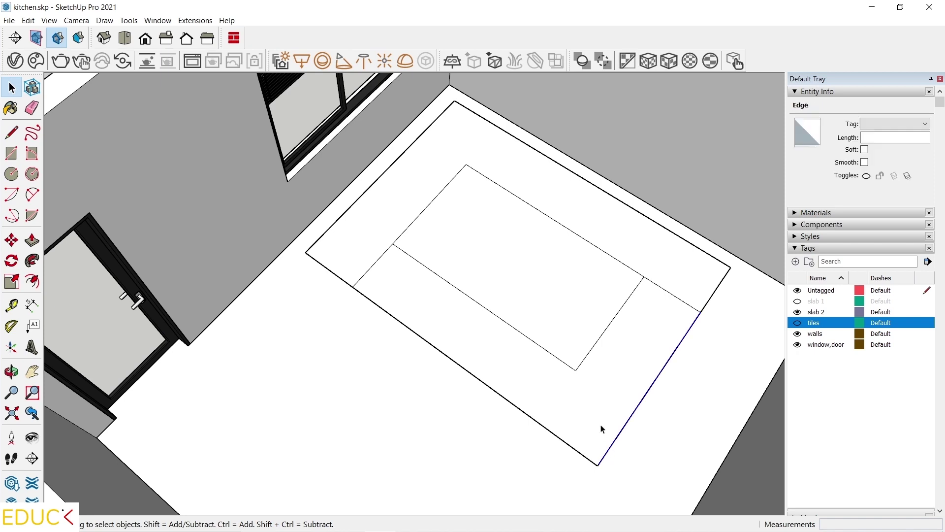
pyautogui.press('Delete')
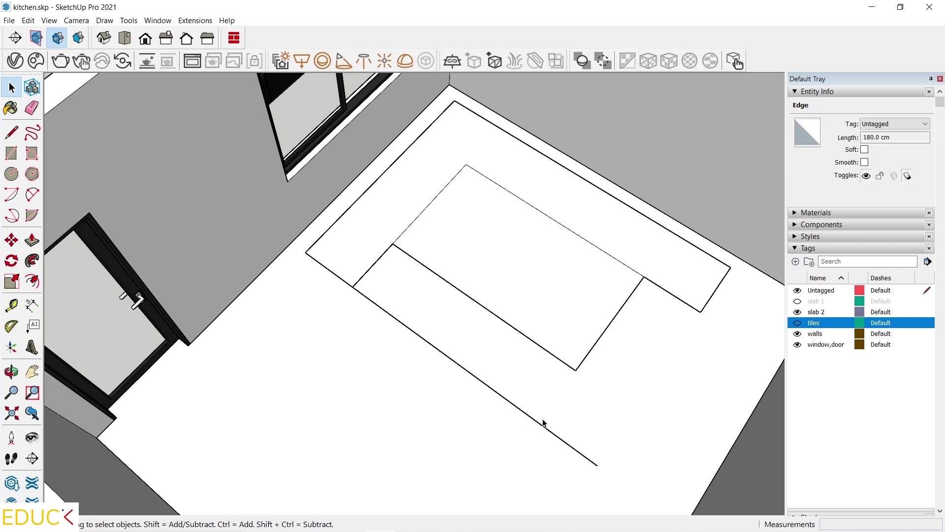
pyautogui.click(542, 425)
pyautogui.press('Delete')
pyautogui.click(535, 348)
pyautogui.press('Delete')
pyautogui.click(591, 353)
pyautogui.press('Delete')
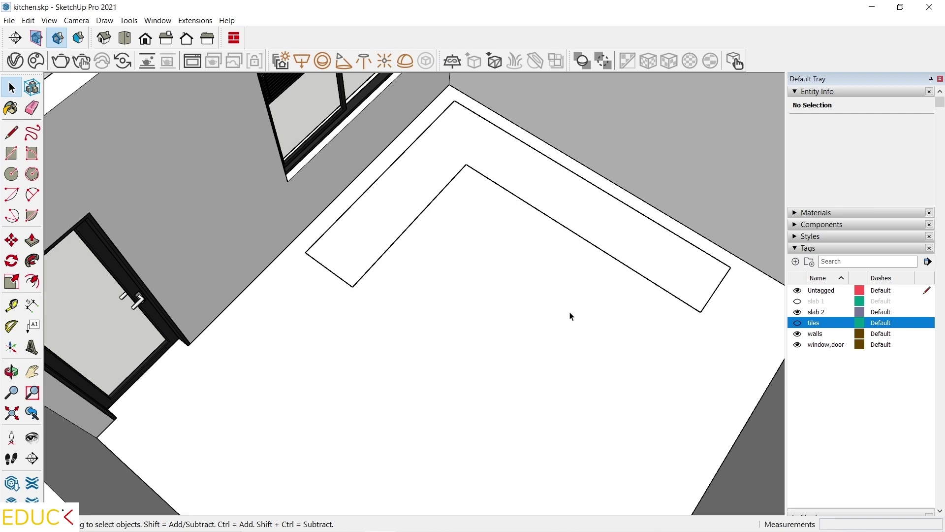
# Step: Make a group from the L-shaped face and its edges
pyautogui.click(586, 216)
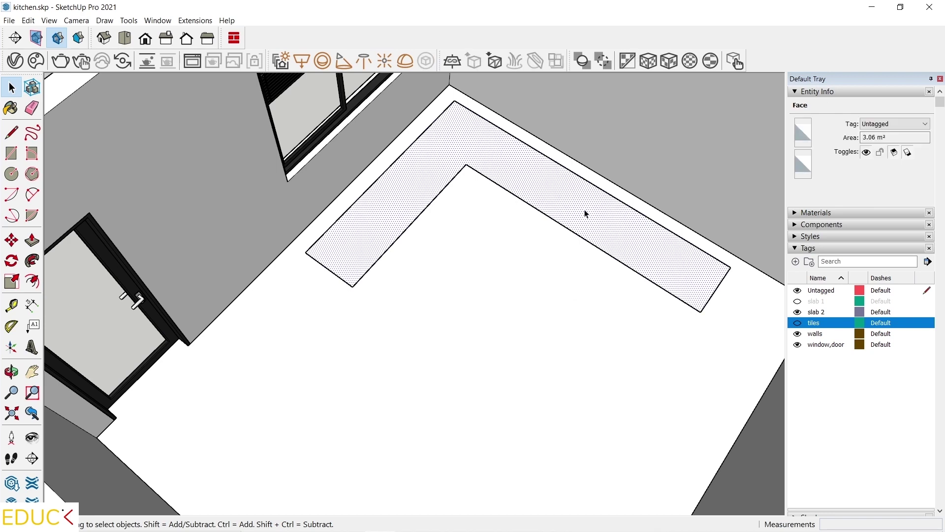
pyautogui.doubleClick(465, 143)
pyautogui.rightClick(465, 143)
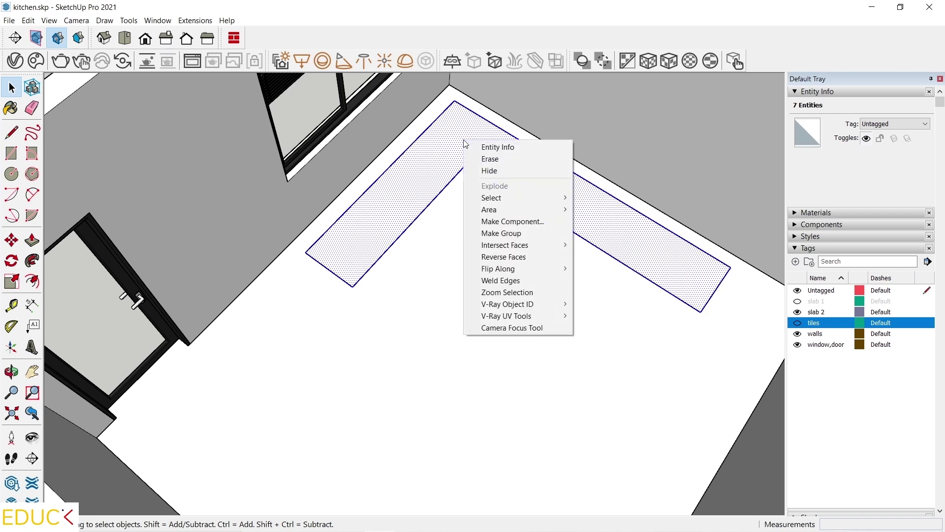
pyautogui.click(494, 240)
# Step: Move the L-shaped group by its outer corner into the room corner so it sits flush with both walls
pyautogui.click(11, 240)
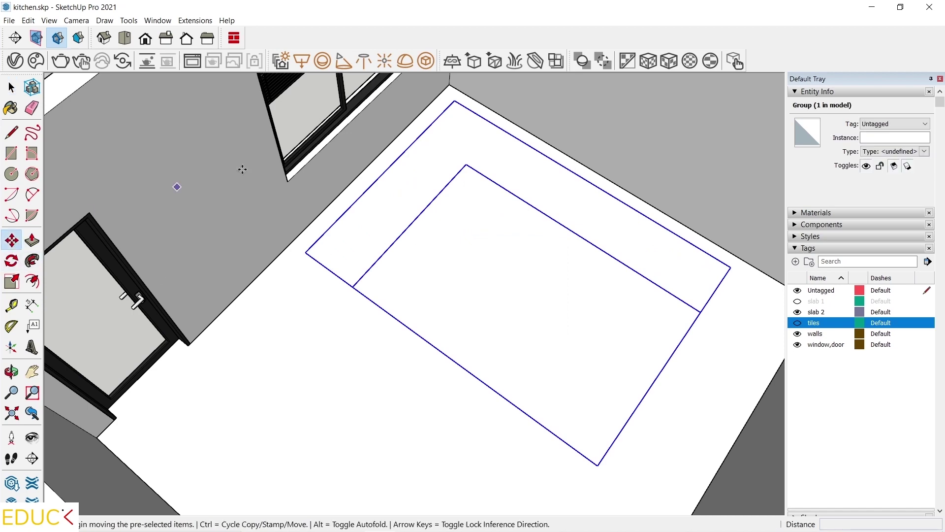
pyautogui.scroll(5, 451, 88)
pyautogui.click(463, 120)
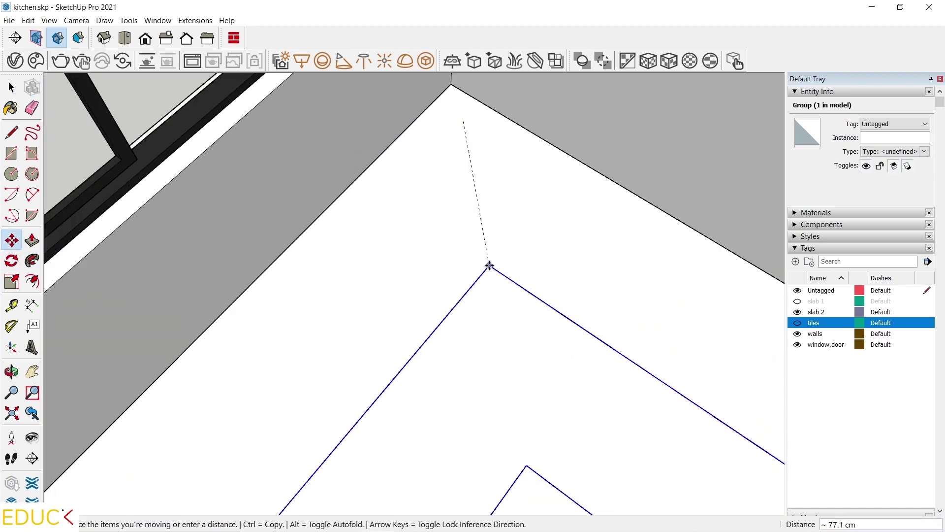
pyautogui.click(454, 90)
pyautogui.scroll(-6, 433, 158)
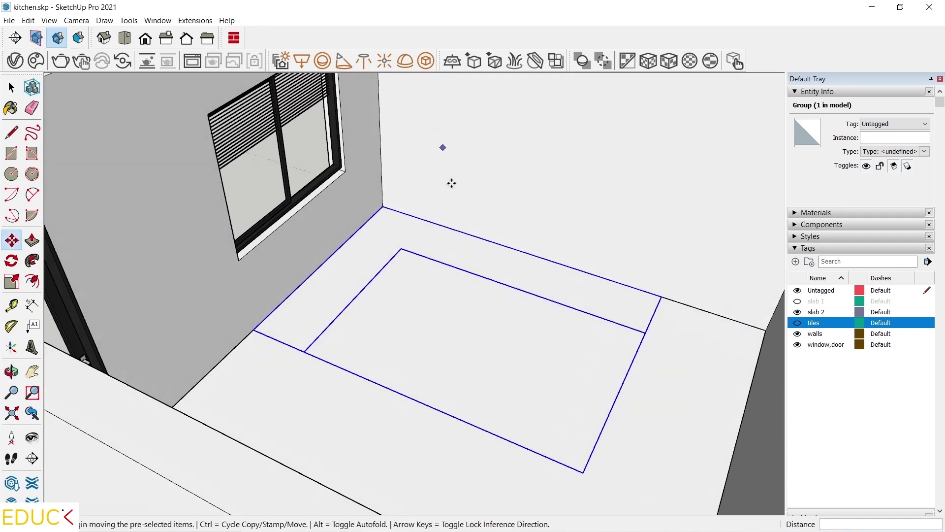
pyautogui.scroll(1, 458, 217)
pyautogui.press('space')
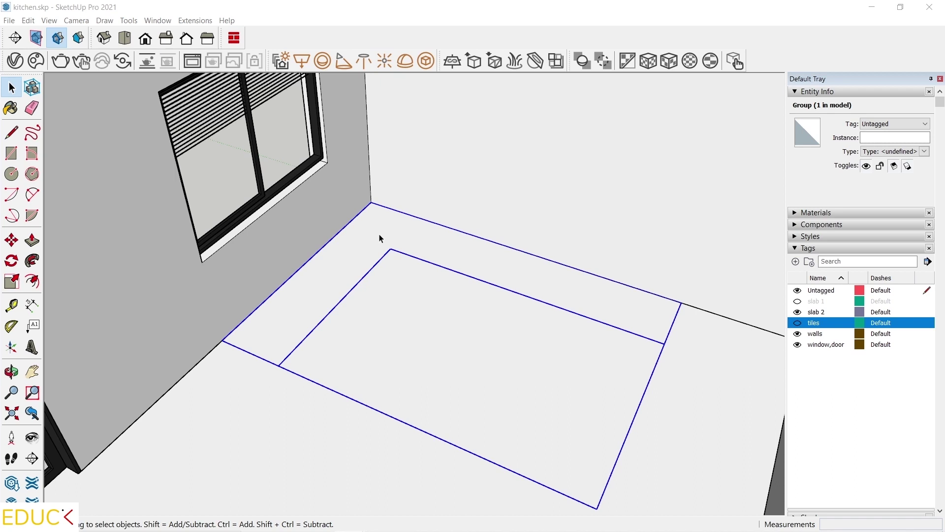
# Step: Open the L-shaped group for editing and push/pull its face up 10 cm to form the plinth
pyautogui.doubleClick(351, 263)
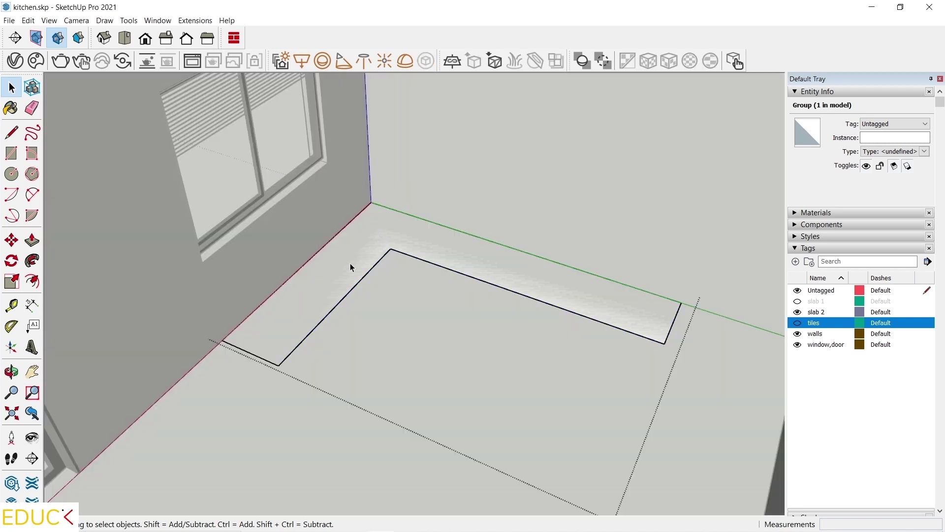
pyautogui.click(319, 316)
pyautogui.scroll(2, 319, 316)
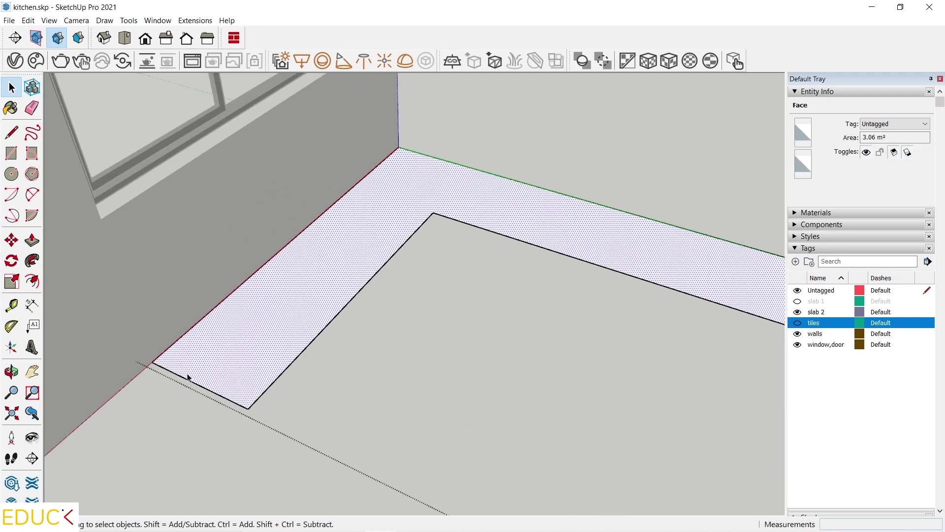
pyautogui.click(38, 245)
pyautogui.click(276, 309)
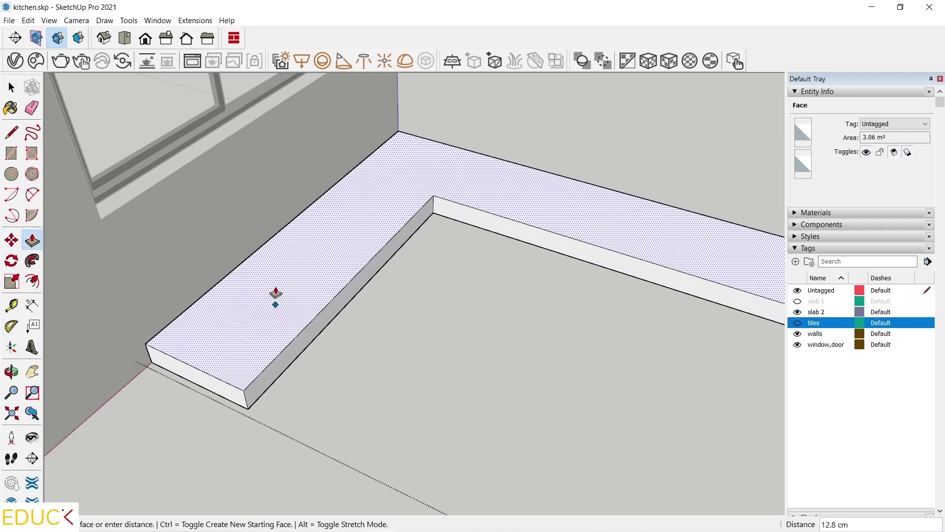
pyautogui.write('10')
pyautogui.press('Return')
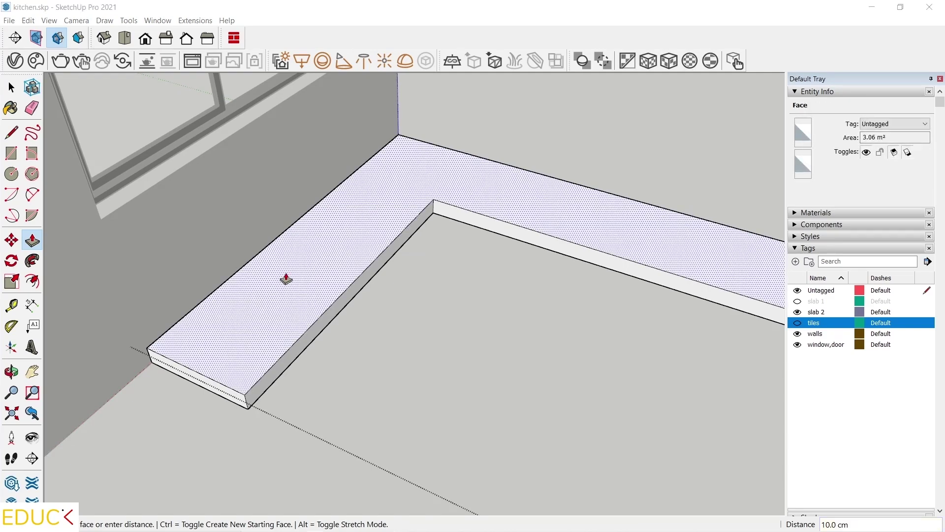
# Step: Push/pull the plinth's top as a new starting face up 72 cm to form the cabinet body
pyautogui.click(286, 279)
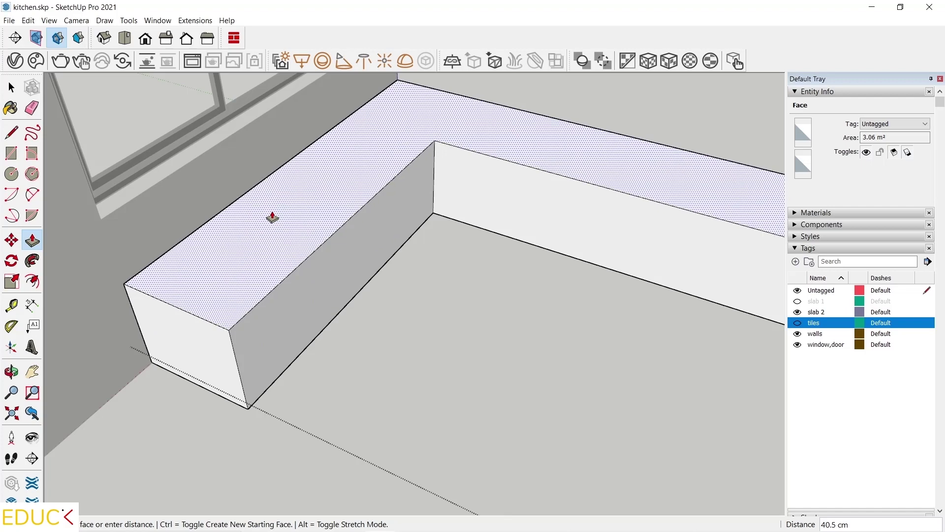
pyautogui.click(246, 228)
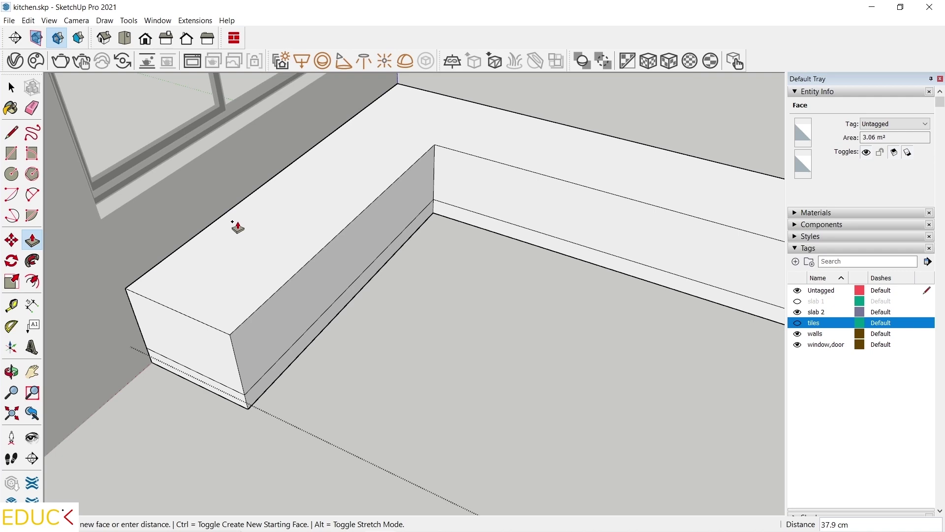
pyautogui.write('72')
pyautogui.press('Return')
pyautogui.press('space')
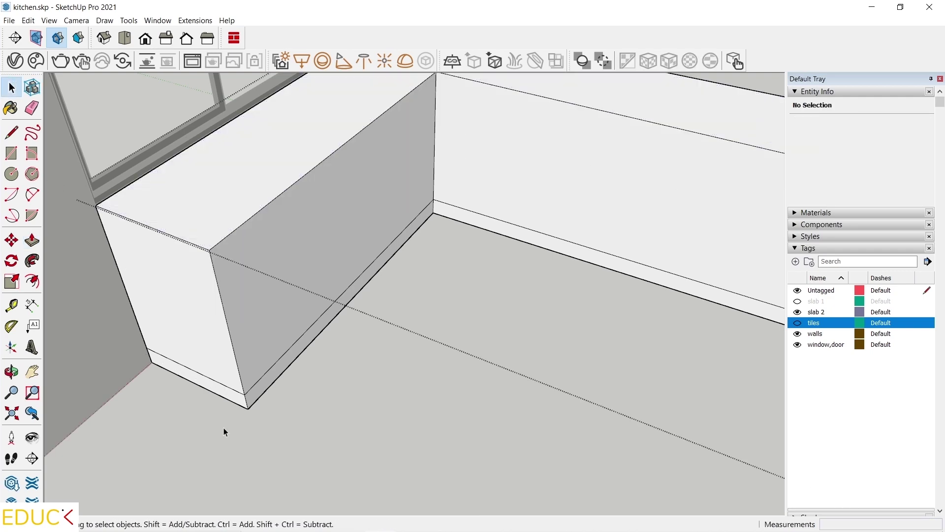
# Step: Push the plinth's end face and the adjoining long front face on the window-side run inward by 5 cm
pyautogui.scroll(5, 206, 404)
pyautogui.moveTo(221, 309); pyautogui.dragTo(211, 359, button='middle')
pyautogui.click(209, 346)
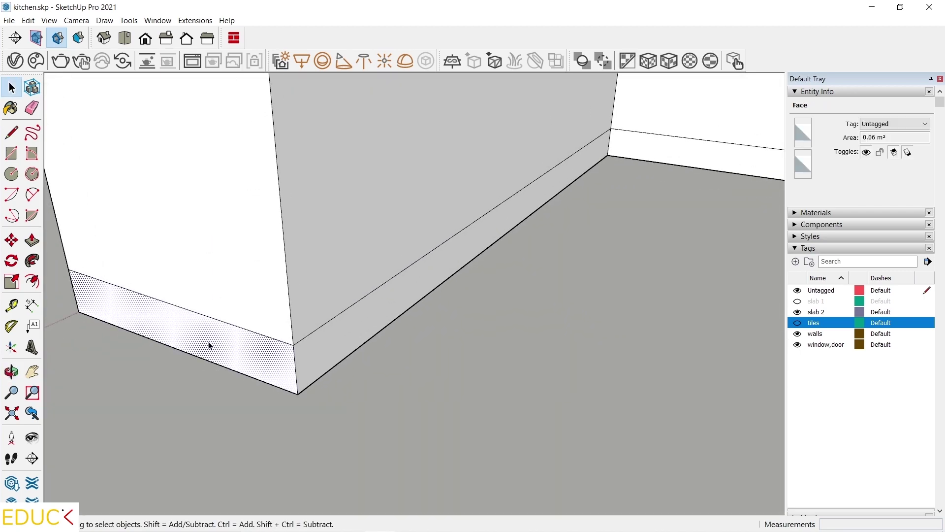
pyautogui.press('p')
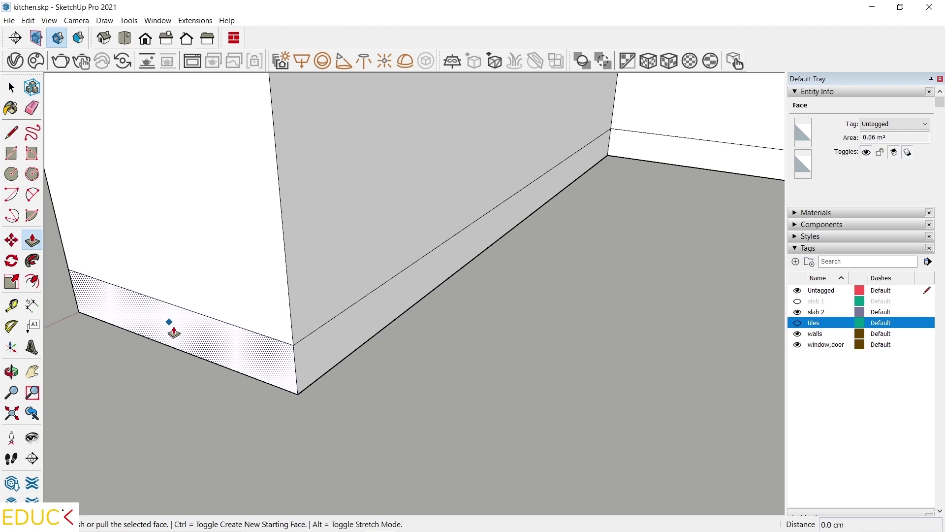
pyautogui.click(171, 323)
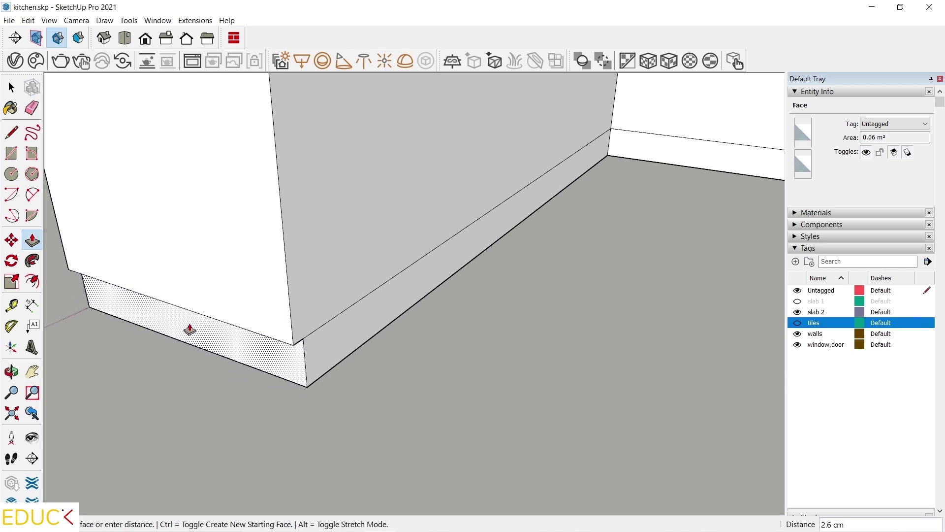
pyautogui.click(189, 329)
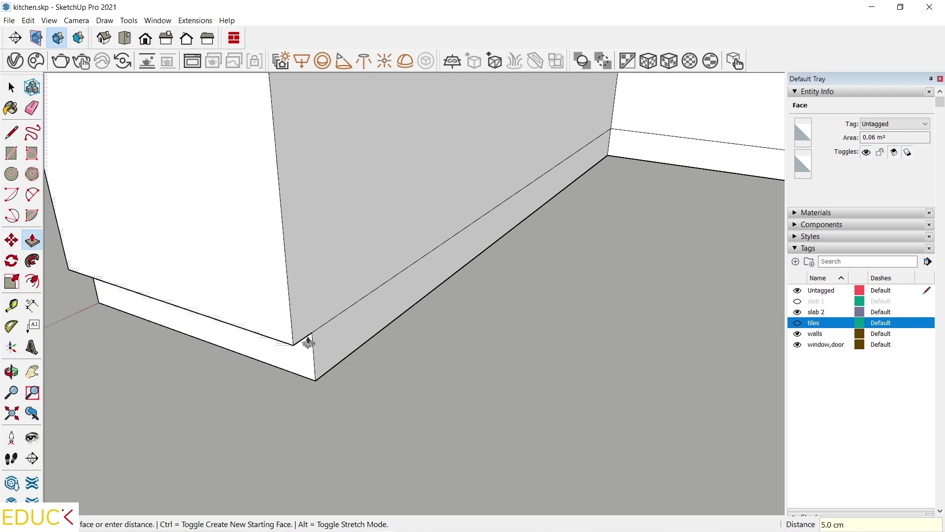
pyautogui.doubleClick(332, 339)
pyautogui.write('5')
pyautogui.press('Return')
# Step: Push the plinth's long front face on the other run inward by 5 cm and close the L-shaped group
pyautogui.scroll(-2, 331, 339)
pyautogui.scroll(4, 597, 203)
pyautogui.click(604, 197)
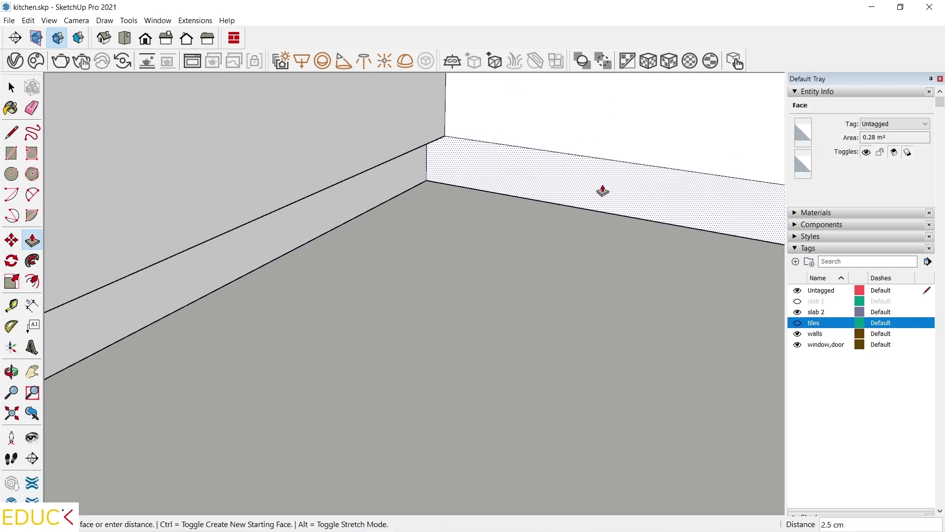
pyautogui.write('5')
pyautogui.press('Return')
pyautogui.scroll(-5, 370, 279)
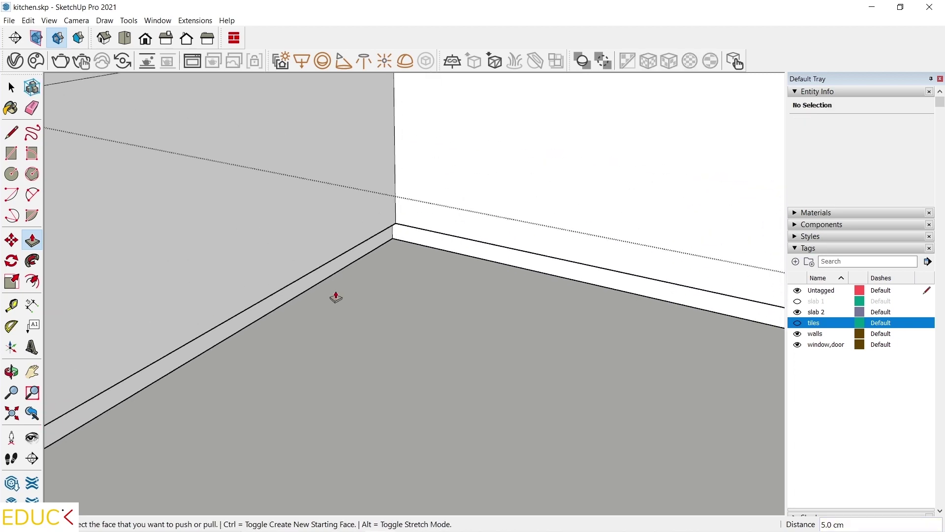
pyautogui.press('space')
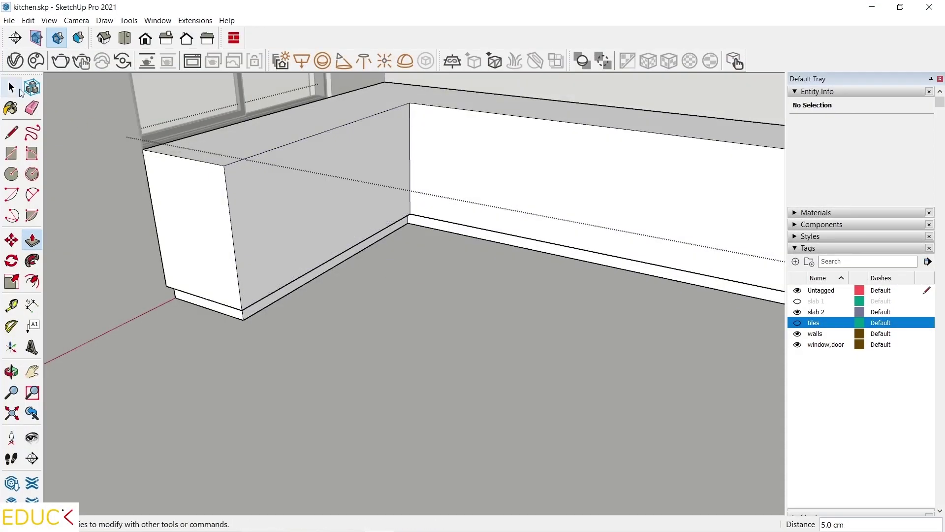
pyautogui.rightClick(254, 185)
pyautogui.rightClick(111, 182)
pyautogui.click(133, 191)
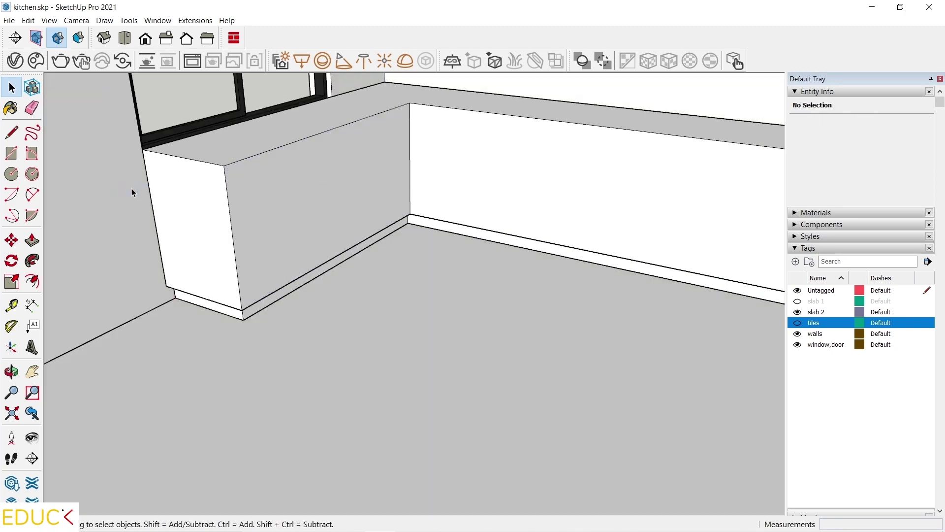
# Step: Make the tiles tag visible and move the cabinet group up 0.8 cm onto the floor tiles
pyautogui.click(798, 323)
pyautogui.scroll(5, 177, 276)
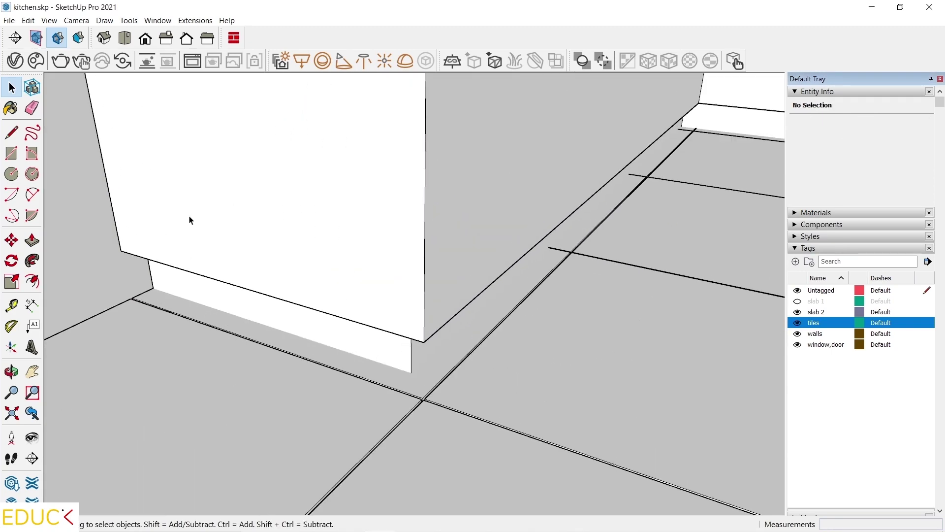
pyautogui.click(190, 219)
pyautogui.press('m')
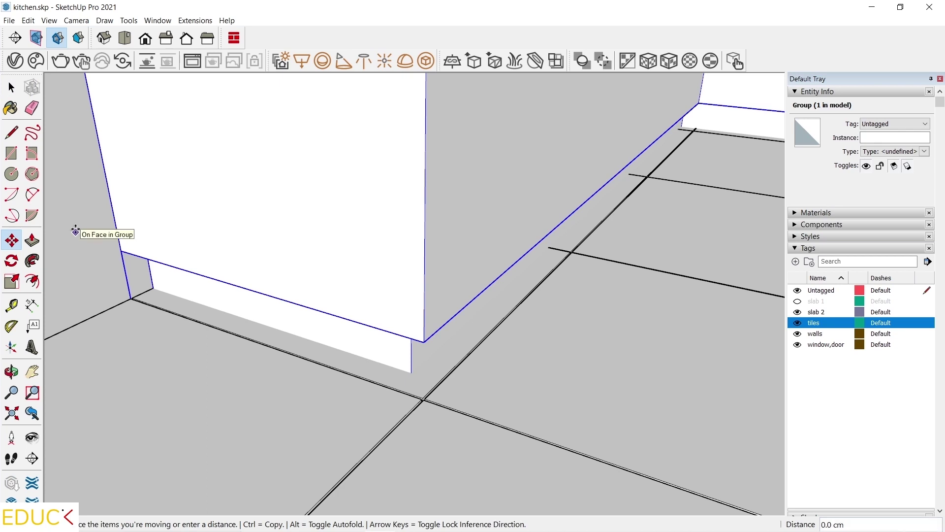
pyautogui.click(75, 229)
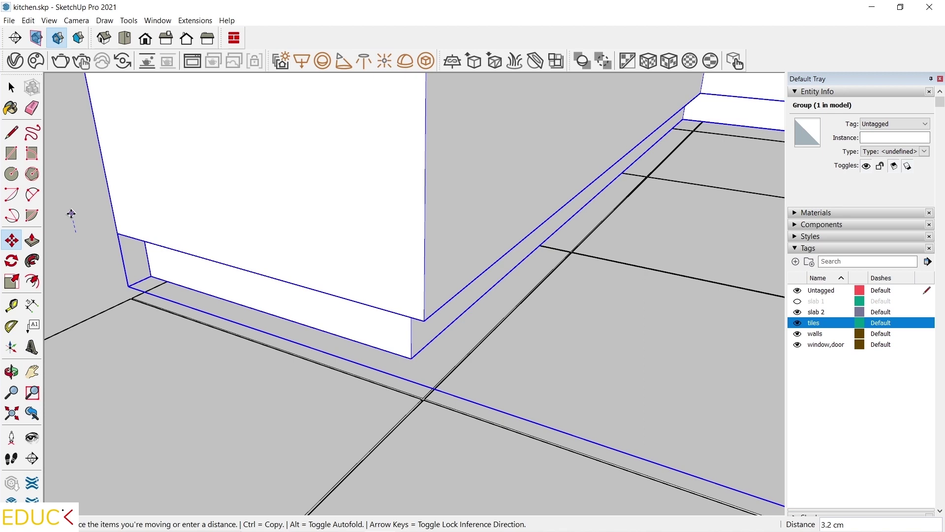
pyautogui.write('0.8')
pyautogui.press('Return')
pyautogui.press('space')
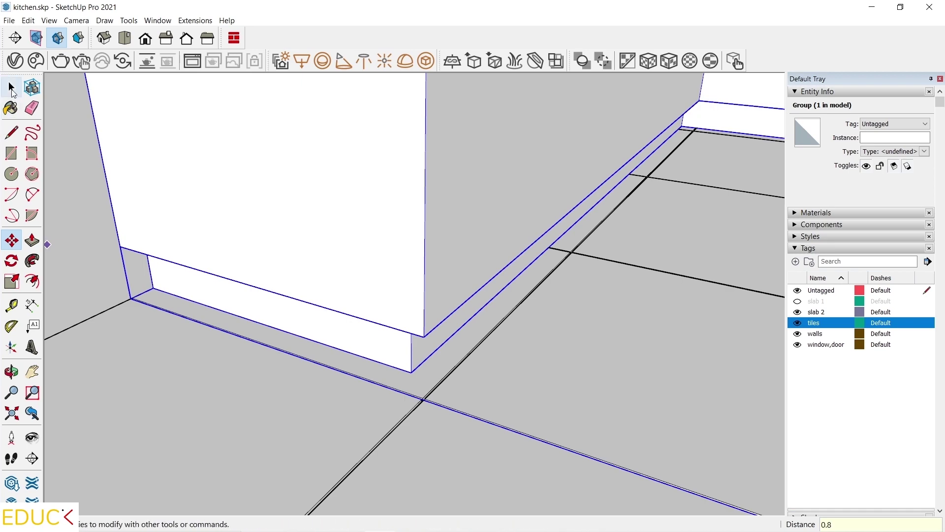
# Step: On the cabinet's end face, draw a short horizontal bottom edge and a 60 cm vertical edge up from it for the door profile
pyautogui.scroll(-3, 187, 389)
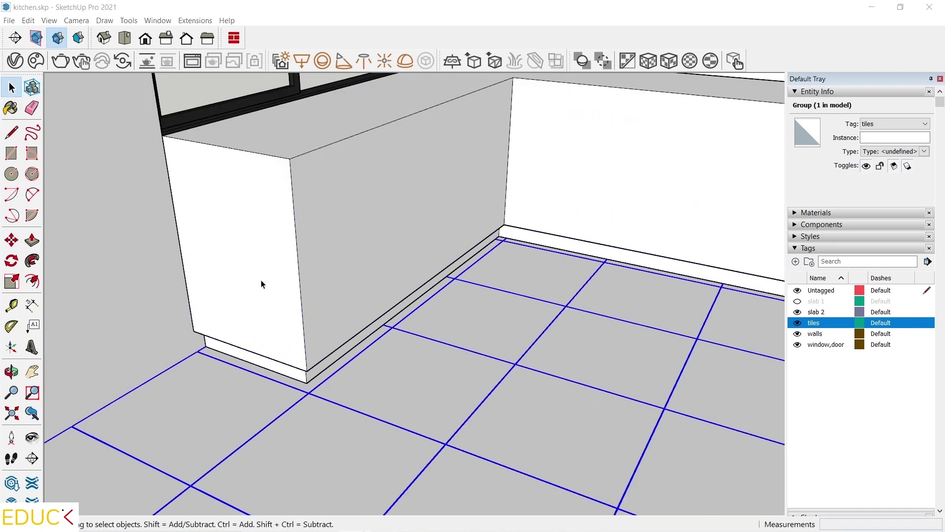
pyautogui.click(12, 132)
pyautogui.scroll(5, 353, 327)
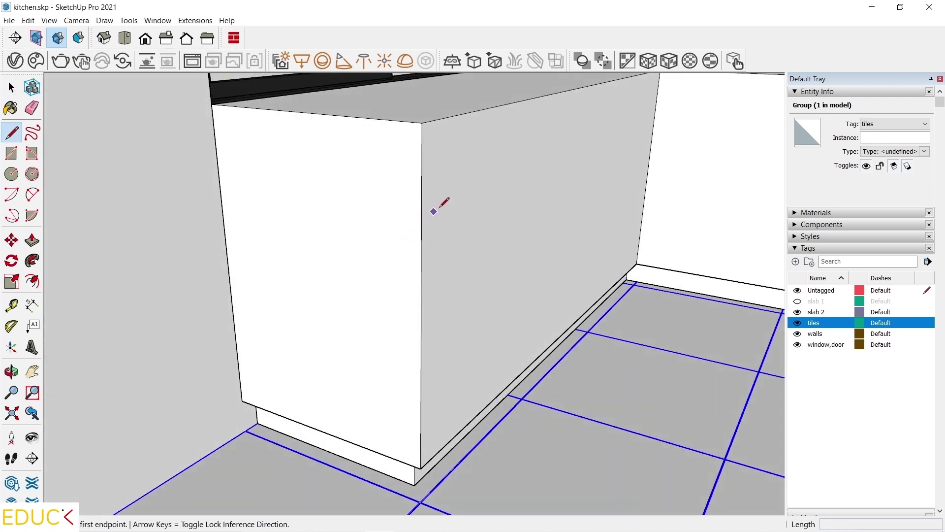
pyautogui.scroll(2, 591, 261)
pyautogui.scroll(2, 367, 404)
pyautogui.click(370, 406)
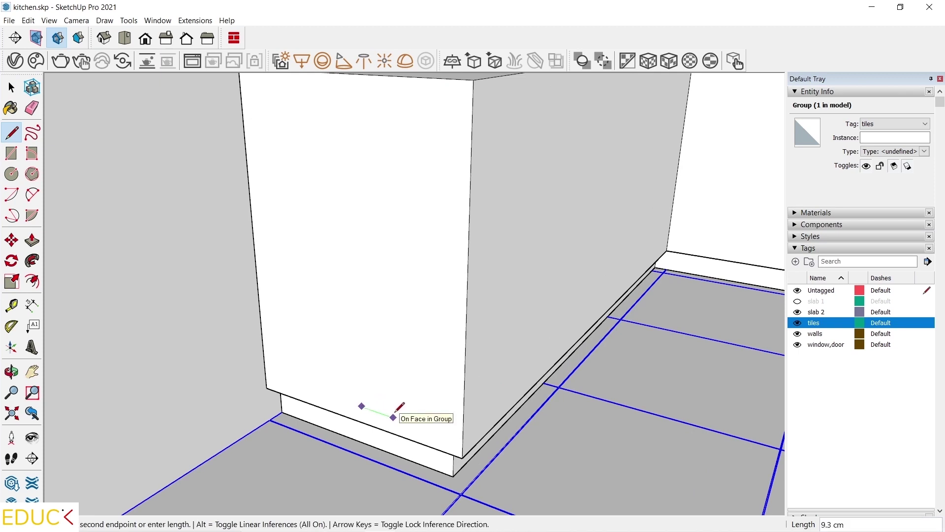
pyautogui.press('Return')
pyautogui.scroll(3, 380, 401)
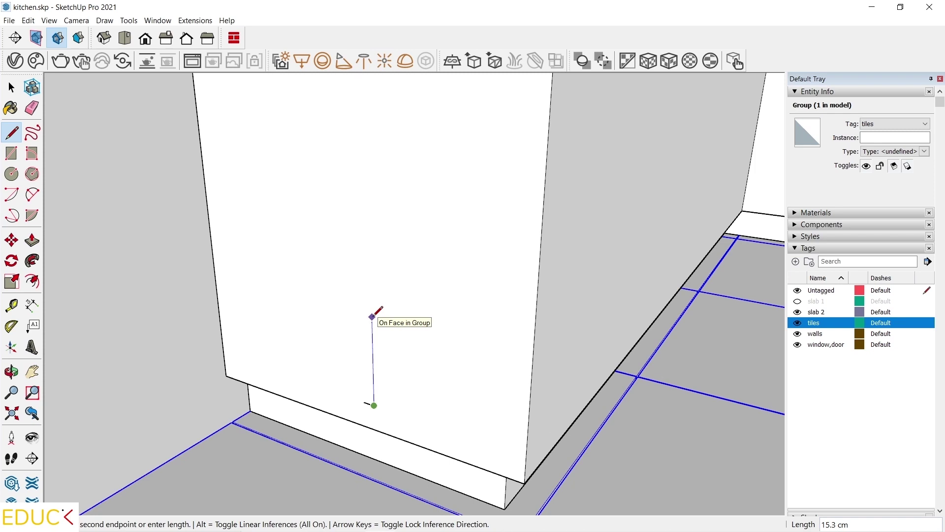
pyautogui.write('60')
pyautogui.press('Return')
# Step: Continue the door profile with a 1 cm top edge toward the window wall and a short edge straight down from it
pyautogui.scroll(-2, 401, 422)
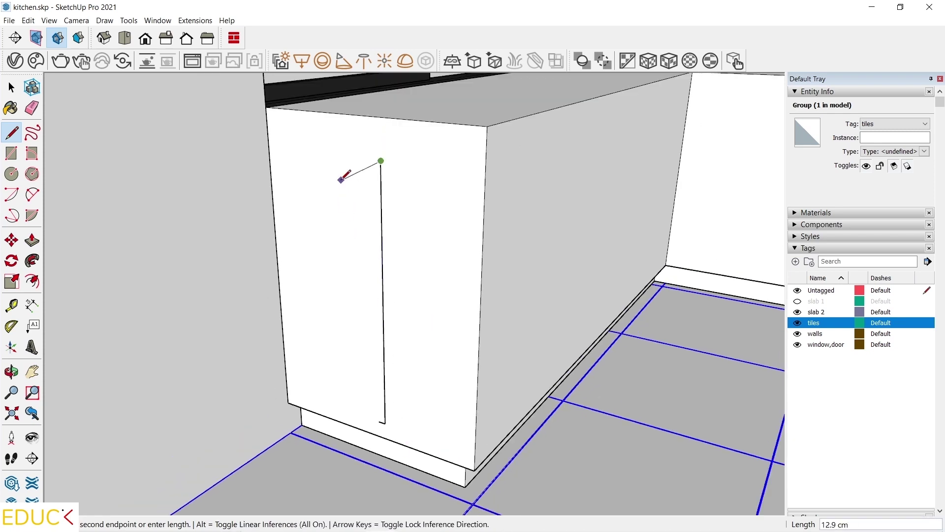
pyautogui.scroll(2, 339, 179)
pyautogui.scroll(2, 368, 134)
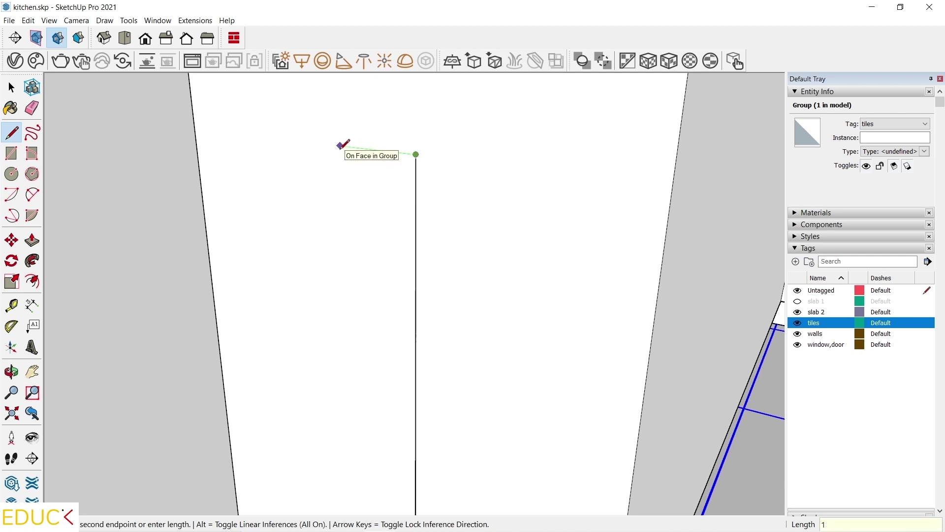
pyautogui.scroll(2, 398, 187)
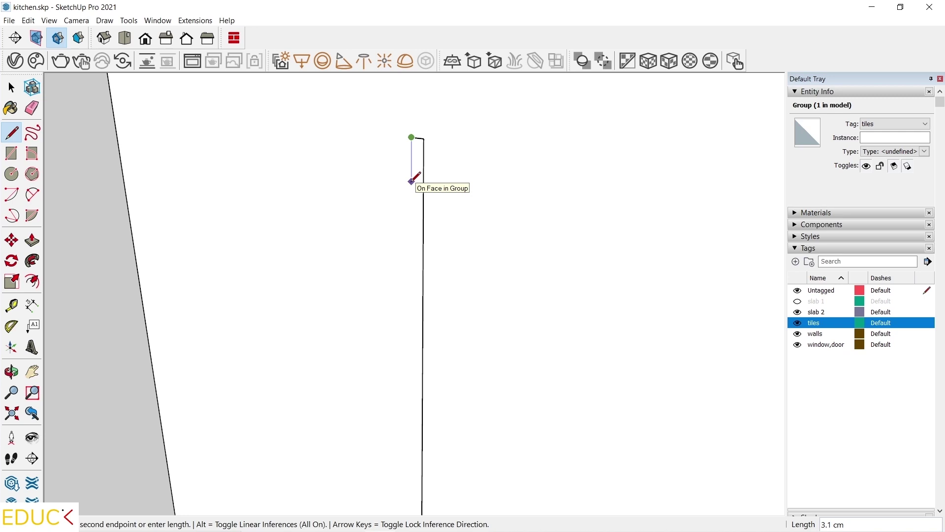
pyautogui.press('Return')
pyautogui.scroll(-2, 438, 147)
pyautogui.click(11, 133)
pyautogui.scroll(-1, 358, 175)
pyautogui.click(11, 87)
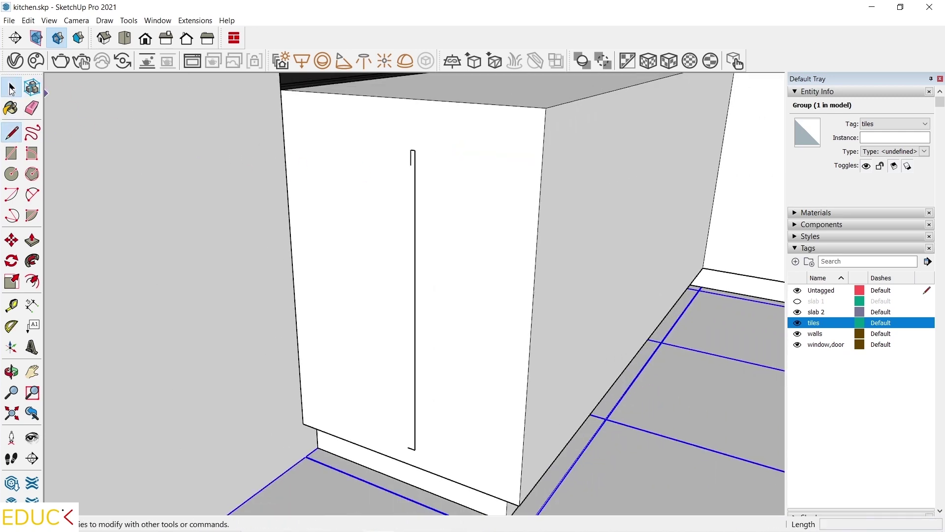
# Step: Hide the L-shaped cabinet group to isolate the door profile lines
pyautogui.click(479, 146)
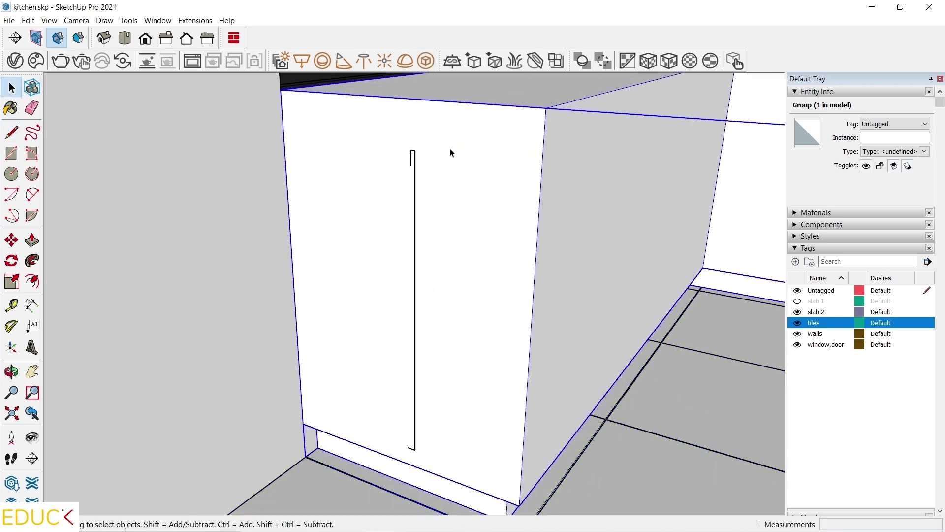
pyautogui.rightClick(451, 152)
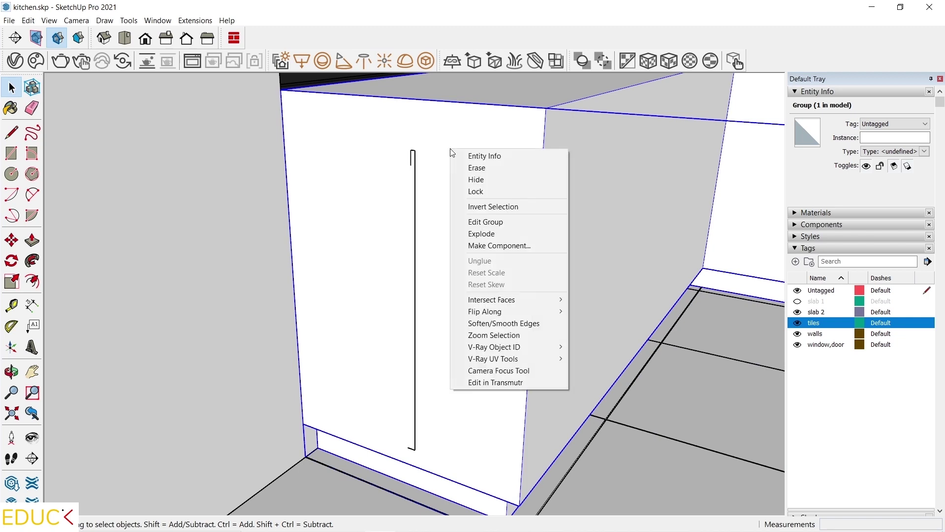
pyautogui.click(471, 180)
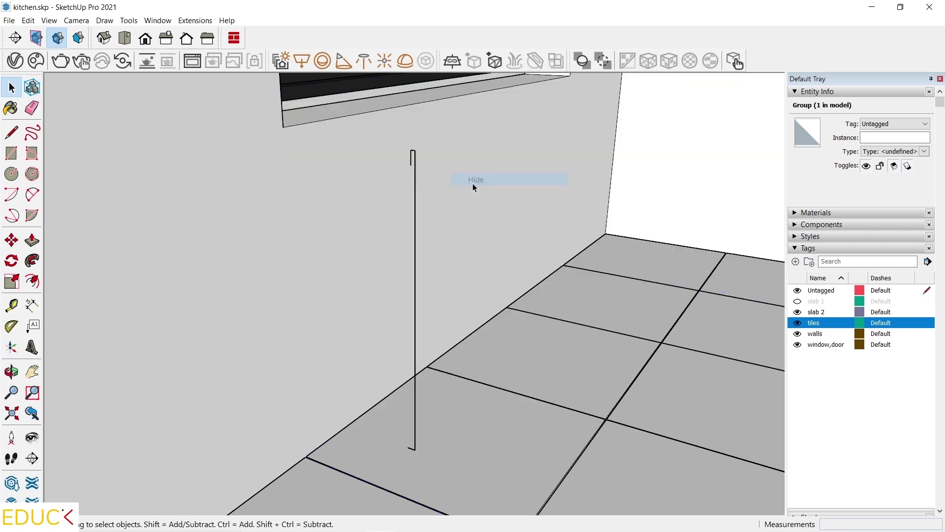
# Step: Close the door profile with a vertical edge up from the short bottom edge and a sloping edge to the upper notch
pyautogui.click(11, 132)
pyautogui.scroll(1, 405, 442)
pyautogui.scroll(1, 405, 442)
pyautogui.click(410, 449)
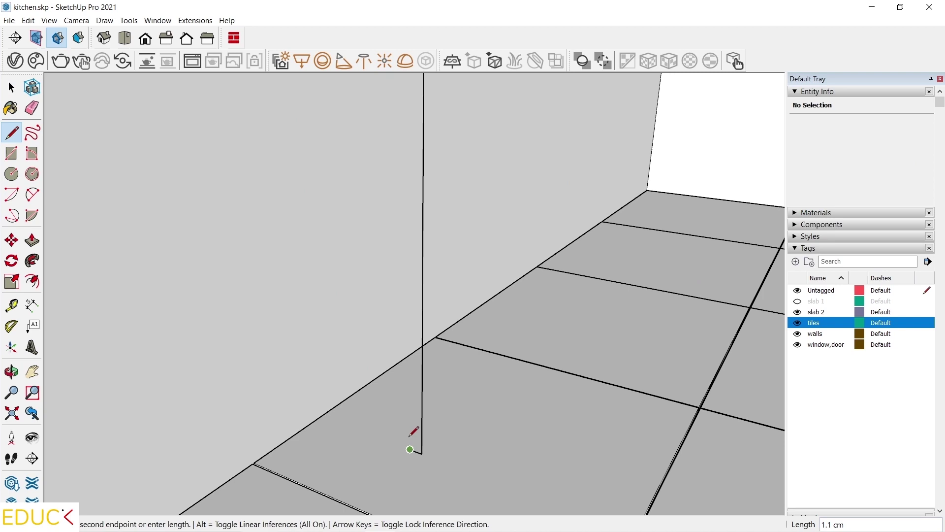
pyautogui.click(410, 246)
pyautogui.scroll(3, 393, 165)
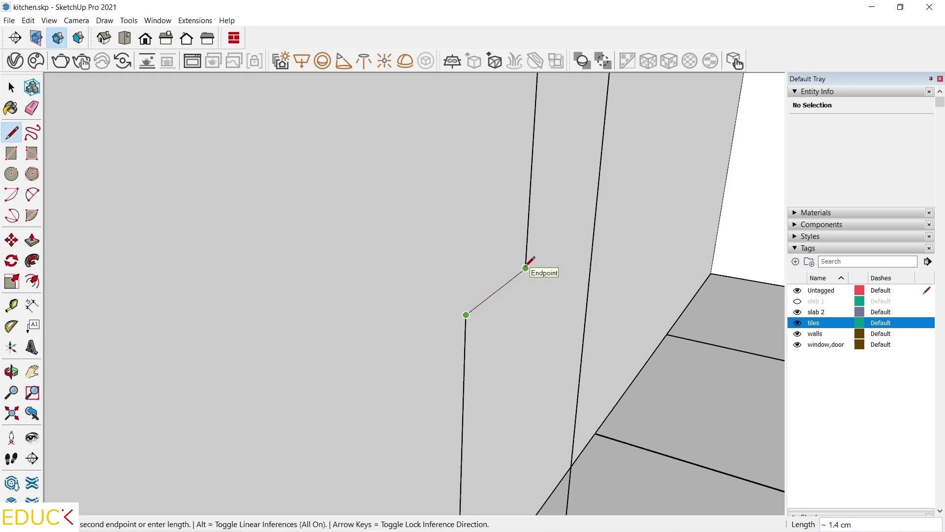
pyautogui.click(526, 268)
pyautogui.press('space')
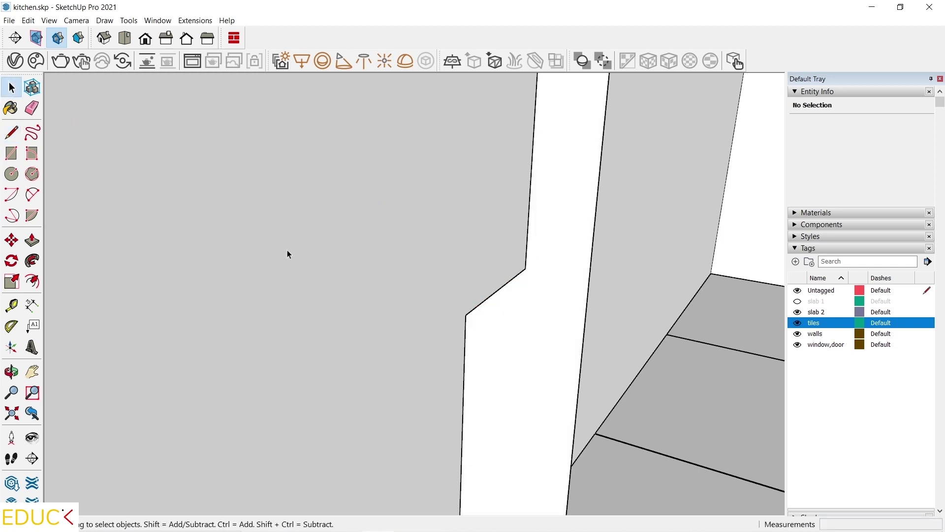
# Step: Push/pull the notched door profile face 59 cm to form a door panel
pyautogui.scroll(-5, 366, 167)
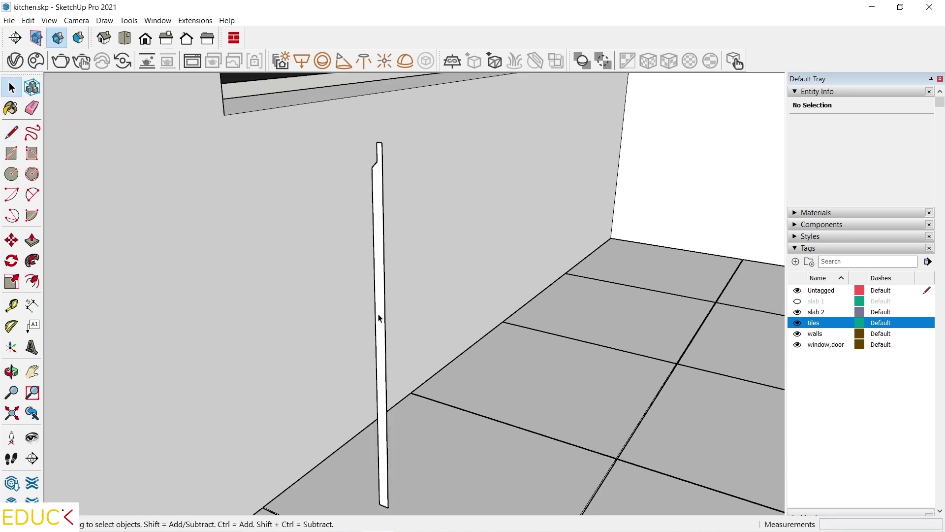
pyautogui.click(380, 319)
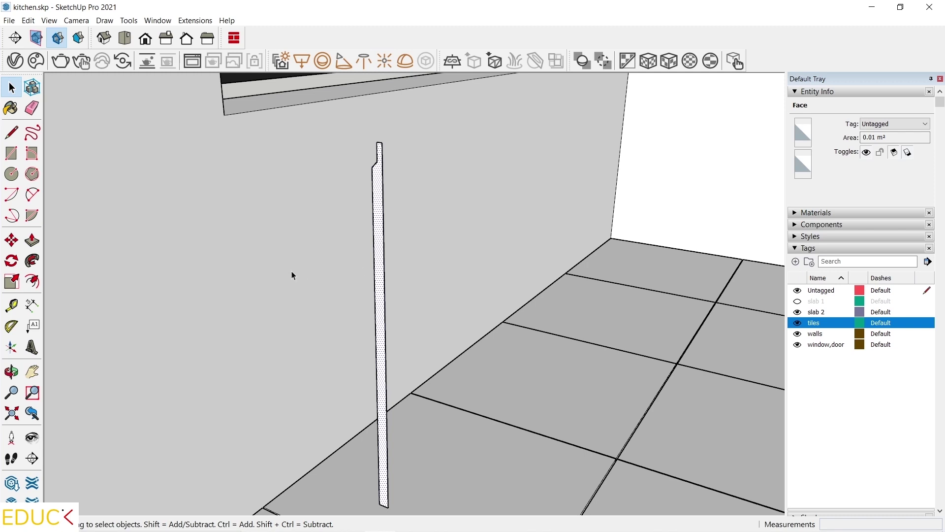
pyautogui.click(33, 241)
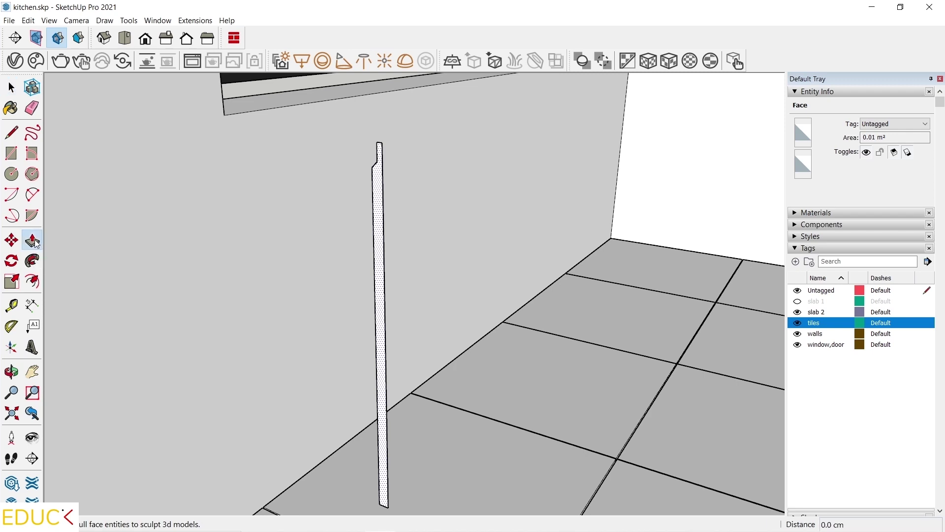
pyautogui.click(380, 278)
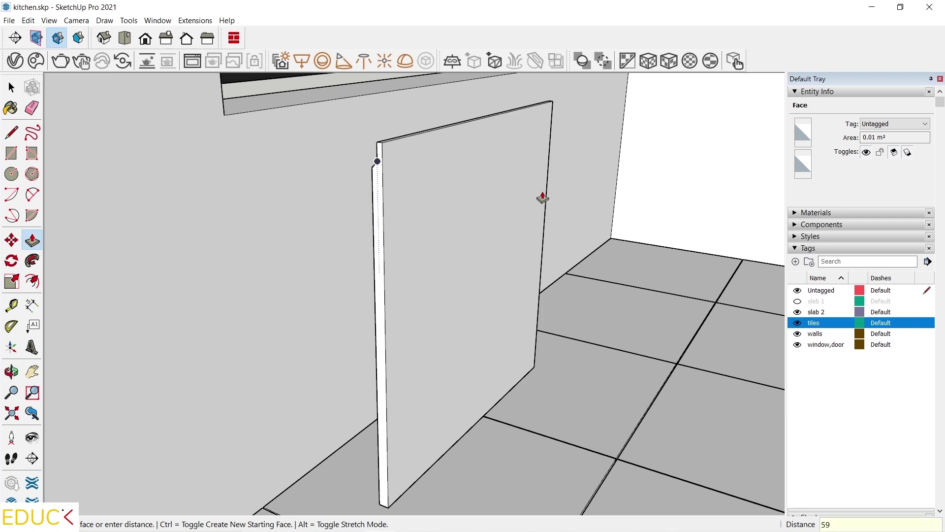
pyautogui.press('space')
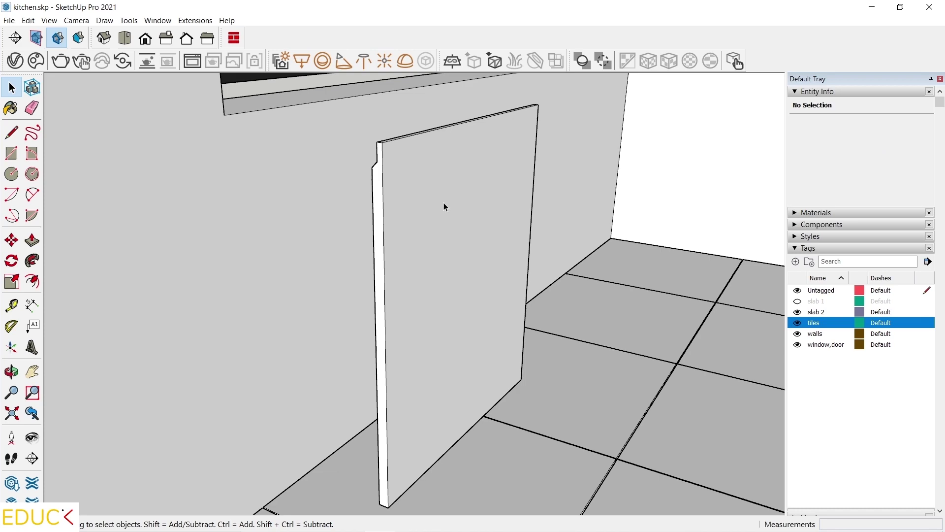
# Step: Select all of the door panel's connected geometry and make it a group
pyautogui.tripleClick(444, 202)
pyautogui.rightClick(442, 191)
pyautogui.press('Escape')
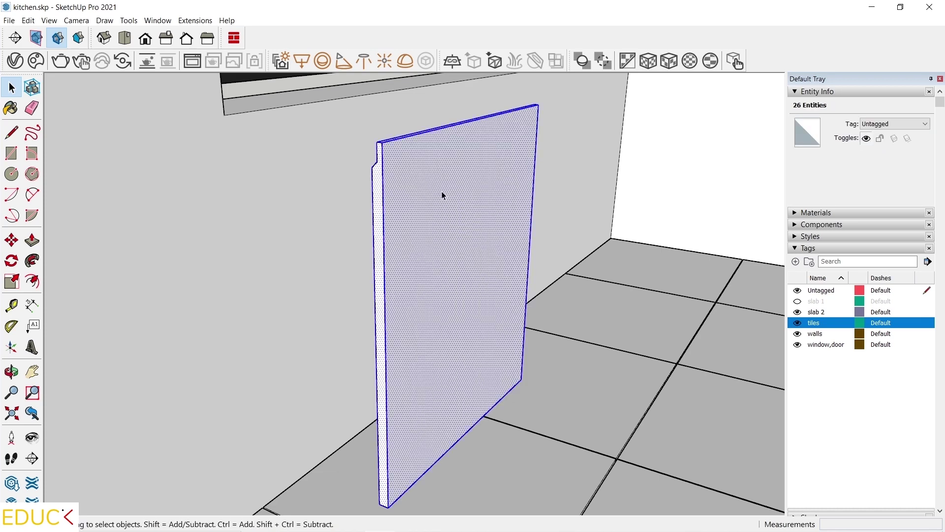
pyautogui.rightClick(441, 195)
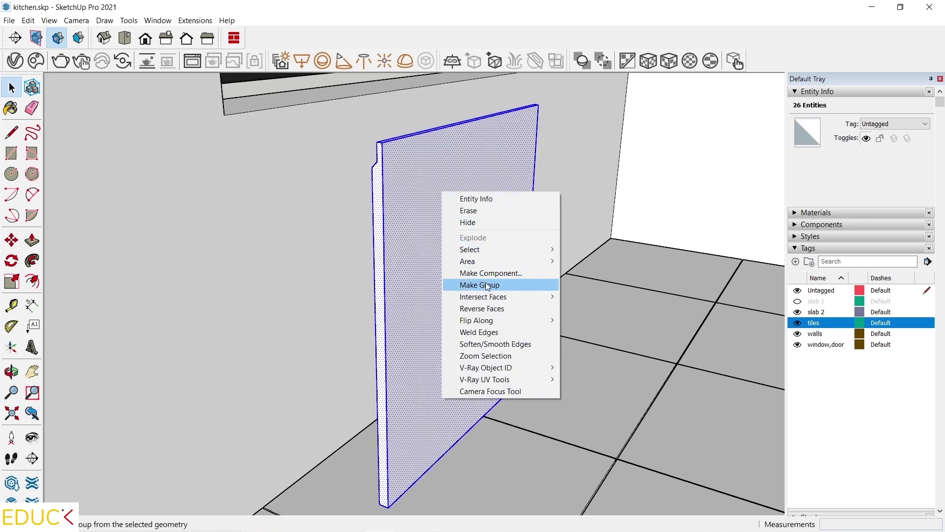
pyautogui.click(486, 284)
pyautogui.scroll(-3, 344, 292)
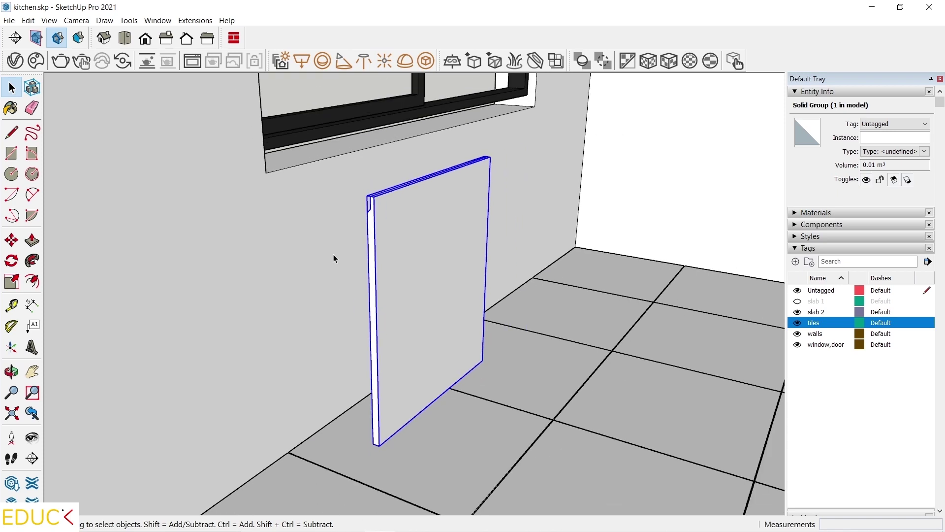
# Step: Unhide all hidden geometry to bring back the L-shaped cabinet group
pyautogui.click(28, 21)
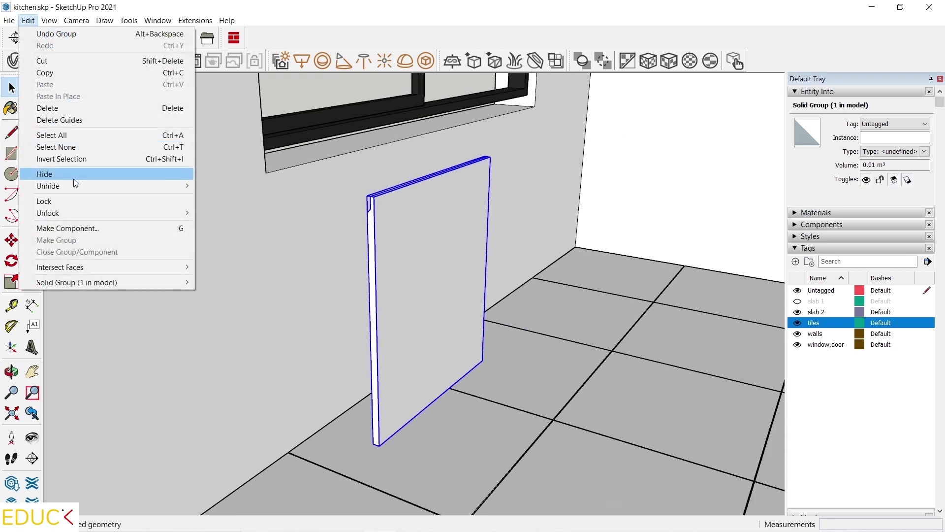
pyautogui.moveTo(76, 185)
pyautogui.click(215, 210)
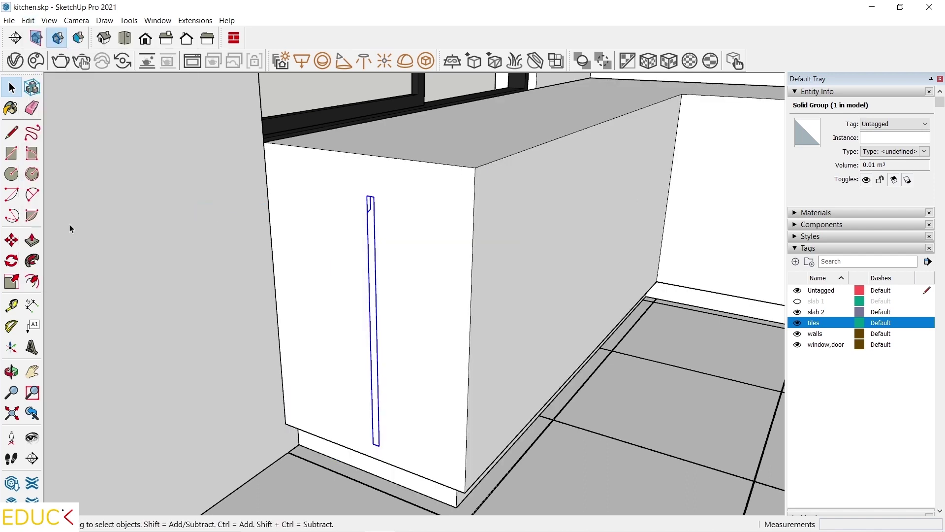
# Step: Move the door panel onto the cabinet's long front, snapping its bottom corner to the cabinet body's bottom front corner
pyautogui.press('m')
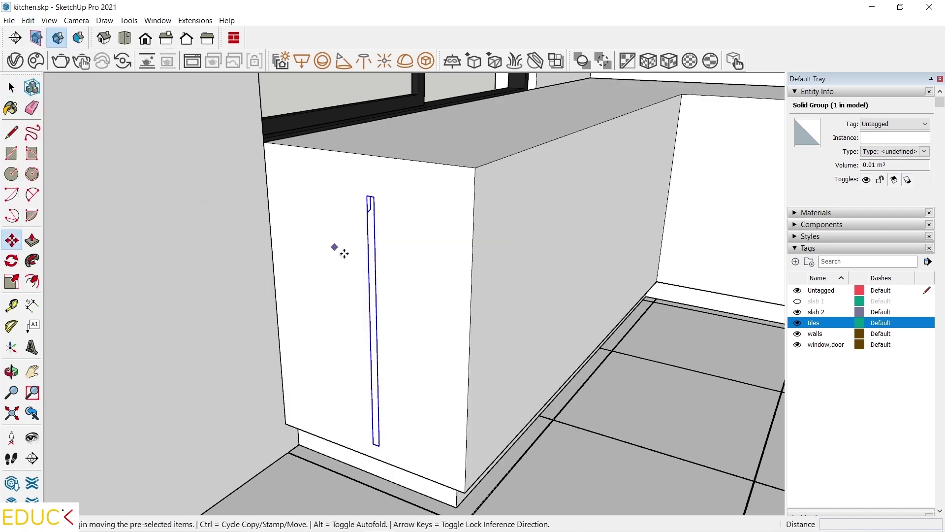
pyautogui.click(391, 331)
pyautogui.click(495, 361)
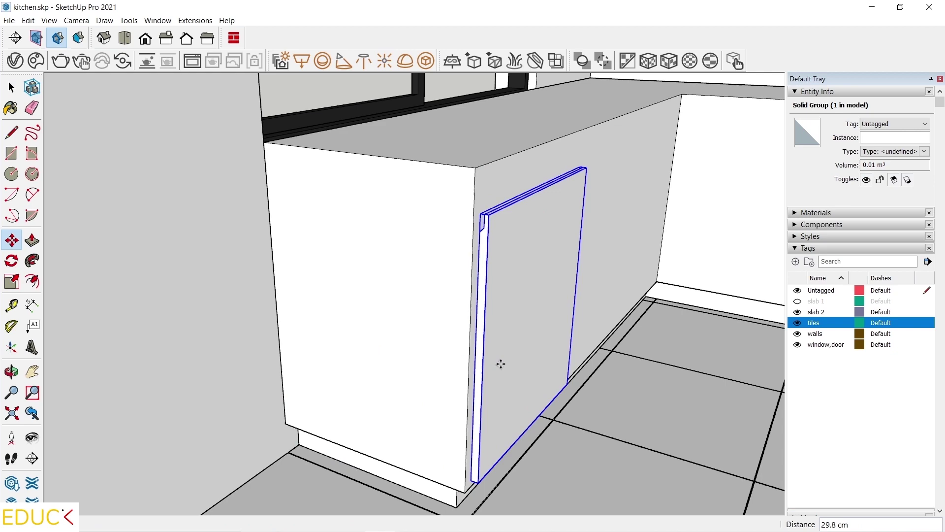
pyautogui.scroll(-2, 389, 159)
pyautogui.scroll(4, 459, 443)
pyautogui.click(451, 413)
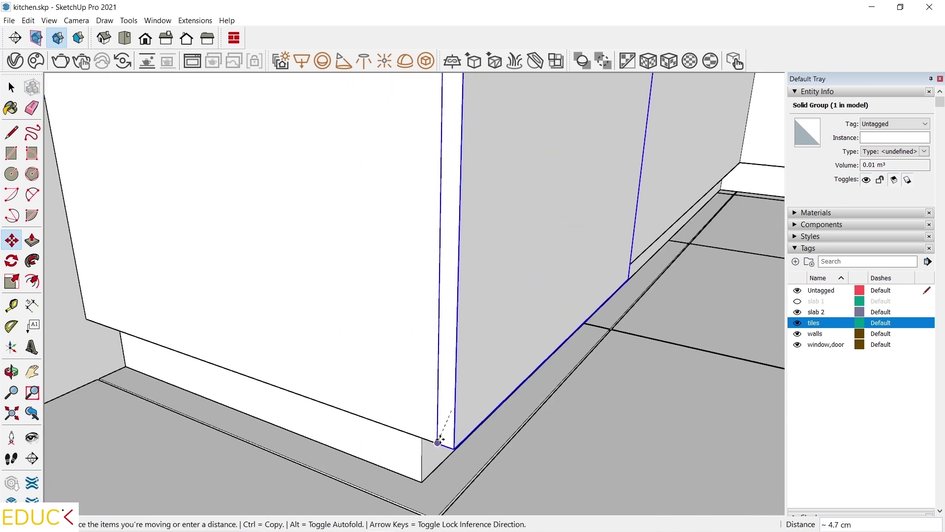
pyautogui.click(438, 441)
# Step: Shift the door panel slightly along the cabinet front and raise it above the cabinet body's bottom edge
pyautogui.scroll(-4, 344, 447)
pyautogui.moveTo(367, 345); pyautogui.dragTo(386, 325, button='middle')
pyautogui.scroll(1, 385, 322)
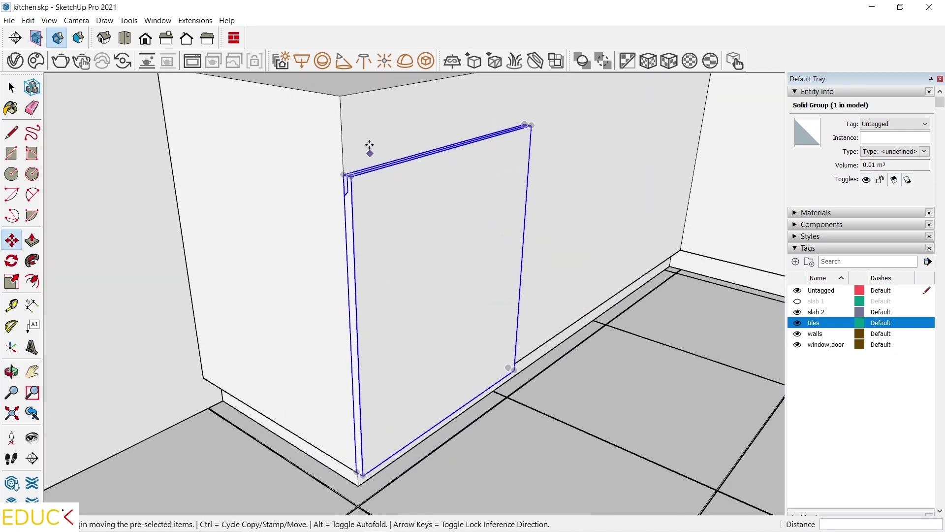
pyautogui.click(369, 131)
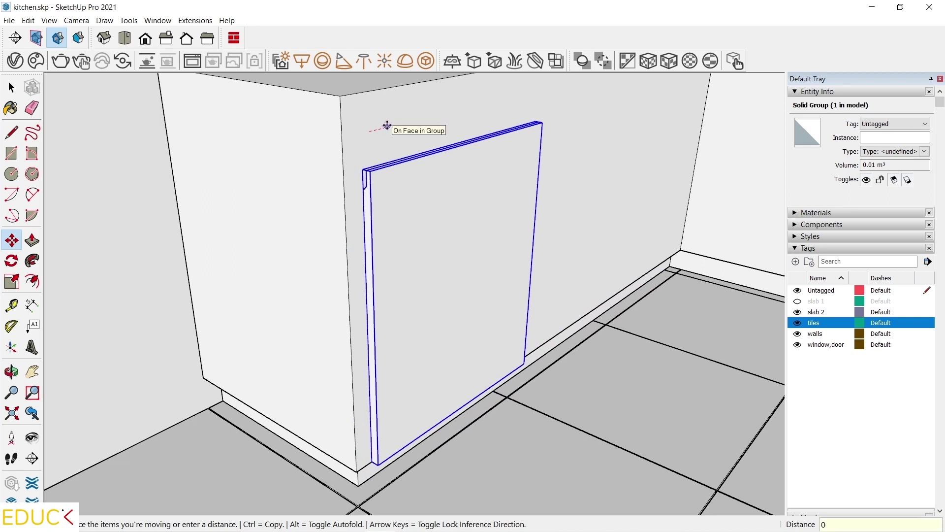
pyautogui.press('Return')
pyautogui.click(432, 278)
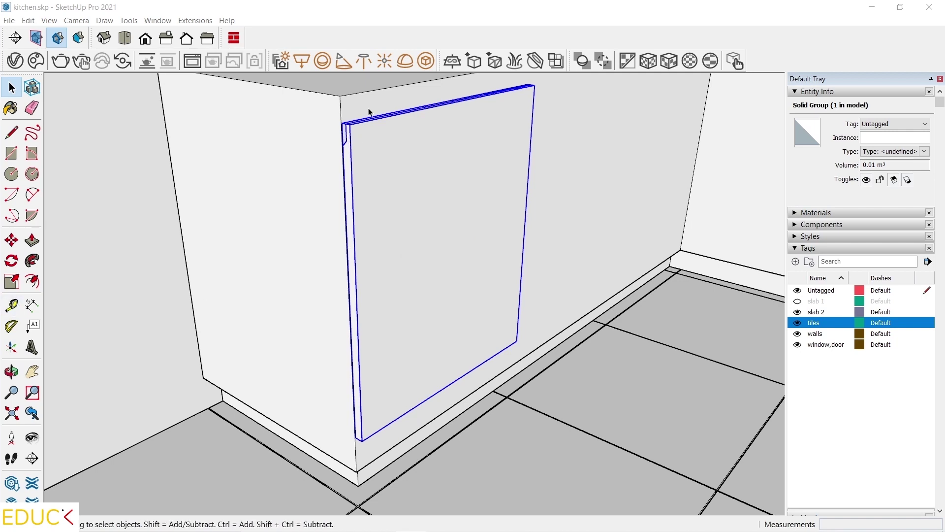
# Step: Measure the plinth's height at the cabinet's front corner
pyautogui.click(12, 305)
pyautogui.scroll(3, 310, 332)
pyautogui.scroll(3, 372, 492)
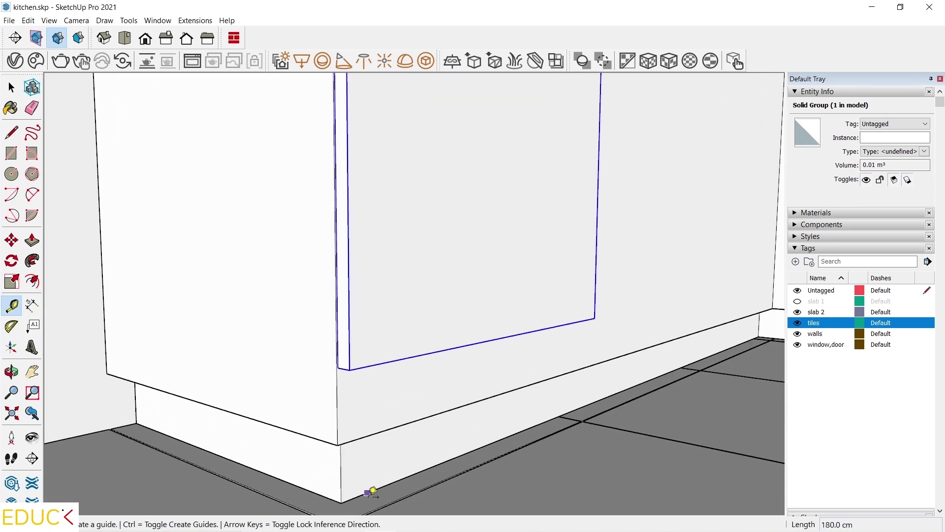
pyautogui.scroll(2, 364, 495)
pyautogui.click(349, 497)
pyautogui.scroll(3, 352, 460)
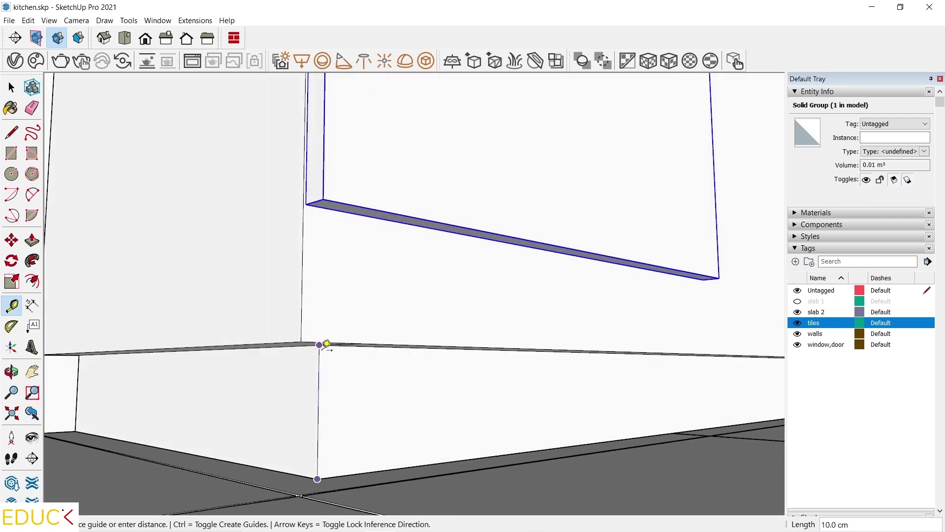
pyautogui.press('space')
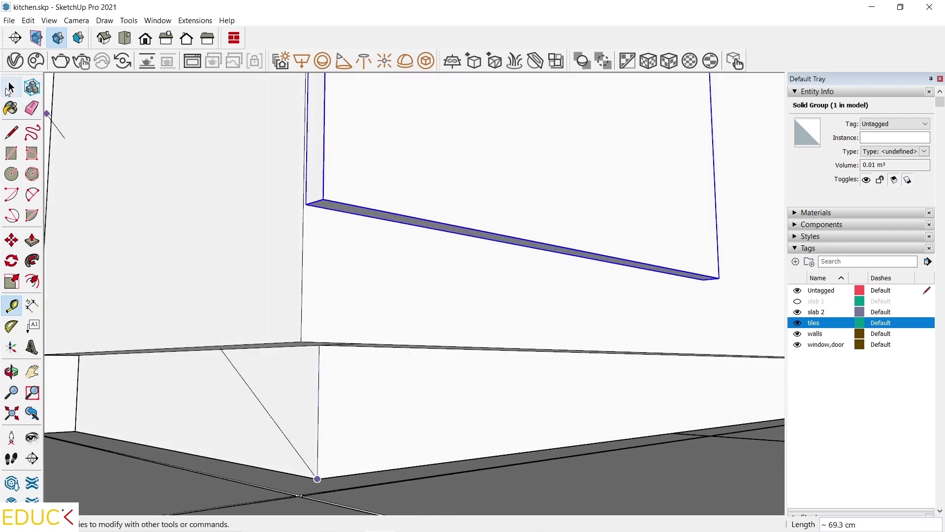
# Step: Measure the cabinet body's height along its front corner, from the bottom edge to the top face
pyautogui.click(11, 305)
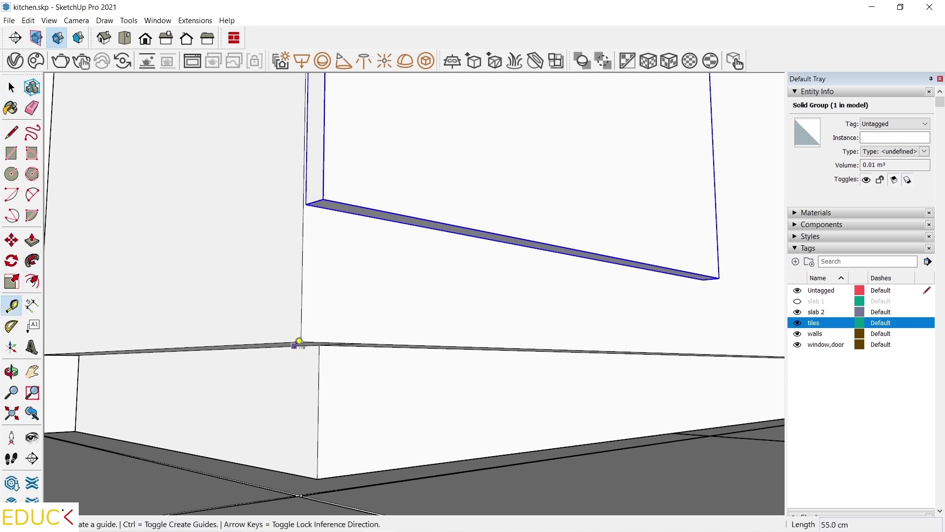
pyautogui.click(301, 342)
pyautogui.scroll(-2, 379, 443)
pyautogui.scroll(-3, 379, 443)
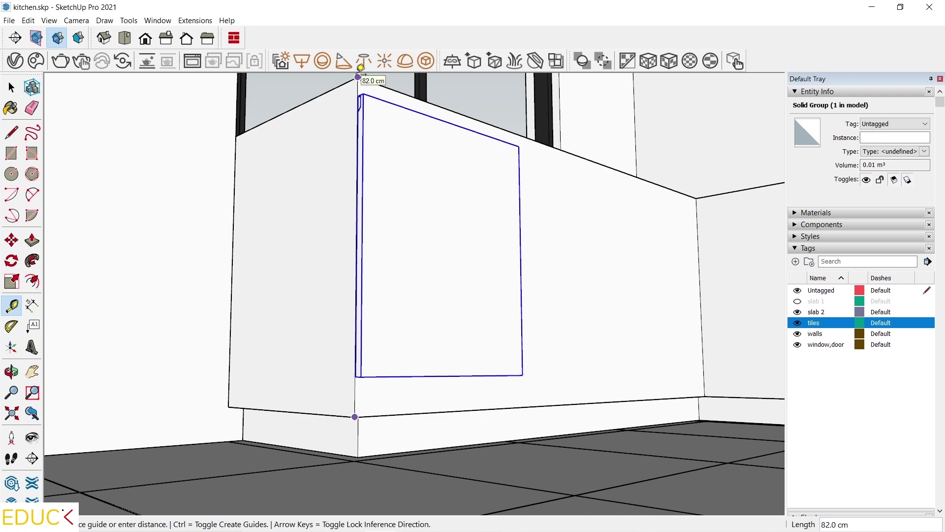
pyautogui.moveTo(358, 207); pyautogui.dragTo(359, 375, button='middle')
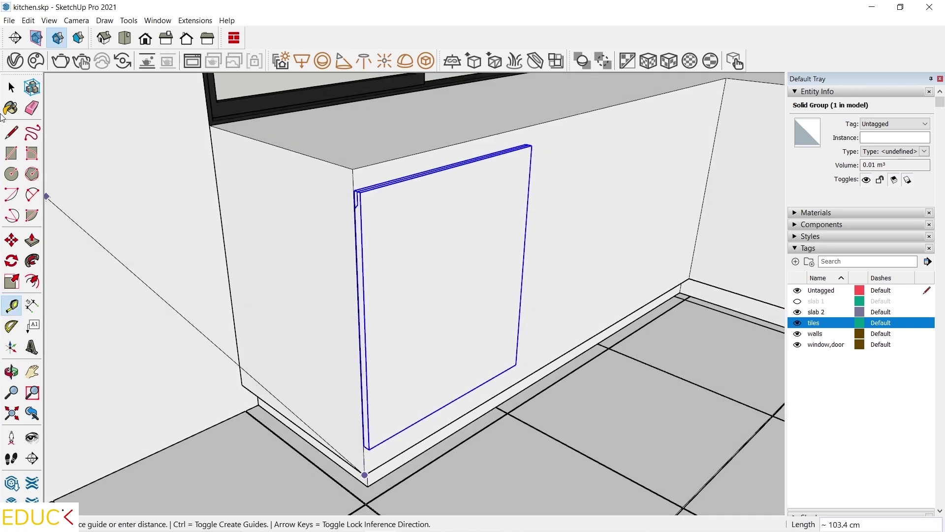
# Step: Open the L-shaped cabinet group and push/pull its top face down 10 cm
pyautogui.click(11, 87)
pyautogui.click(362, 129)
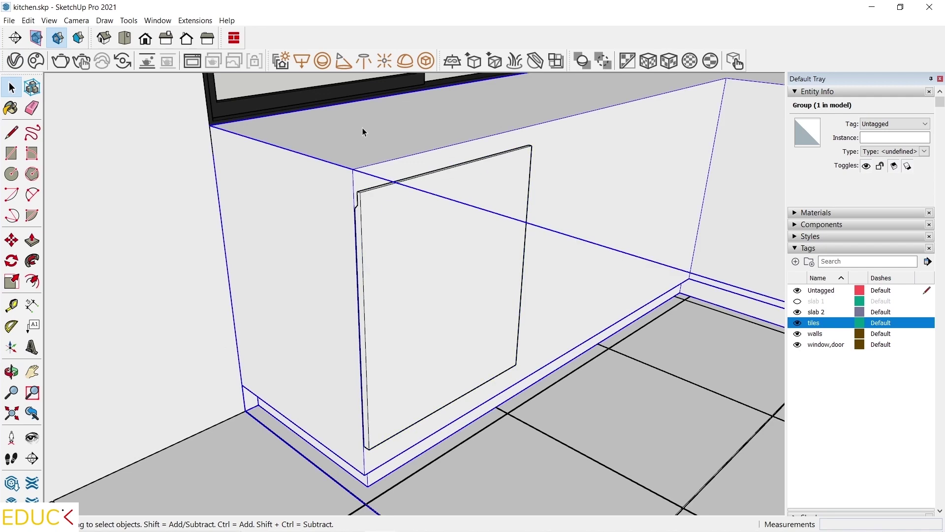
pyautogui.doubleClick(362, 128)
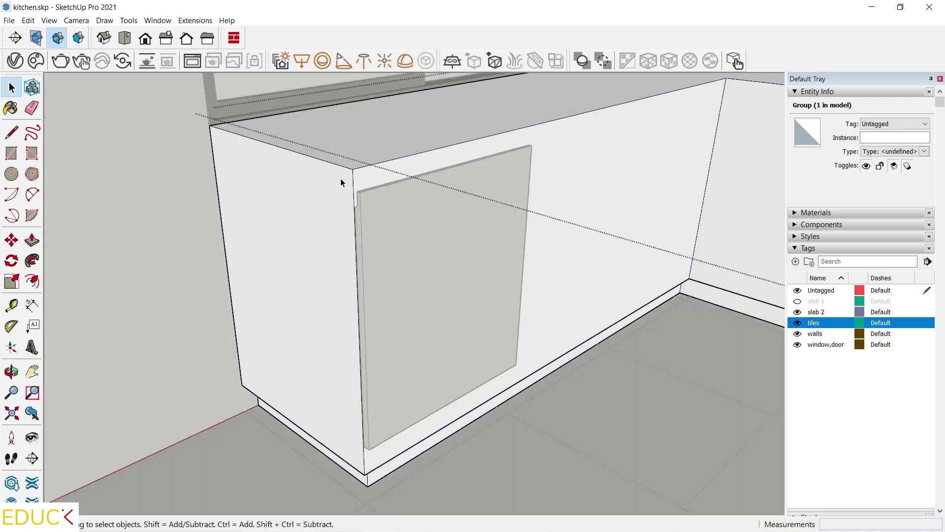
pyautogui.click(346, 119)
pyautogui.click(32, 241)
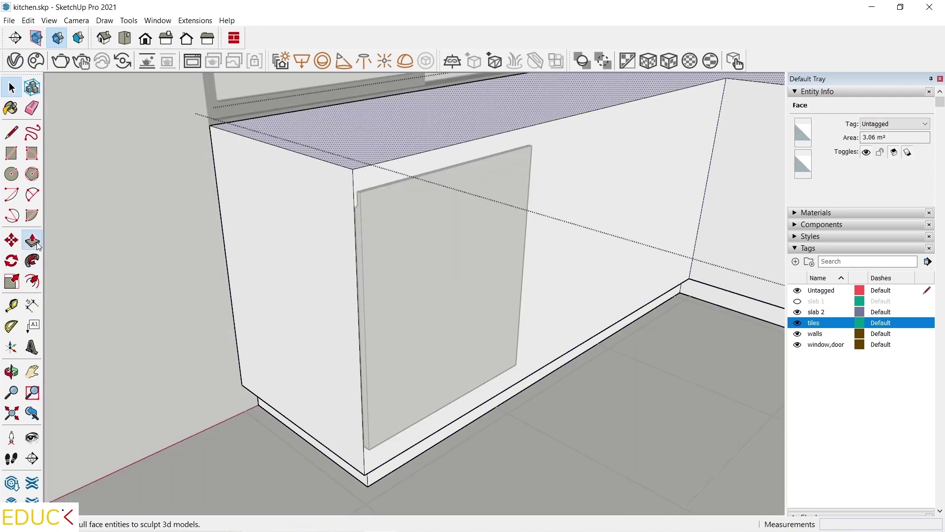
pyautogui.click(346, 144)
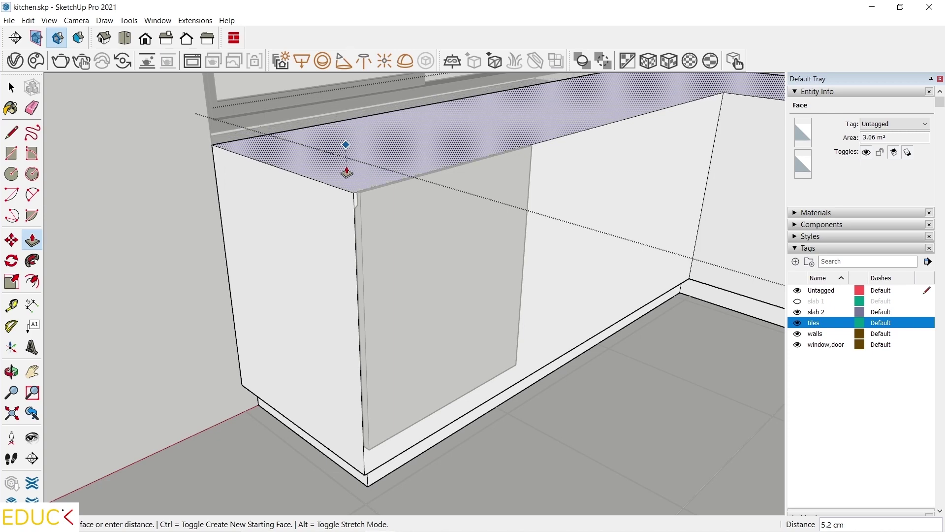
pyautogui.press('Return')
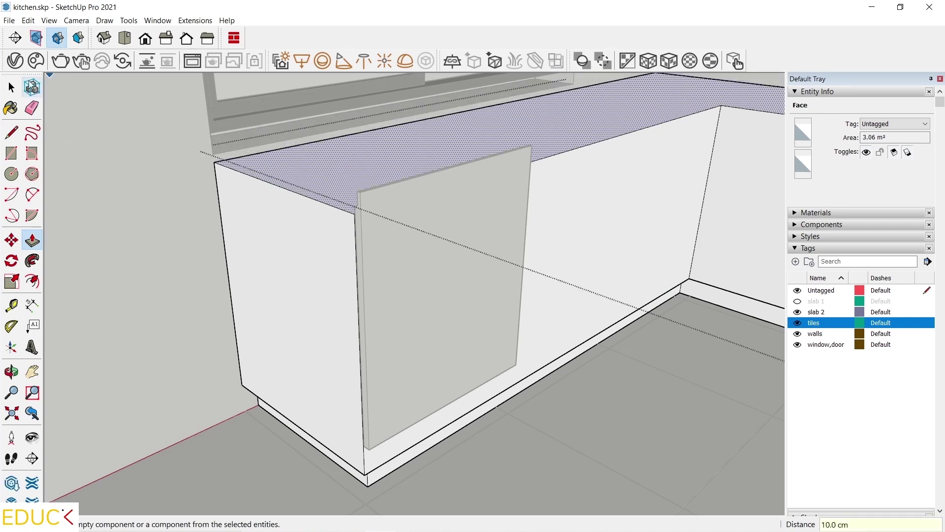
pyautogui.click(11, 87)
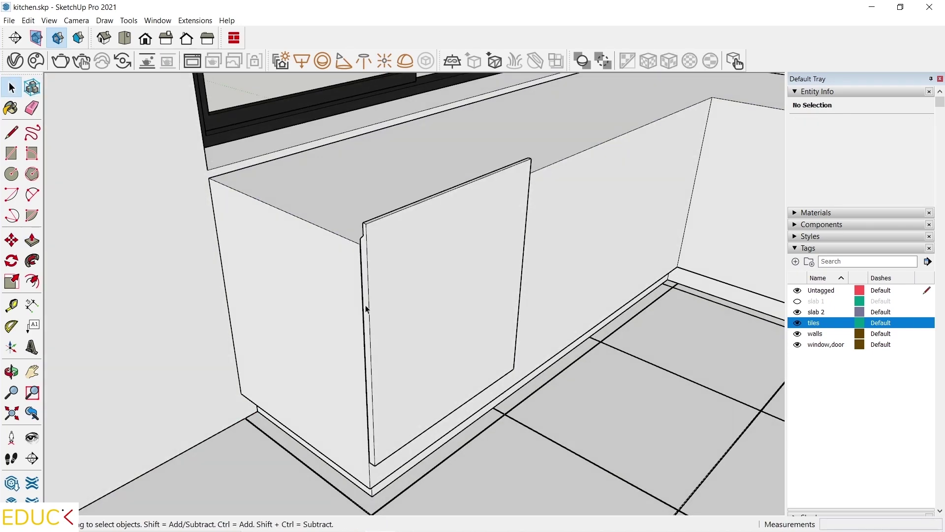
# Step: Move the door panel down so its bottom corner meets the cabinet body's bottom front corner
pyautogui.moveTo(359, 364); pyautogui.dragTo(422, 416, button='middle')
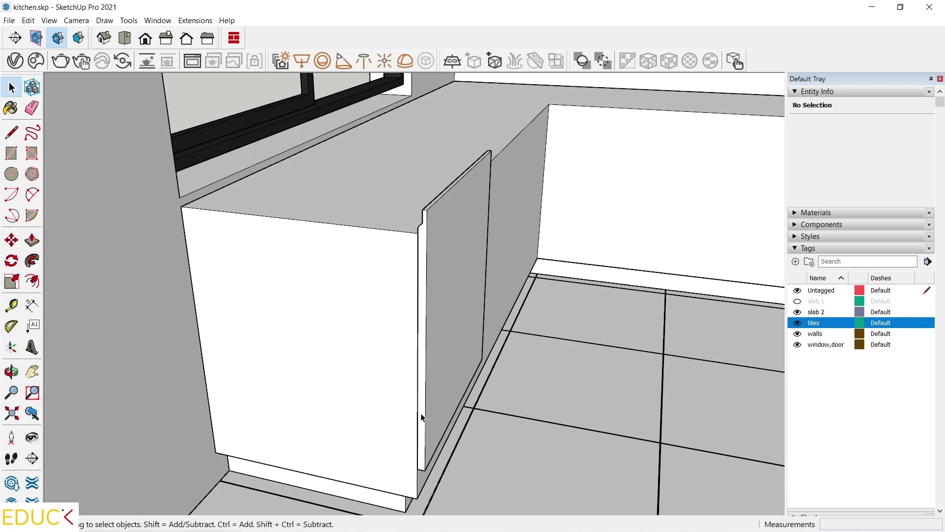
pyautogui.click(421, 416)
pyautogui.click(13, 242)
pyautogui.scroll(-1, 367, 194)
pyautogui.scroll(3, 404, 430)
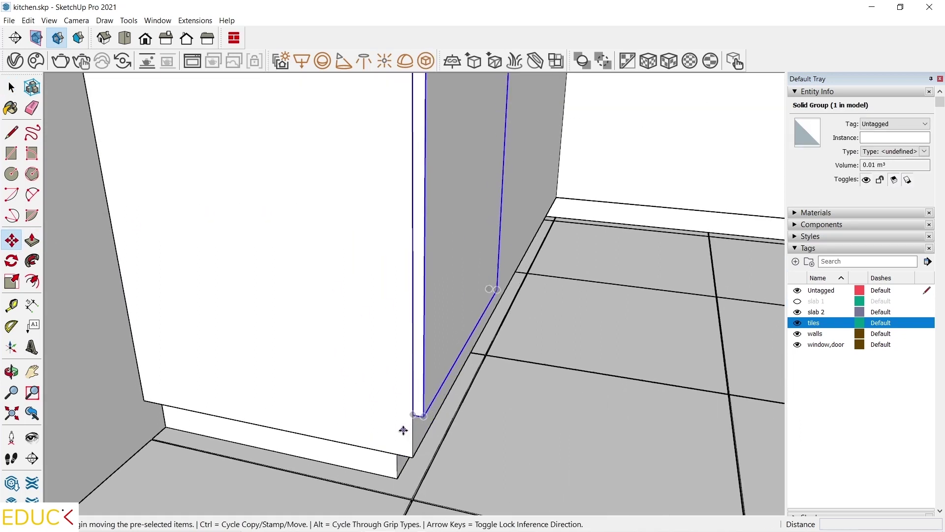
pyautogui.click(415, 414)
pyautogui.click(414, 456)
# Step: Raise the door panel vertically 2 cm from the cabinet body's bottom edge
pyautogui.scroll(-1, 386, 464)
pyautogui.click(384, 211)
pyautogui.scroll(1, 379, 211)
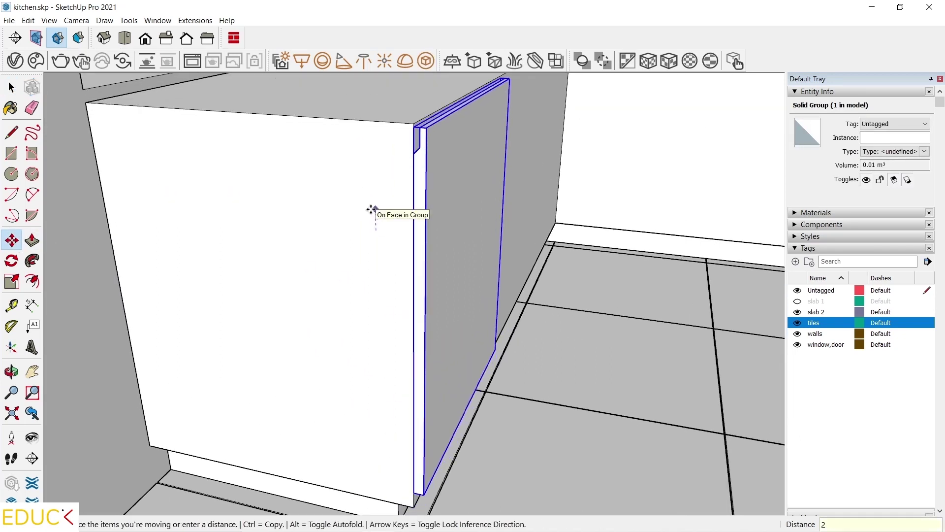
pyautogui.press('Return')
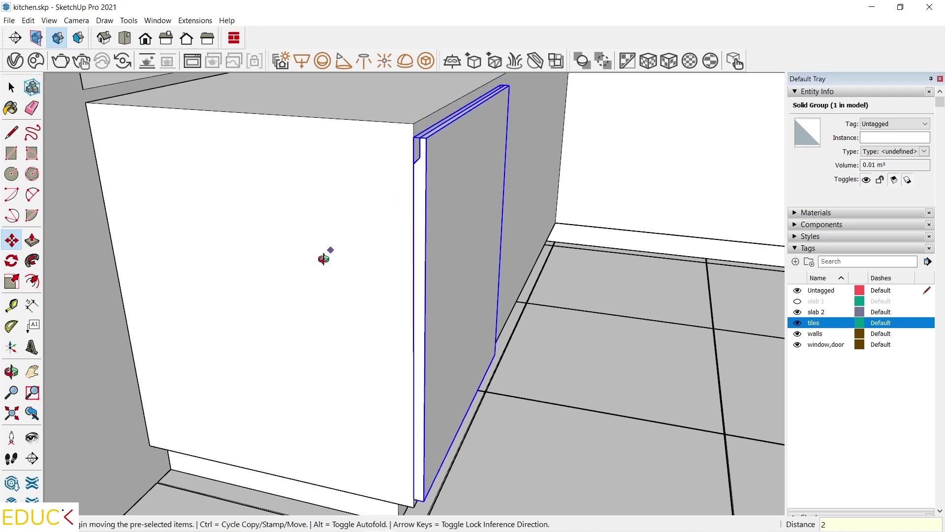
# Step: Move the door panel 0.2 cm along the red axis, away from the cabinet's end corner
pyautogui.moveTo(327, 253); pyautogui.dragTo(341, 120, button='middle')
pyautogui.scroll(2, 342, 123)
pyautogui.click(343, 128)
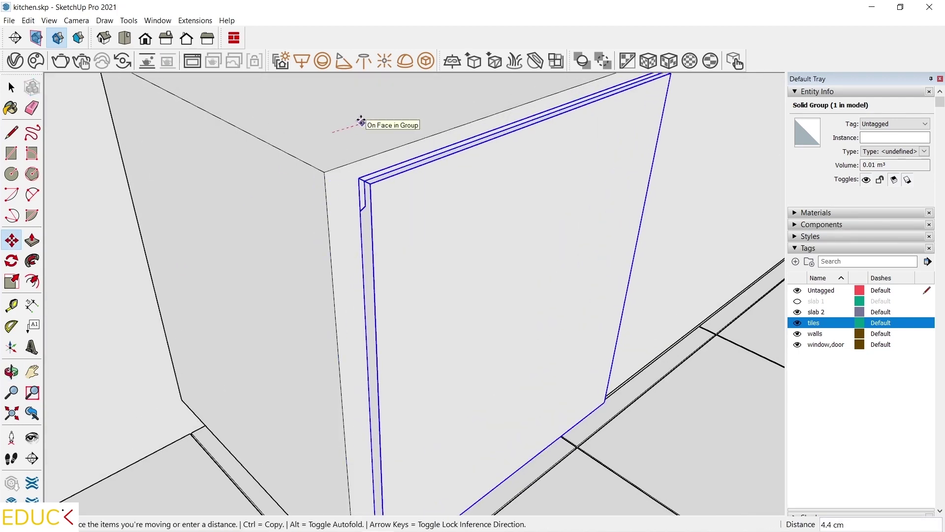
pyautogui.press('Return')
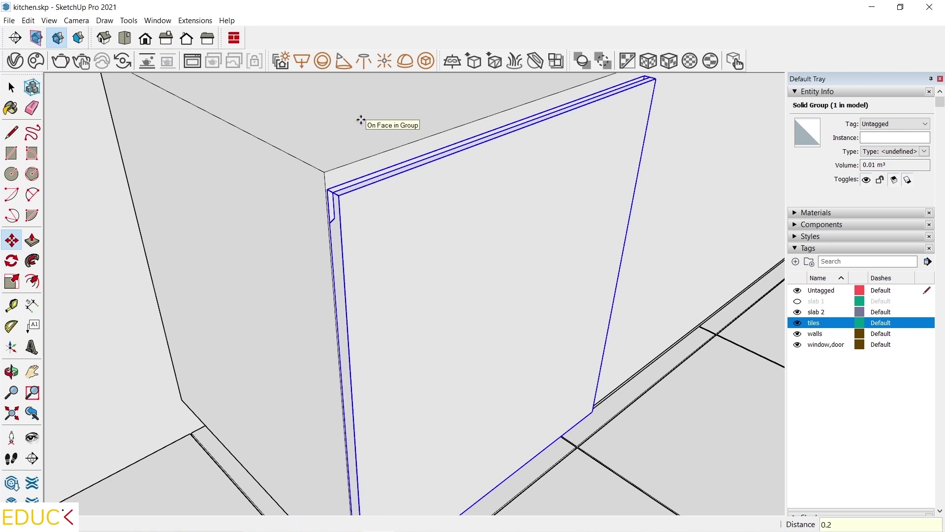
pyautogui.press('space')
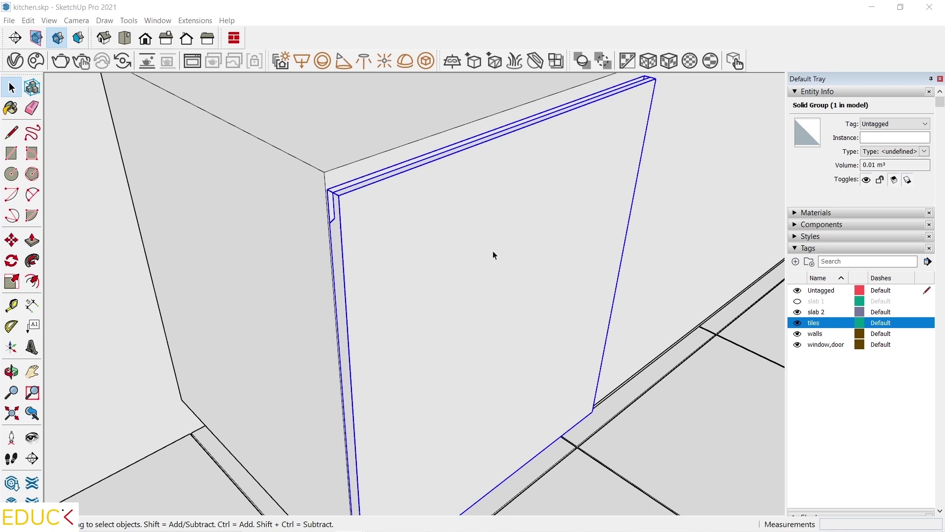
# Step: Copy the door panel 60 cm along the red axis to place a second door beside it
pyautogui.press('m')
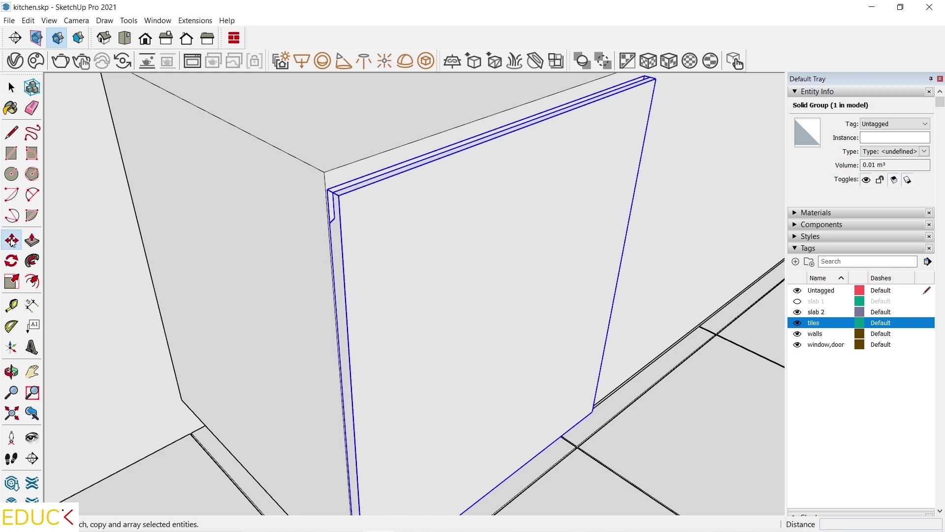
pyautogui.click(449, 327)
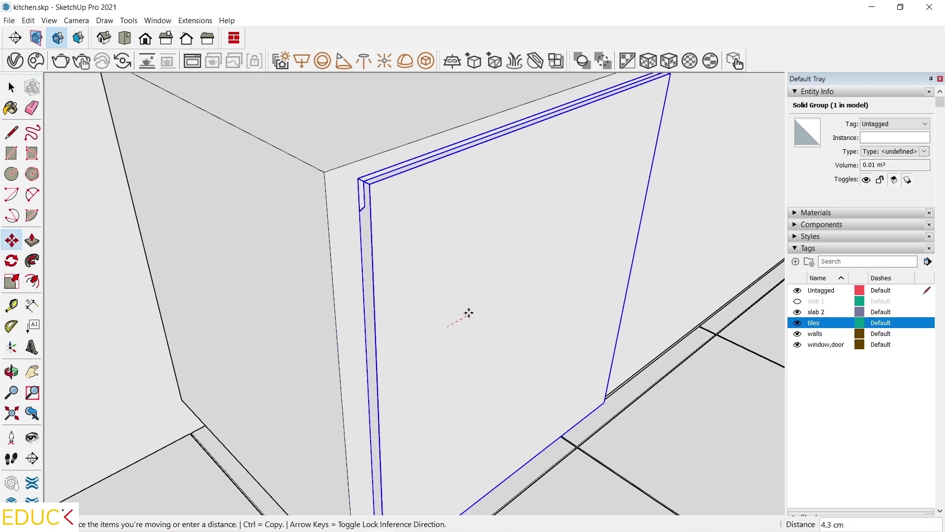
pyautogui.press('ctrl')
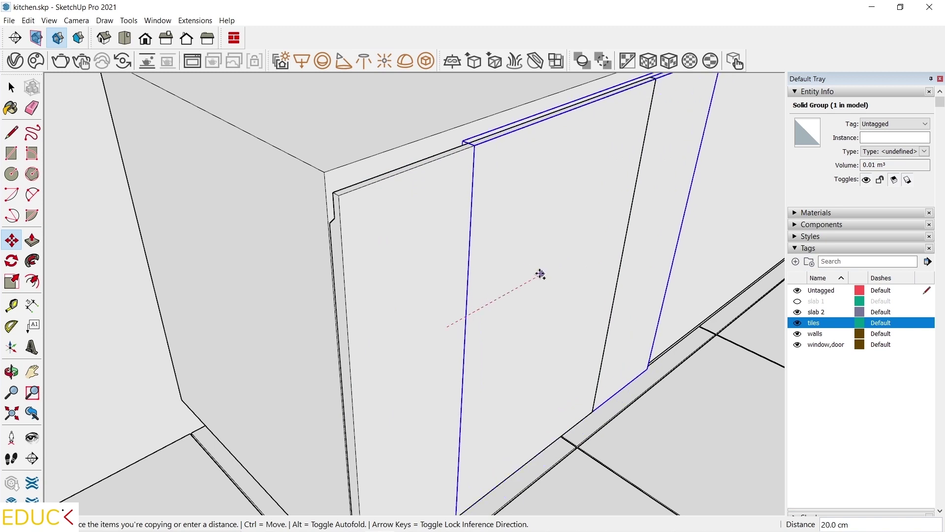
pyautogui.scroll(-3, 537, 277)
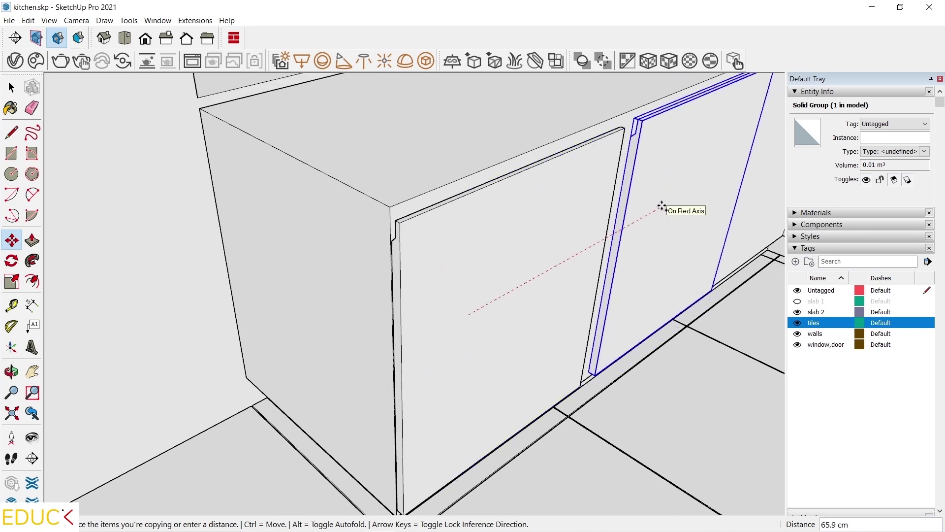
pyautogui.click(662, 206)
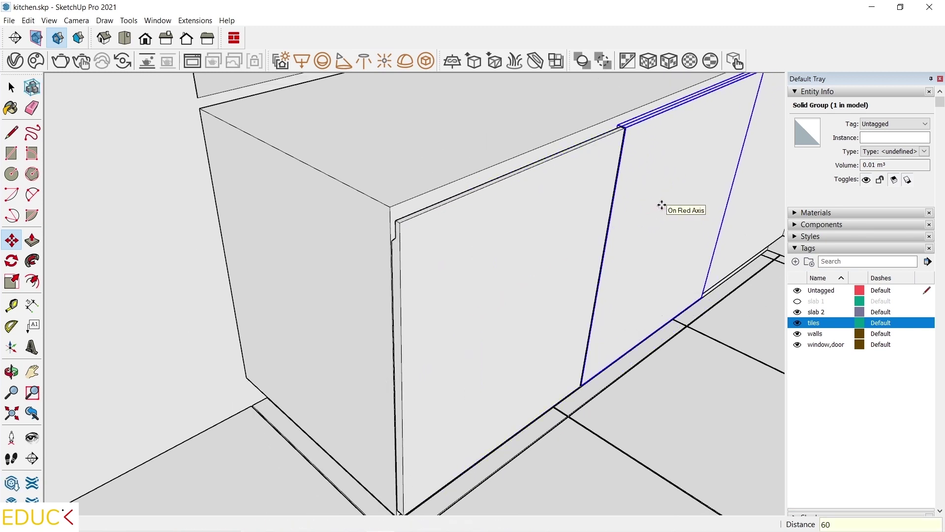
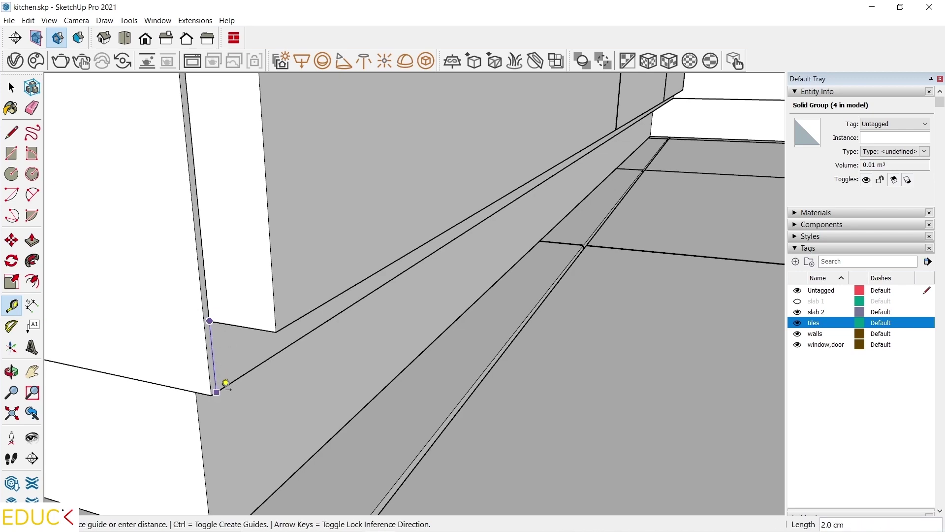
# Step: Raise the door panel on the adjoining cabinet run 2 cm from the body's bottom edge
pyautogui.click(12, 88)
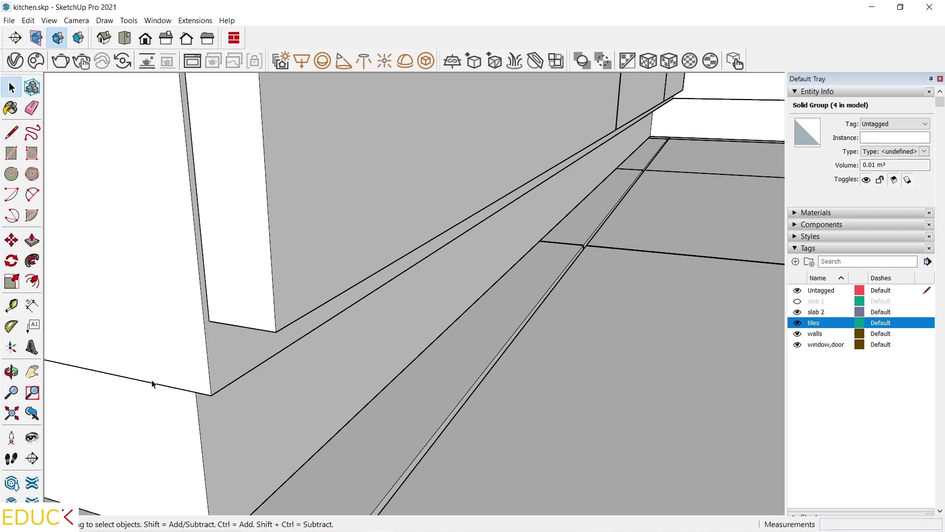
pyautogui.click(76, 442)
pyautogui.scroll(-8, 77, 442)
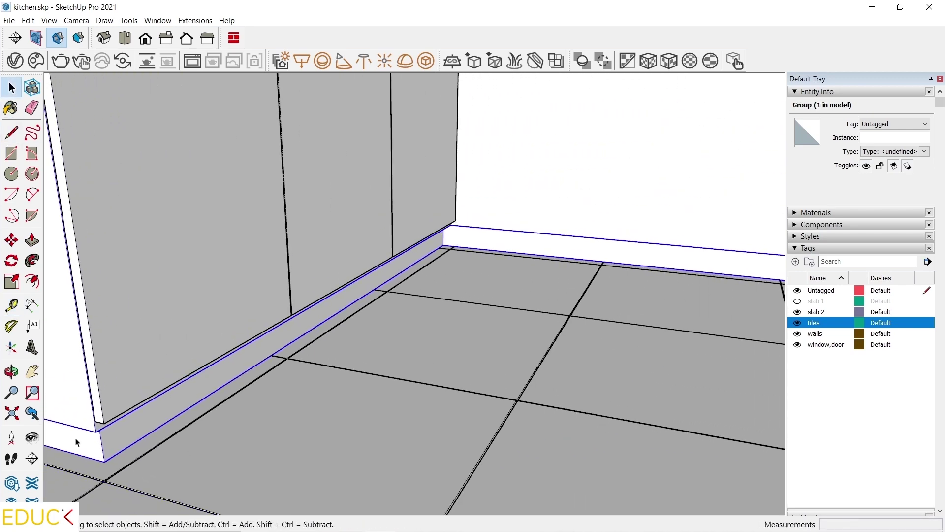
pyautogui.scroll(10, 669, 316)
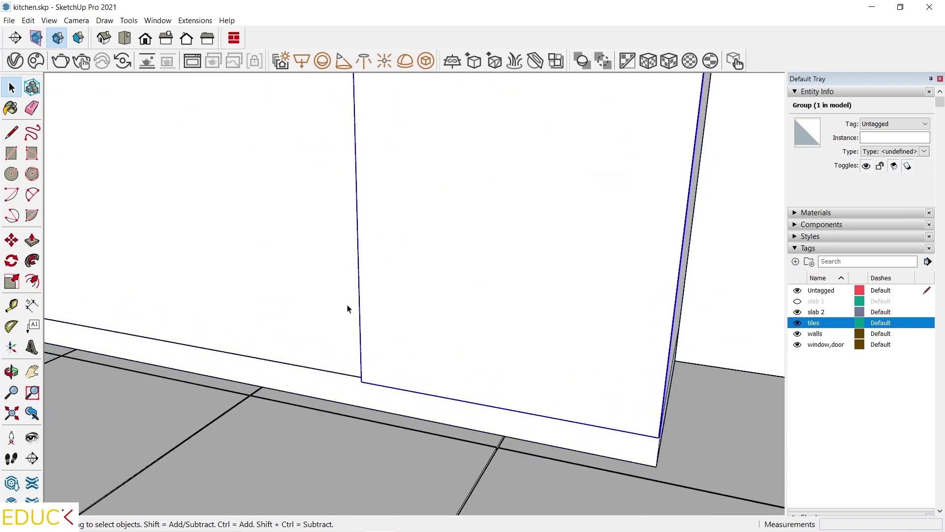
pyautogui.click(409, 291)
pyautogui.press('m')
pyautogui.click(421, 291)
pyautogui.write('1')
pyautogui.press('Return')
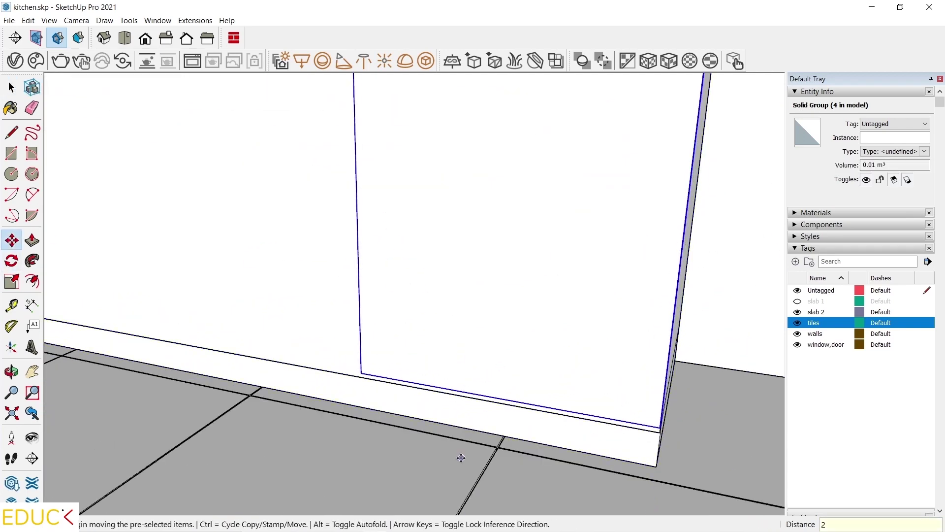
# Step: Copy the raised door panel 60 cm along the cabinet run toward the inner corner
pyautogui.scroll(-2, 461, 457)
pyautogui.scroll(-1, 460, 457)
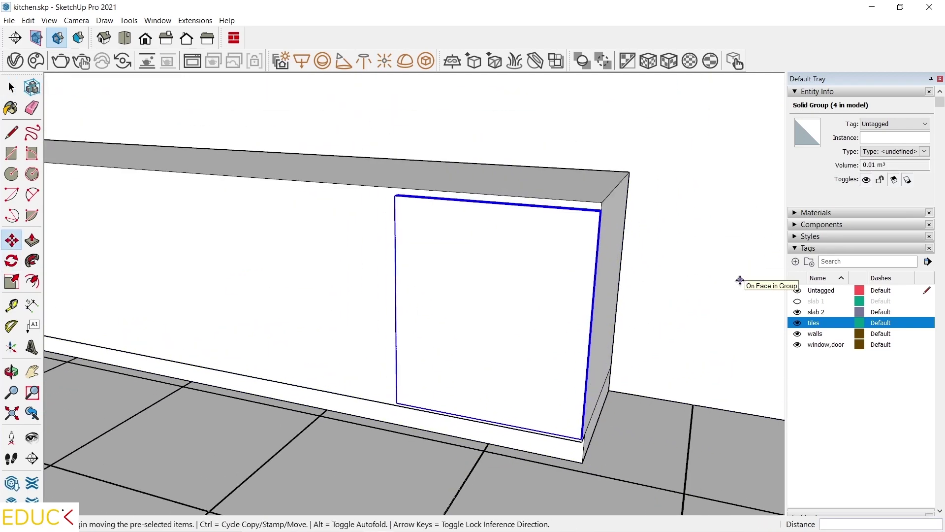
pyautogui.scroll(-2, 740, 280)
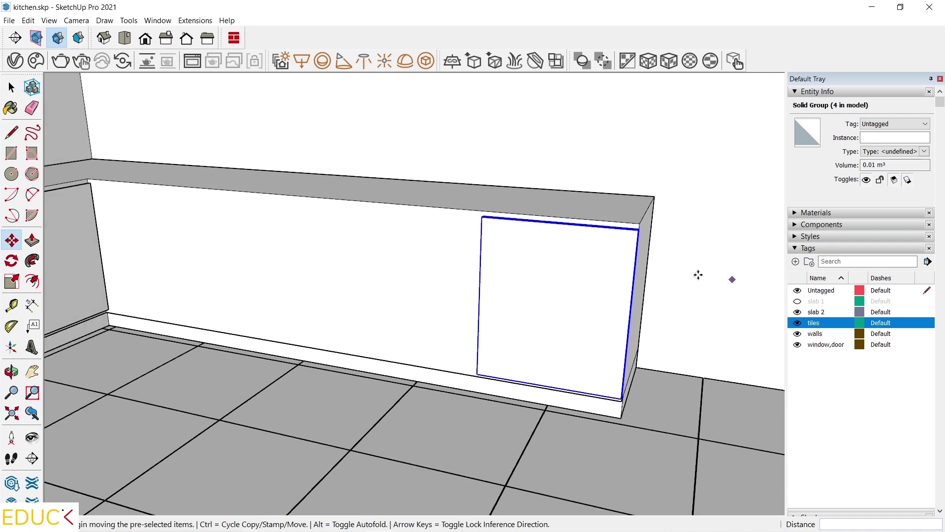
pyautogui.click(12, 239)
pyautogui.click(601, 314)
pyautogui.press('ctrl')
pyautogui.write('60')
pyautogui.press('Return')
# Step: Make three more copies of the door panel, each 60 cm further along the run, to reach the inner corner
pyautogui.click(534, 295)
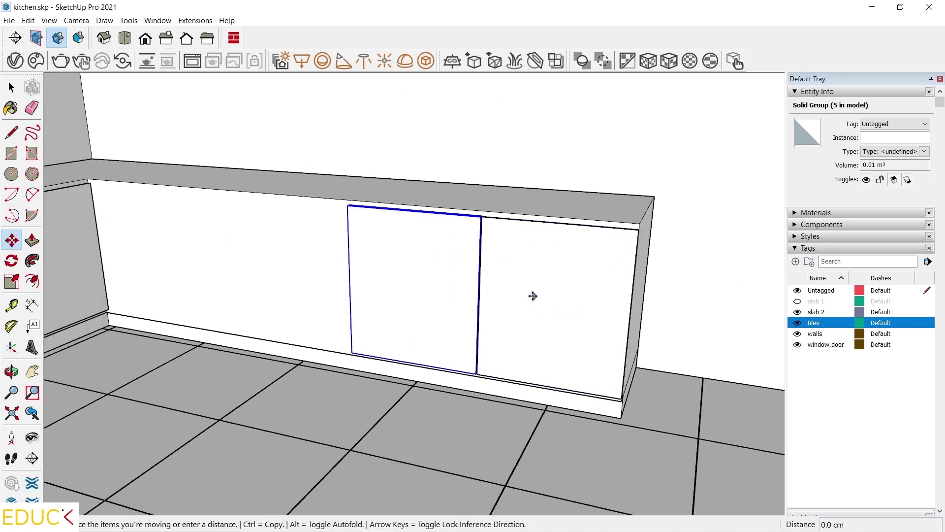
pyautogui.press('ctrl')
pyautogui.write('60')
pyautogui.press('Return')
pyautogui.click(508, 296)
pyautogui.press('ctrl')
pyautogui.write('60')
pyautogui.press('Return')
pyautogui.click(542, 302)
pyautogui.press('ctrl')
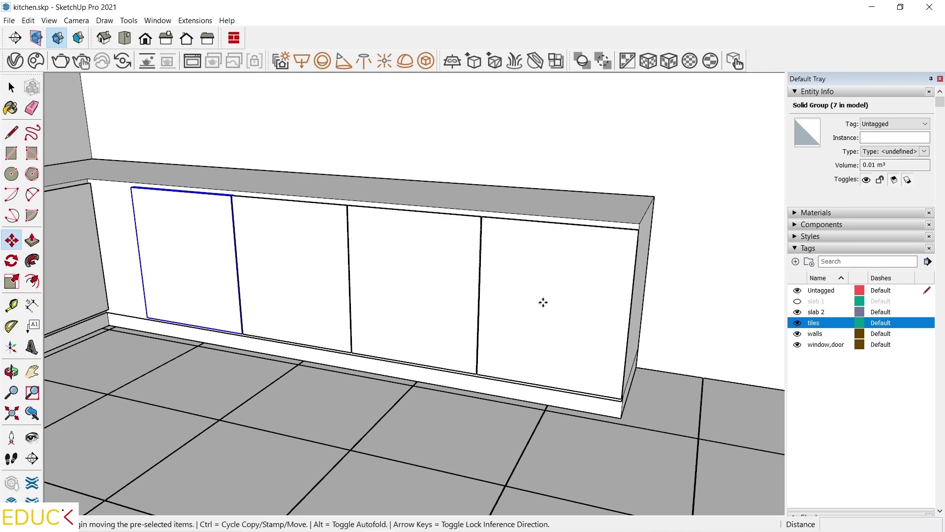
pyautogui.write('60')
pyautogui.press('Return')
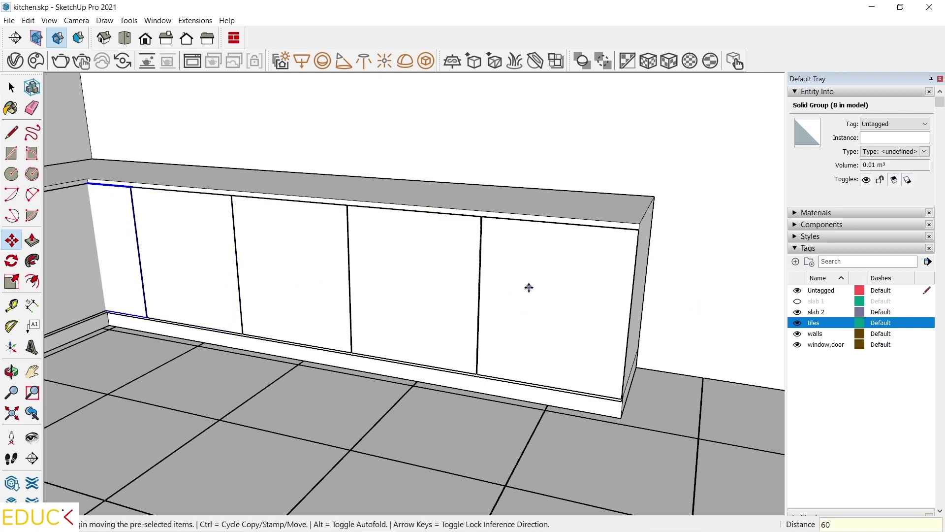
# Step: Hide the cabinet body group to expose the overlapping door fronts at the inner corner
pyautogui.click(11, 87)
pyautogui.scroll(5, 103, 230)
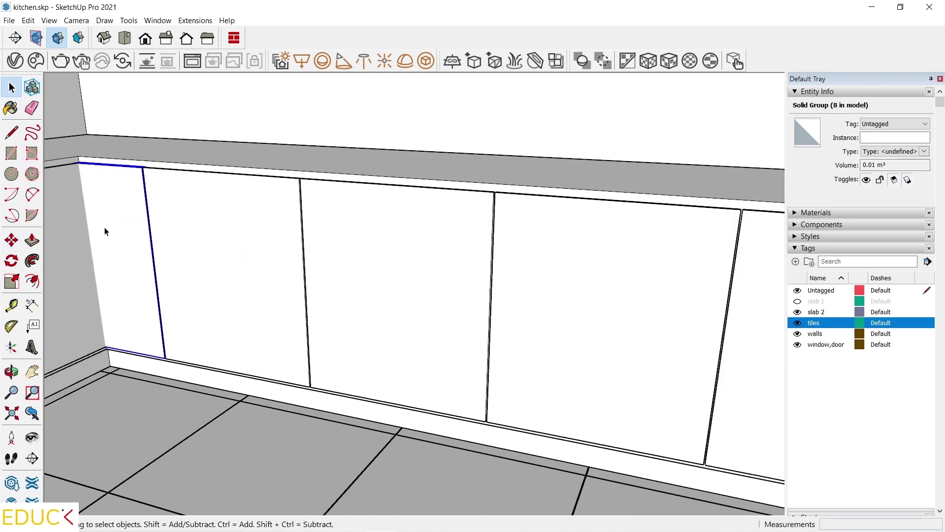
pyautogui.scroll(-4, 655, 315)
pyautogui.scroll(6, 300, 182)
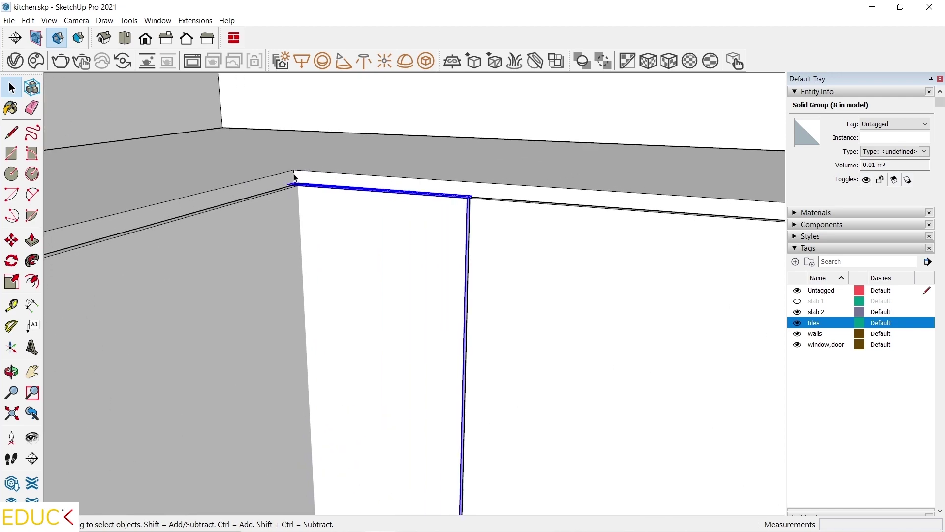
pyautogui.moveTo(305, 244); pyautogui.dragTo(301, 180, button='middle')
pyautogui.scroll(3, 286, 193)
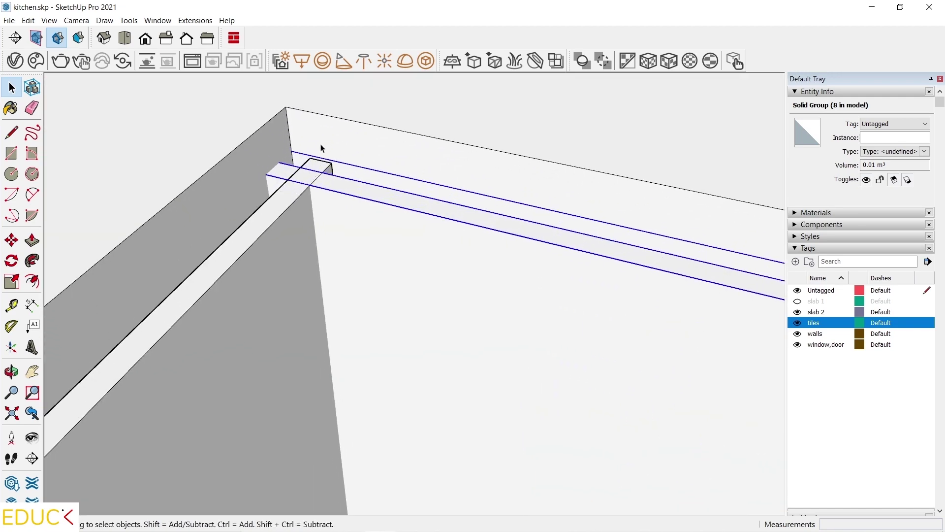
pyautogui.scroll(-1, 287, 135)
pyautogui.click(261, 110)
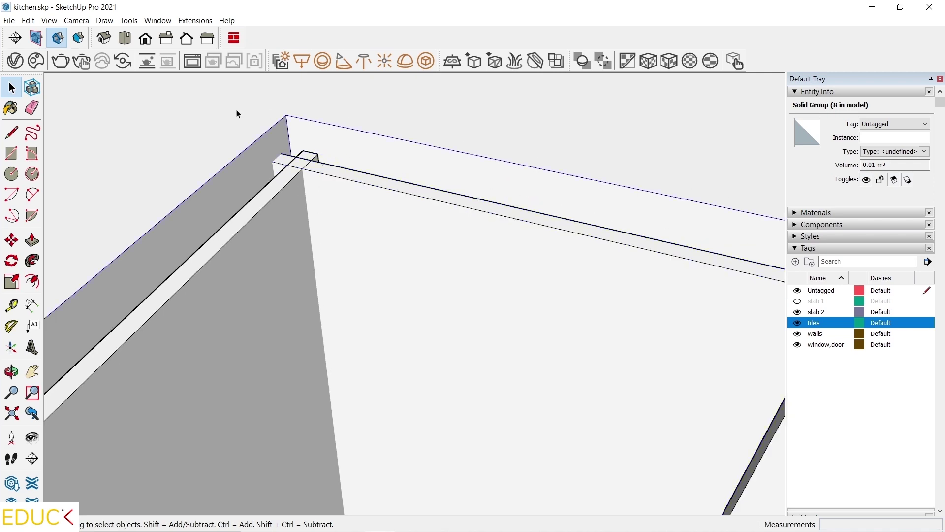
pyautogui.rightClick(237, 110)
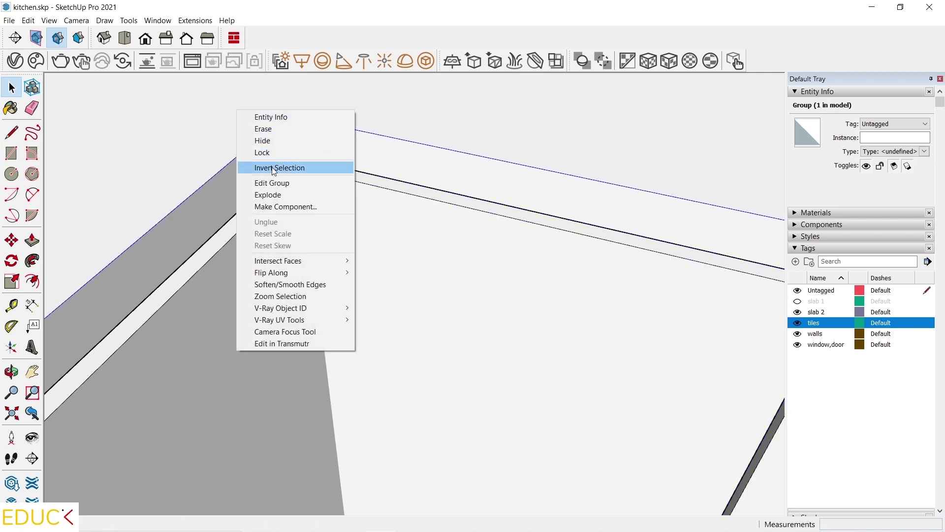
pyautogui.click(266, 140)
# Step: Open the door front that runs past the inner corner and push its end face back 31.6 cm to the crossing front
pyautogui.scroll(-3, 376, 232)
pyautogui.moveTo(377, 235); pyautogui.dragTo(235, 333, button='middle')
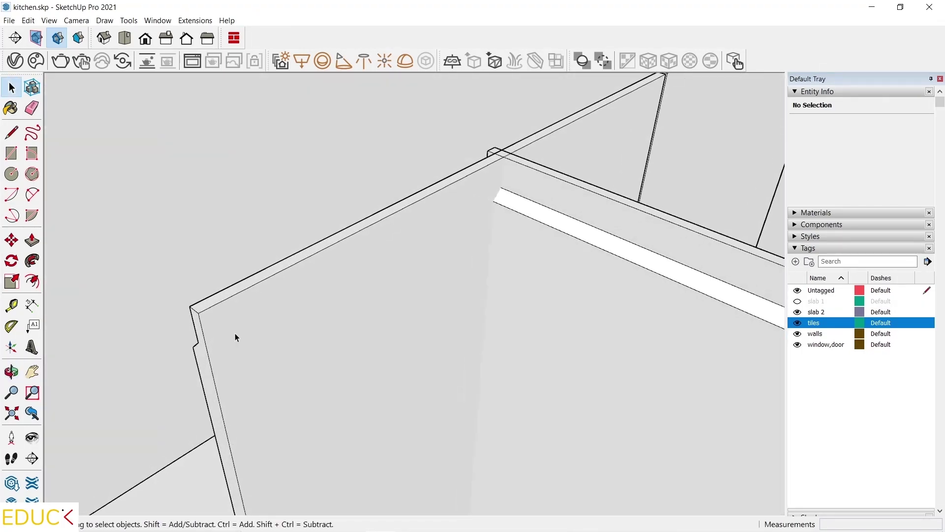
pyautogui.scroll(1, 235, 331)
pyautogui.doubleClick(230, 311)
pyautogui.scroll(5, 179, 330)
pyautogui.scroll(-4, 188, 327)
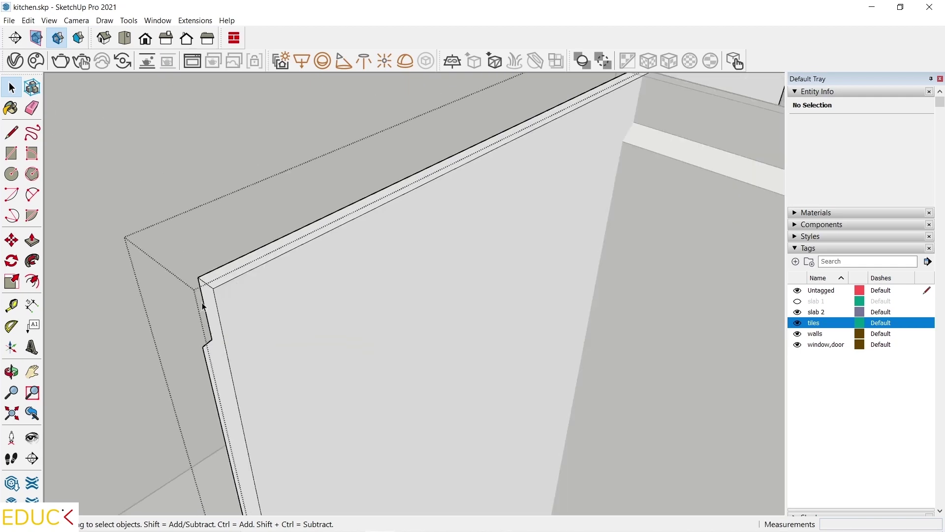
pyautogui.click(211, 306)
pyautogui.click(31, 241)
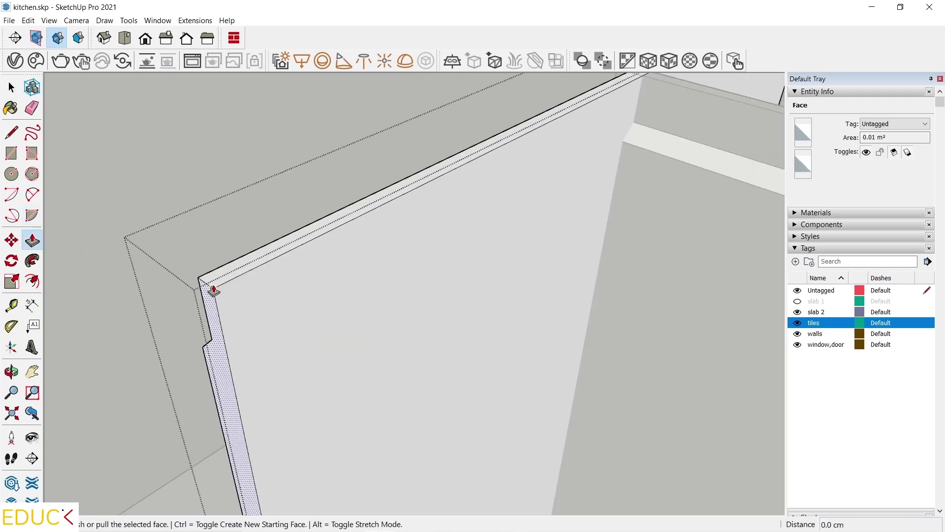
pyautogui.click(212, 287)
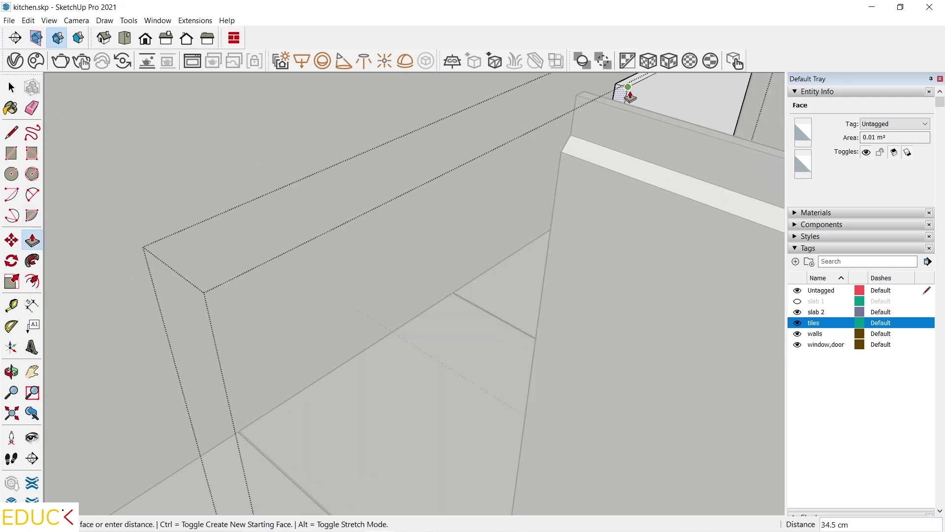
pyautogui.scroll(3, 625, 91)
pyautogui.click(589, 101)
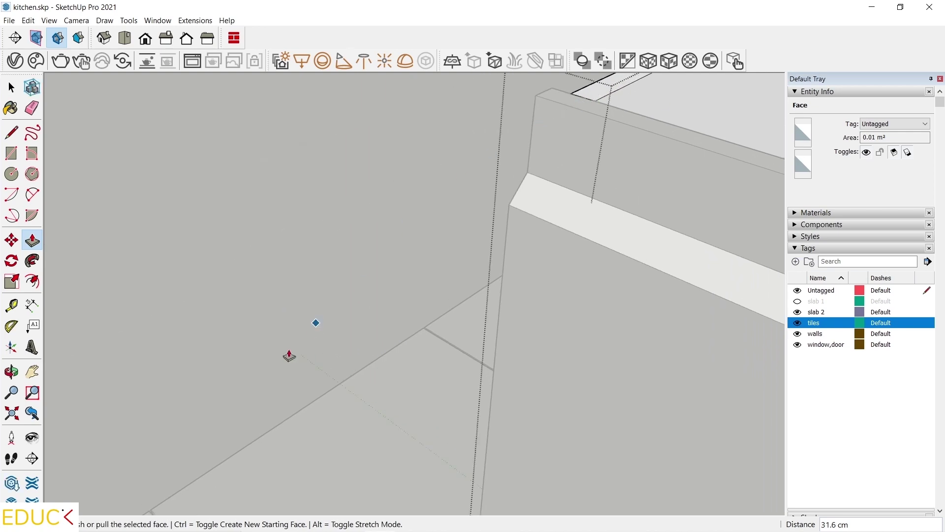
# Step: Open the crossing door front at the corner and push its end face 0.8 cm so it ends at the adjacent front
pyautogui.scroll(-3, 185, 372)
pyautogui.moveTo(449, 343); pyautogui.dragTo(777, 184, button='middle')
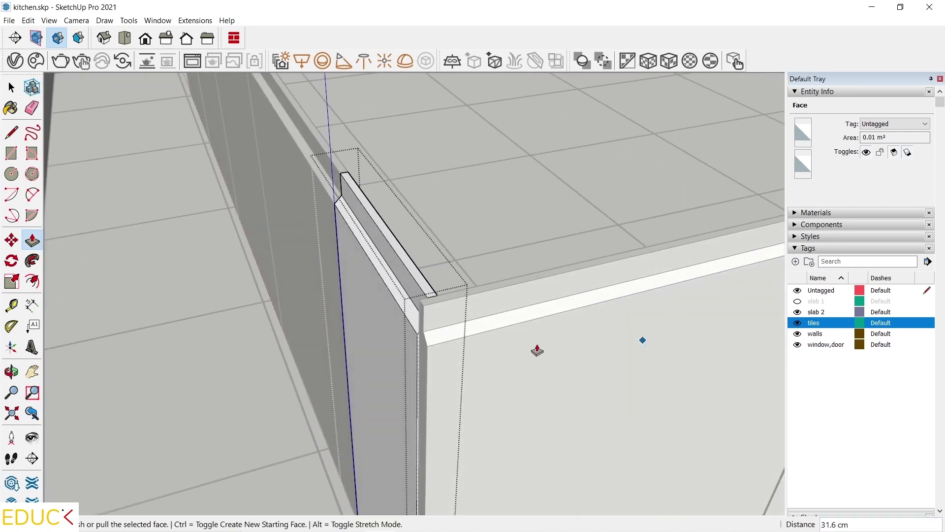
pyautogui.scroll(1, 439, 326)
pyautogui.scroll(1, 515, 331)
pyautogui.moveTo(445, 315); pyautogui.dragTo(480, 295, button='middle')
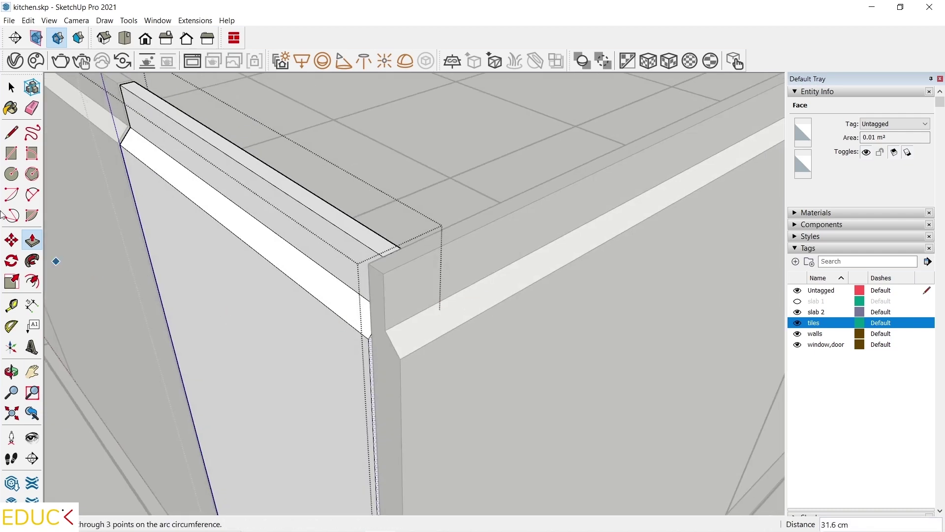
pyautogui.click(11, 88)
pyautogui.doubleClick(375, 370)
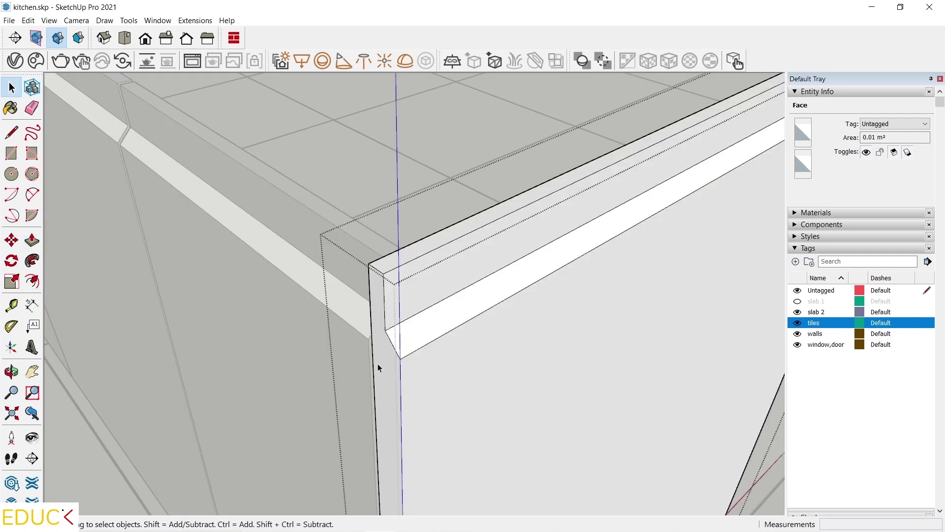
pyautogui.click(377, 363)
pyautogui.click(32, 240)
pyautogui.click(382, 275)
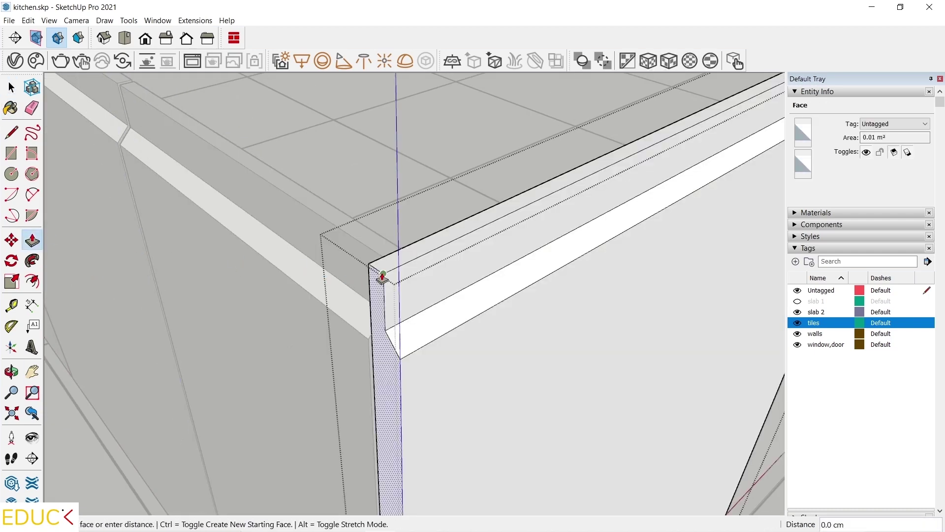
pyautogui.click(384, 258)
# Step: Close the corner door group and unhide all hidden geometry to restore the cabinet body
pyautogui.scroll(-1, 252, 340)
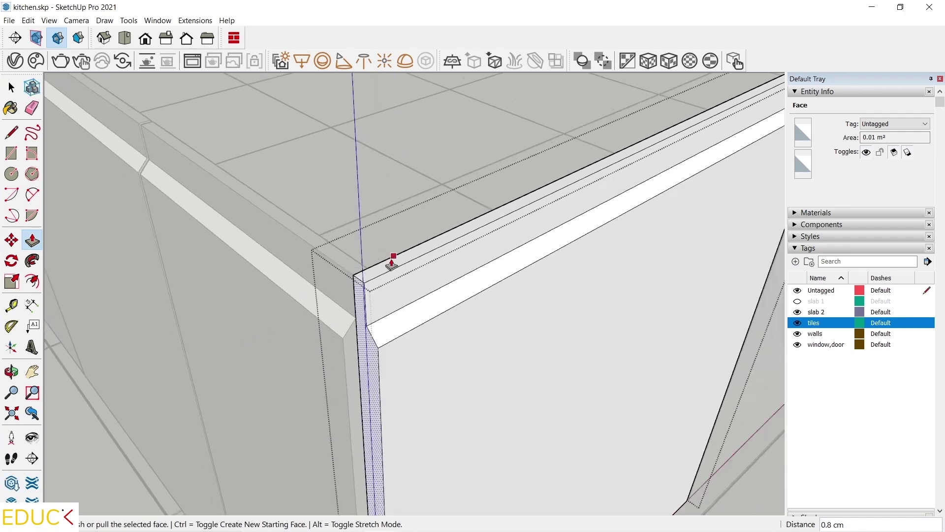
pyautogui.moveTo(391, 263); pyautogui.dragTo(420, 309, button='middle')
pyautogui.moveTo(366, 330); pyautogui.dragTo(345, 212, button='middle')
pyautogui.click(11, 87)
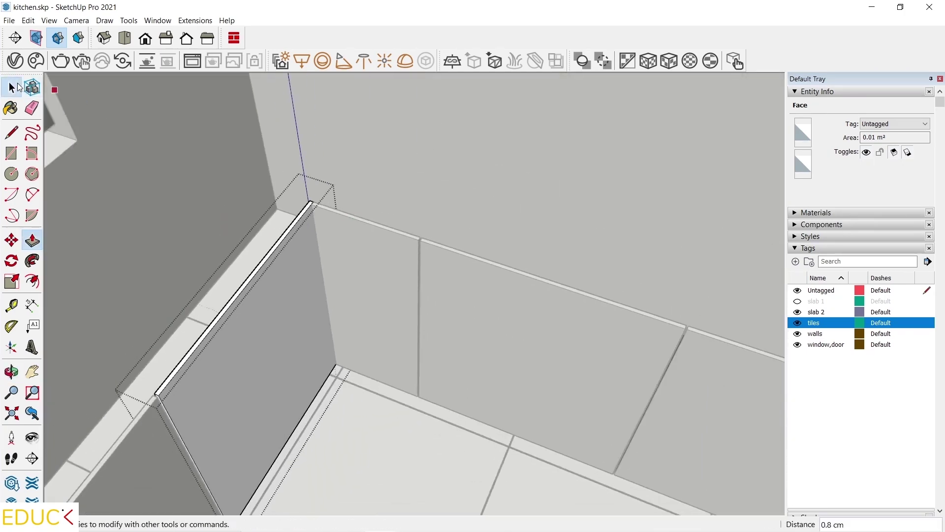
pyautogui.rightClick(220, 134)
pyautogui.click(240, 140)
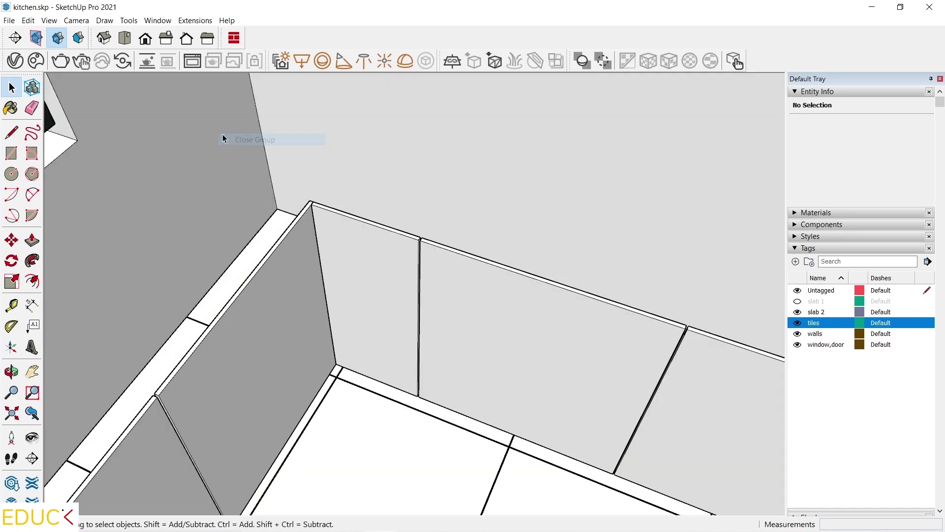
pyautogui.click(28, 20)
pyautogui.moveTo(97, 190)
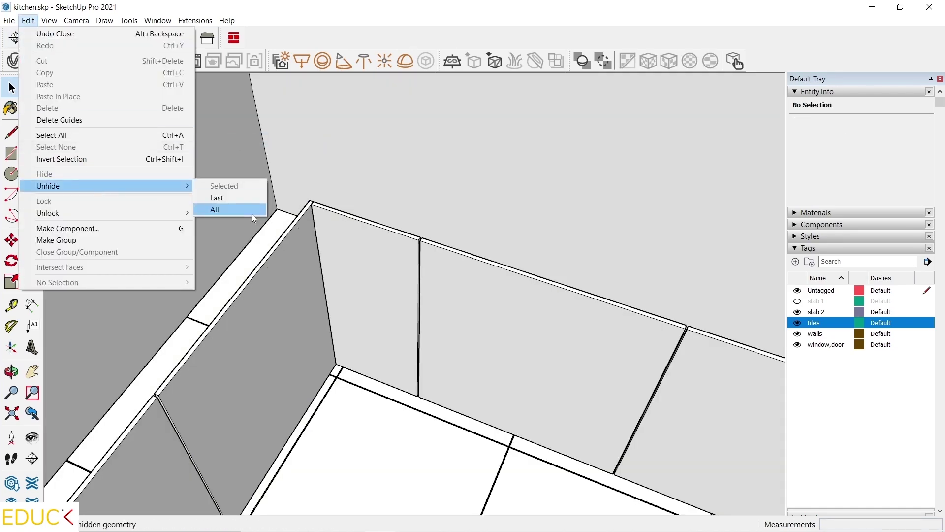
pyautogui.click(212, 210)
# Step: Open the full-width door front nearest the inner corner on the long cabinet run for editing
pyautogui.moveTo(319, 161); pyautogui.dragTo(474, 379, button='middle')
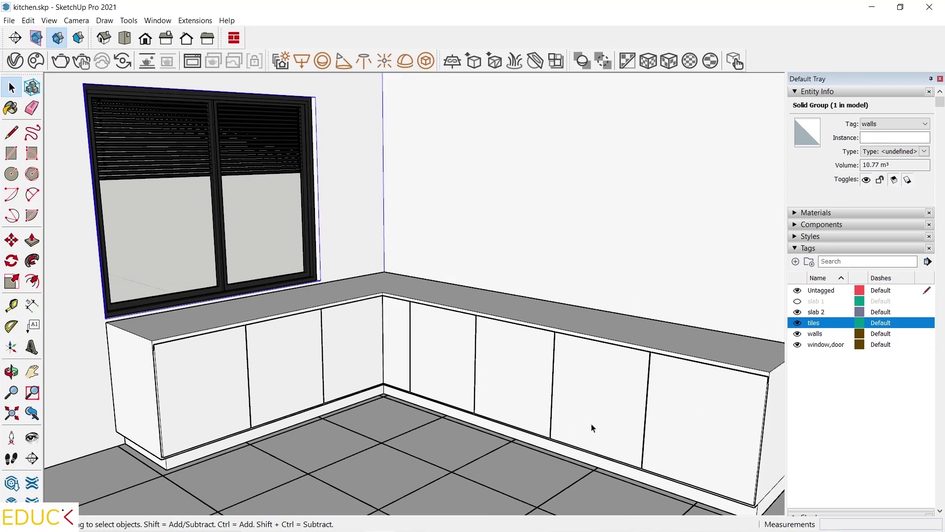
pyautogui.scroll(2, 611, 416)
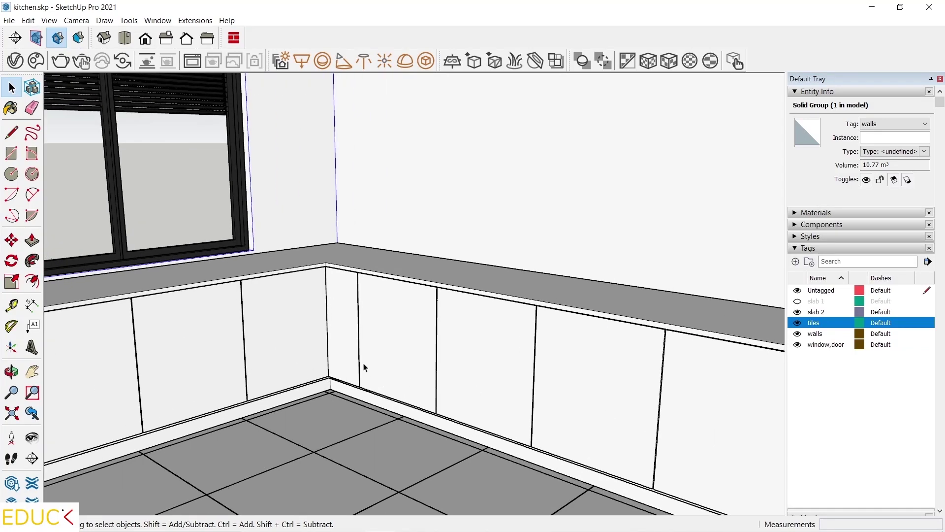
pyautogui.click(606, 353)
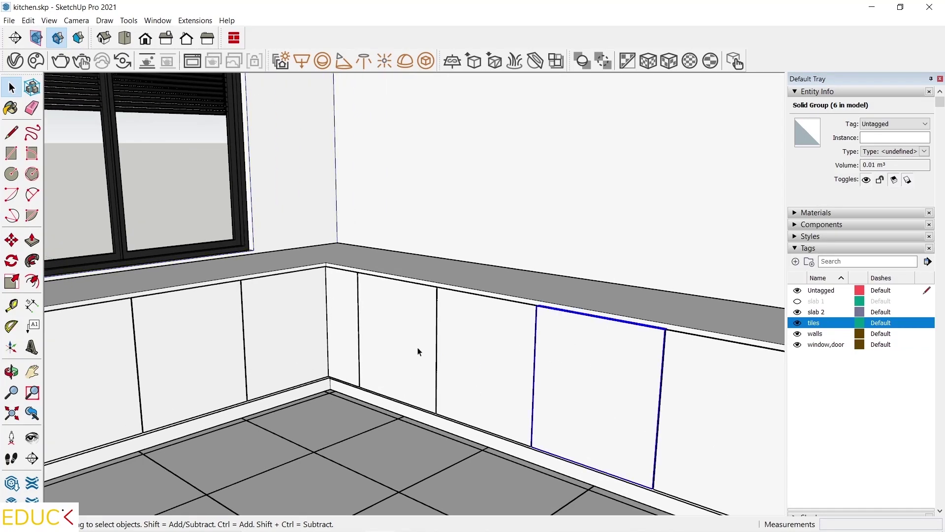
pyautogui.click(400, 345)
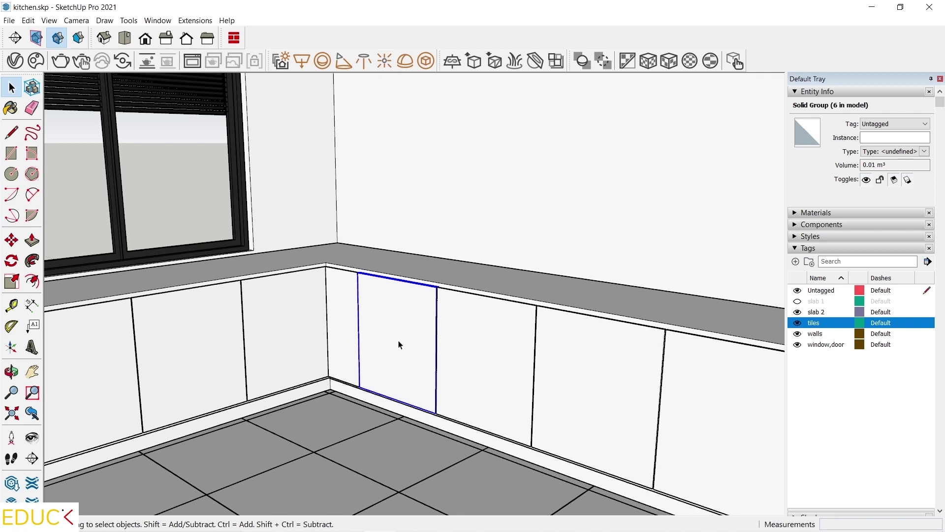
pyautogui.scroll(5, 399, 355)
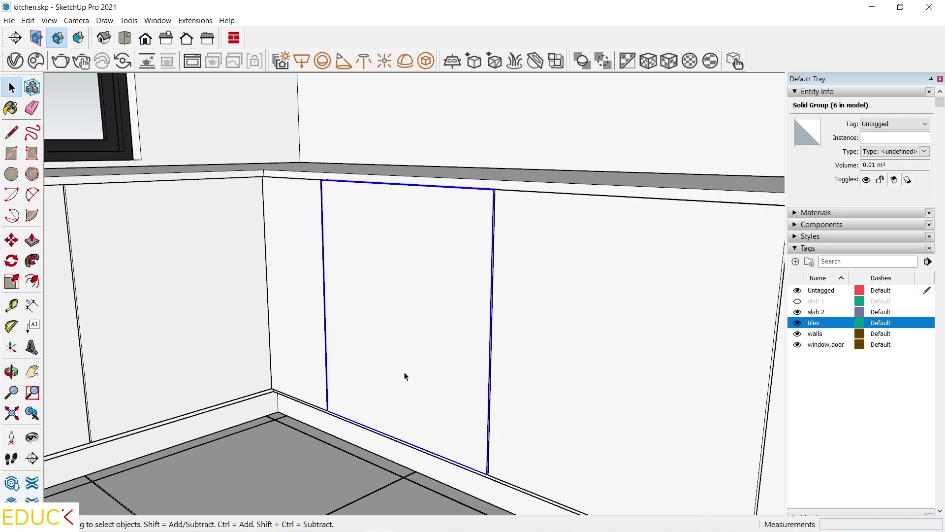
pyautogui.doubleClick(412, 293)
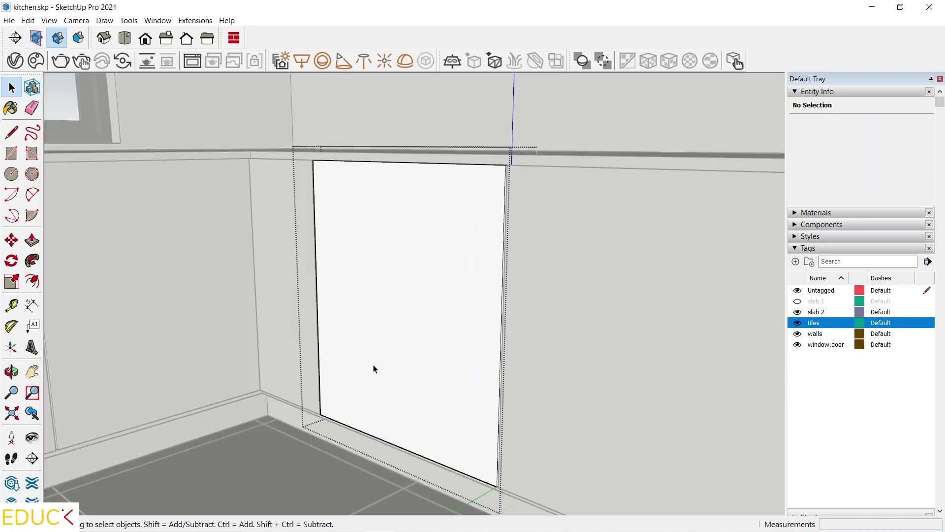
# Step: Place two horizontal guides across the door front, one about 18 cm below its top edge and another about 18 cm lower
pyautogui.click(11, 306)
pyautogui.click(10, 307)
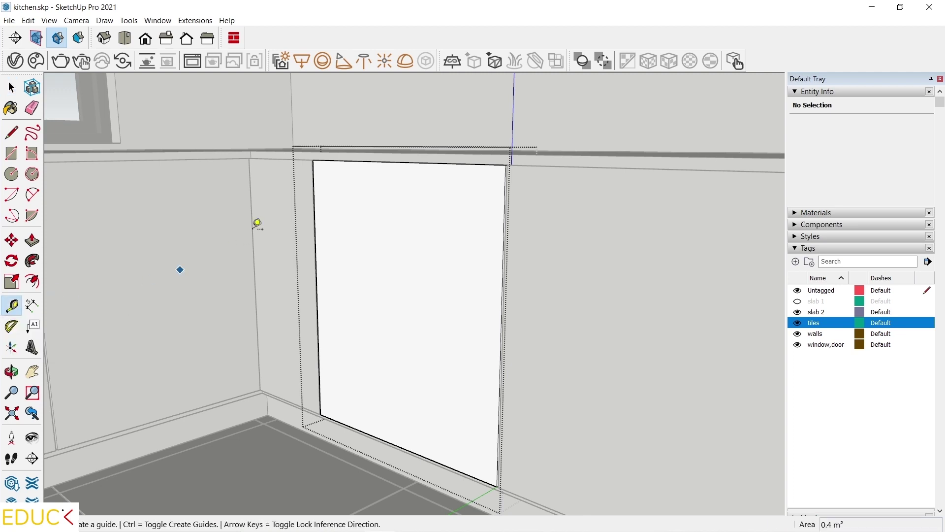
pyautogui.scroll(6, 336, 150)
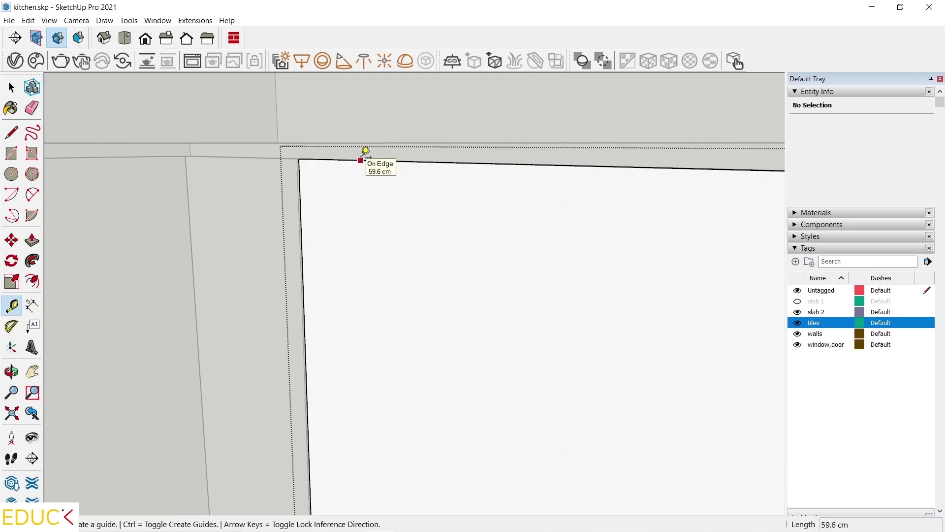
pyautogui.click(360, 160)
pyautogui.scroll(-4, 363, 228)
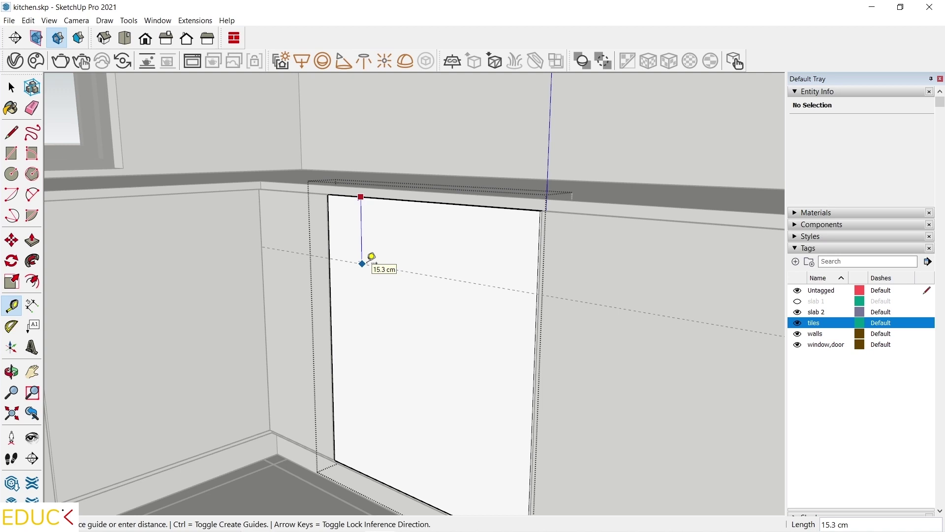
pyautogui.click(362, 274)
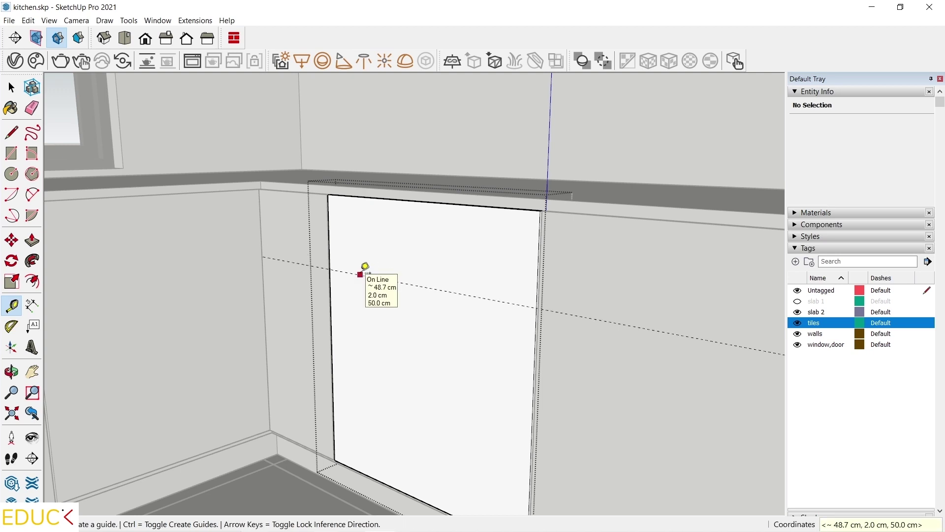
pyautogui.click(360, 274)
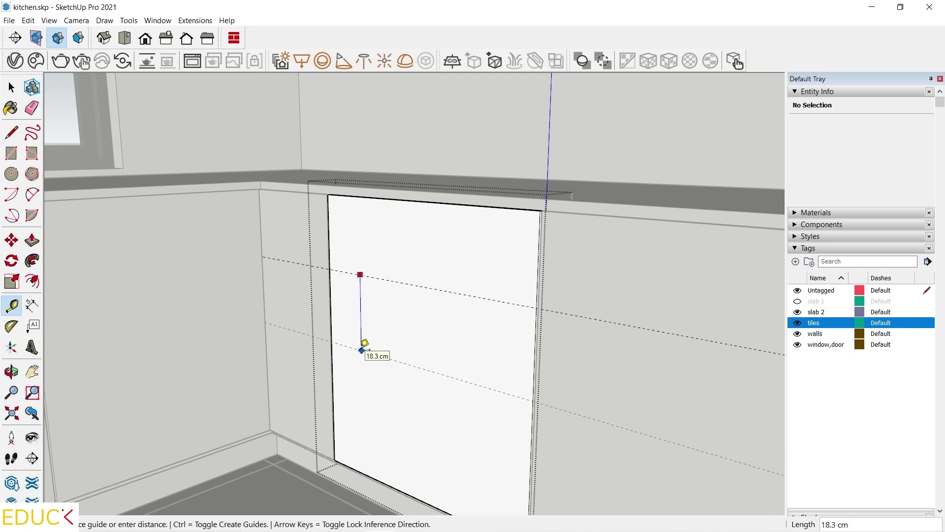
pyautogui.click(364, 342)
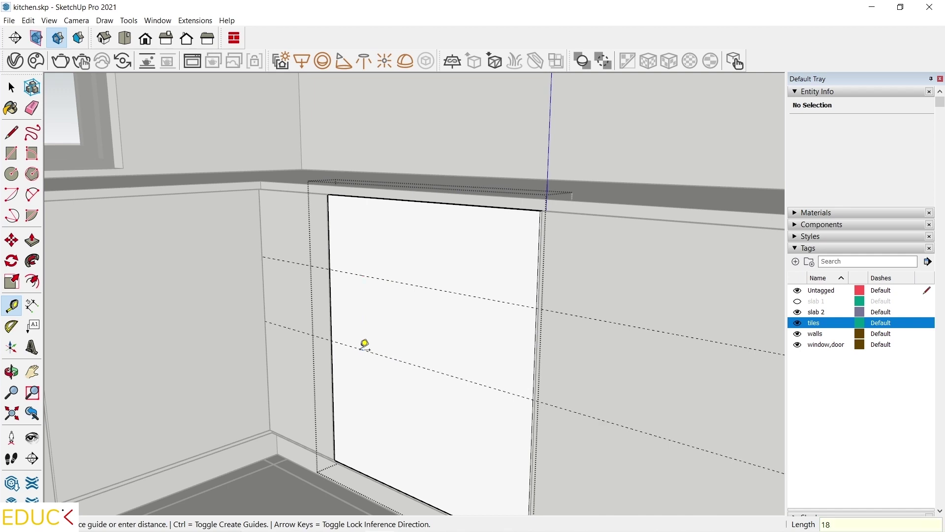
pyautogui.click(331, 339)
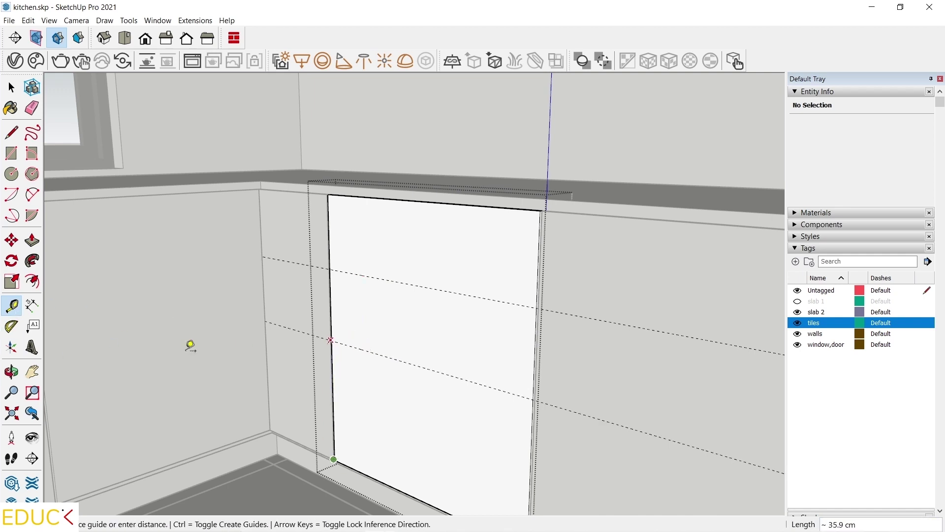
pyautogui.press('space')
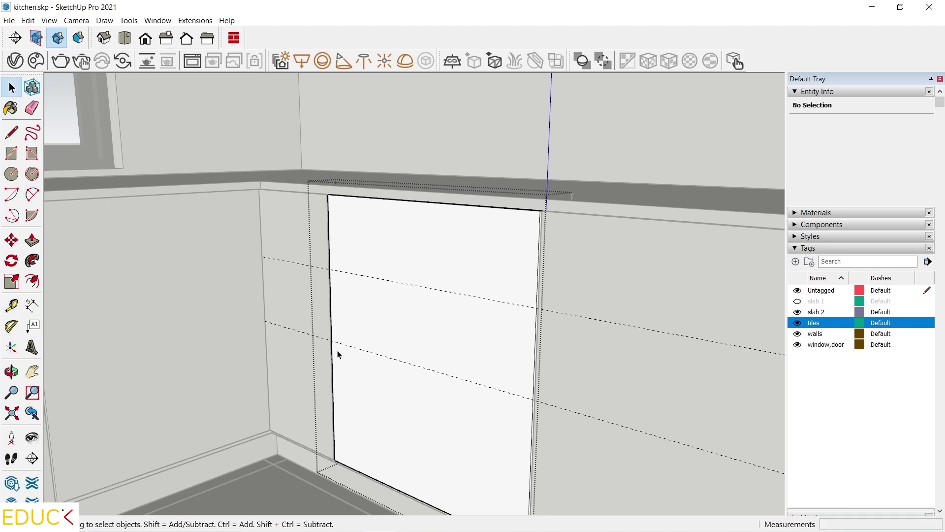
# Step: Select the door front's bottom face with its edges and move it up about 38 cm, between the two guides
pyautogui.scroll(-2, 265, 311)
pyautogui.scroll(1, 380, 427)
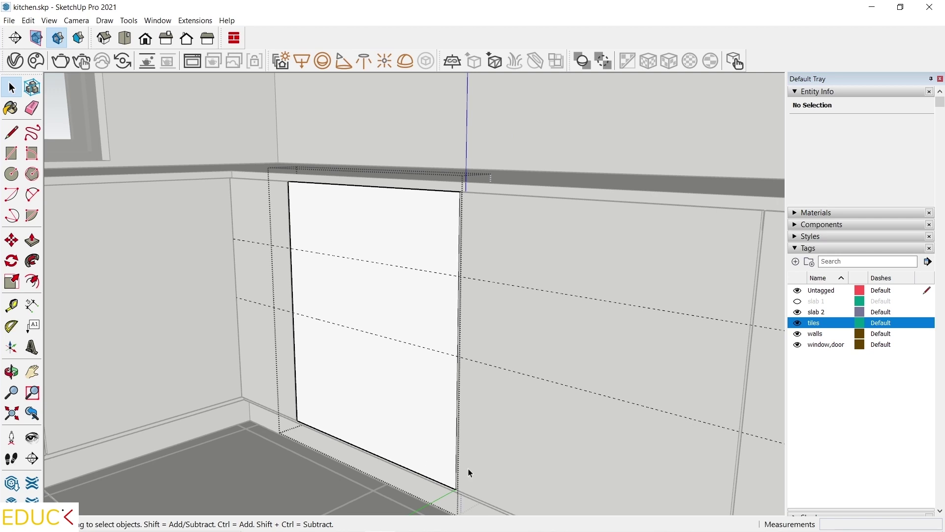
pyautogui.doubleClick(267, 414)
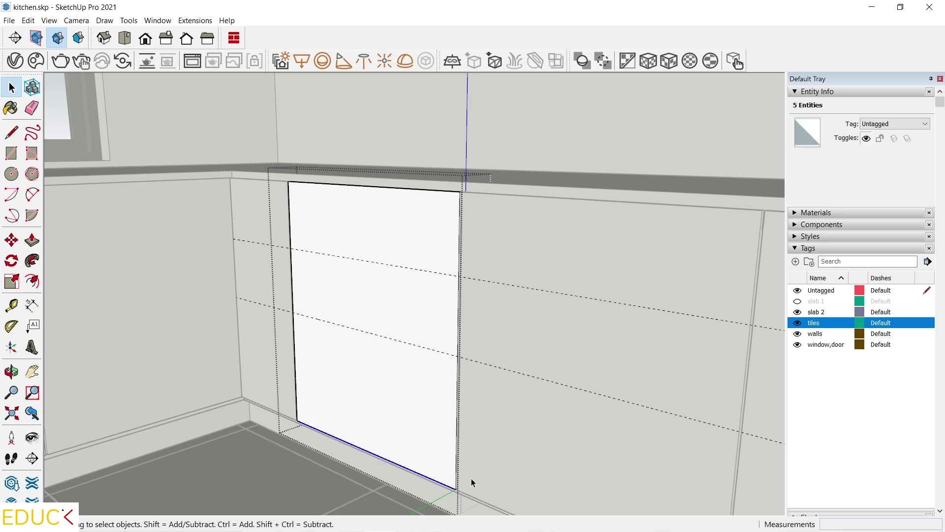
pyautogui.press('m')
pyautogui.click(399, 432)
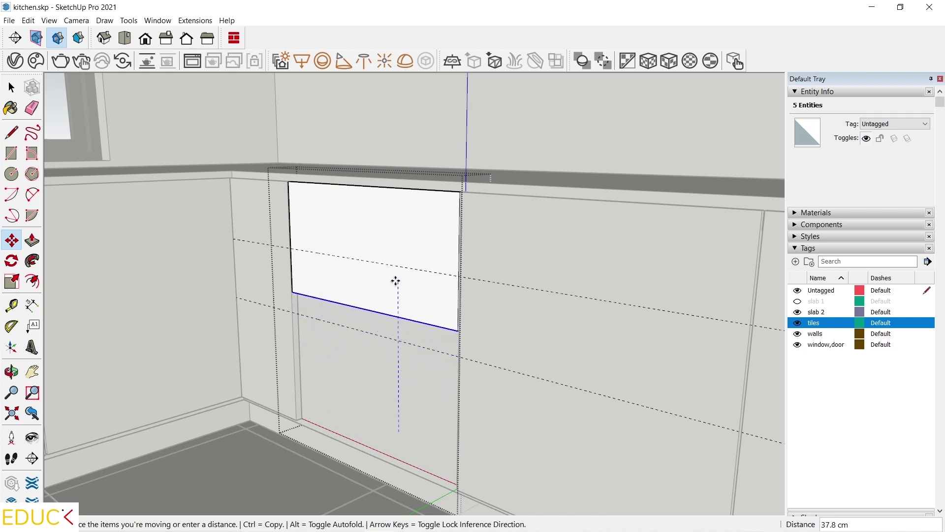
pyautogui.click(348, 285)
pyautogui.scroll(5, 317, 259)
pyautogui.moveTo(306, 172)
pyautogui.mouseDown(button='middle')
pyautogui.moveTo(321, 234)
pyautogui.moveTo(323, 169)
pyautogui.mouseUp(button='middle')
pyautogui.click(11, 87)
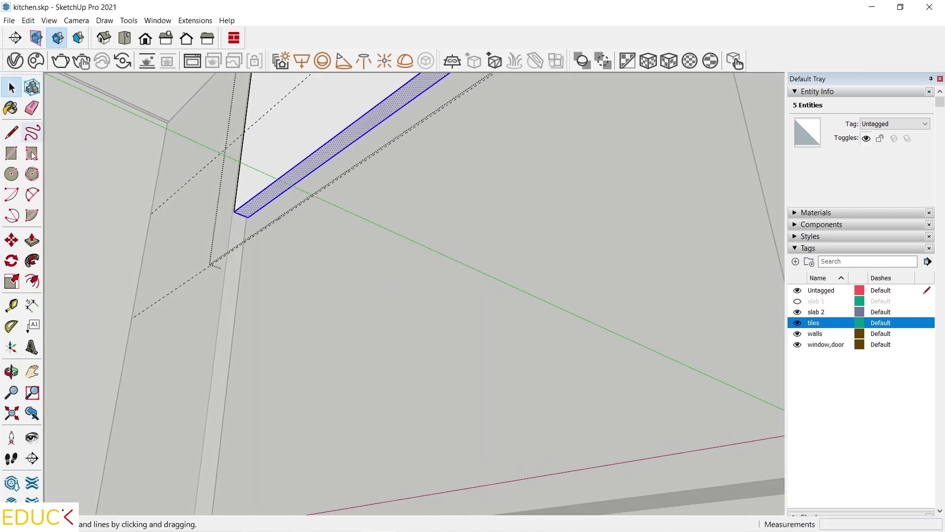
# Step: Push the shortened front's bottom face up 12.2 cm to the upper guide and close the group
pyautogui.click(31, 240)
pyautogui.scroll(2, 257, 152)
pyautogui.click(301, 197)
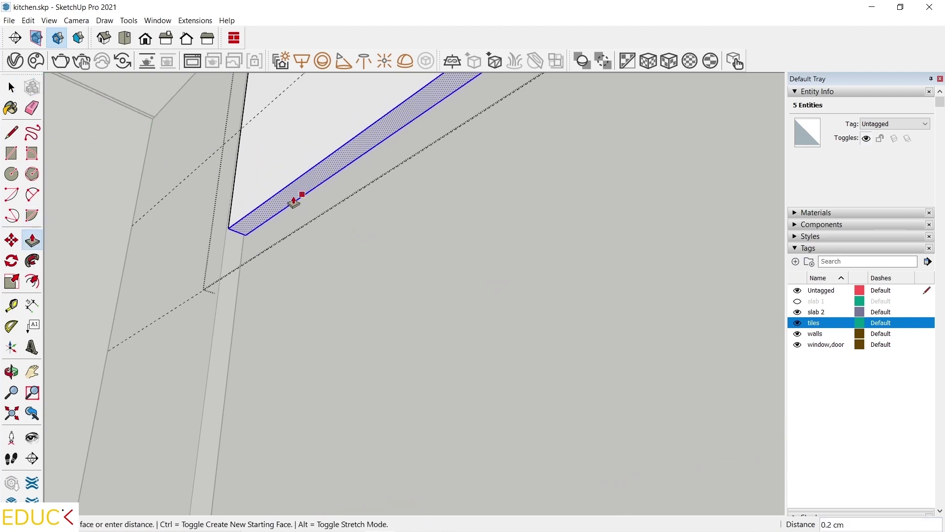
pyautogui.scroll(3, 293, 202)
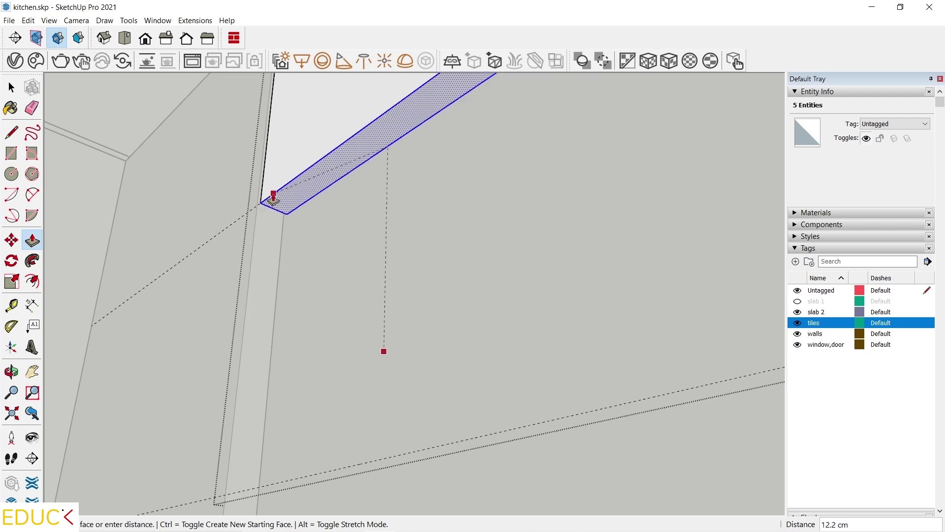
pyautogui.moveTo(359, 420); pyautogui.dragTo(403, 426, button='middle')
pyautogui.click(11, 87)
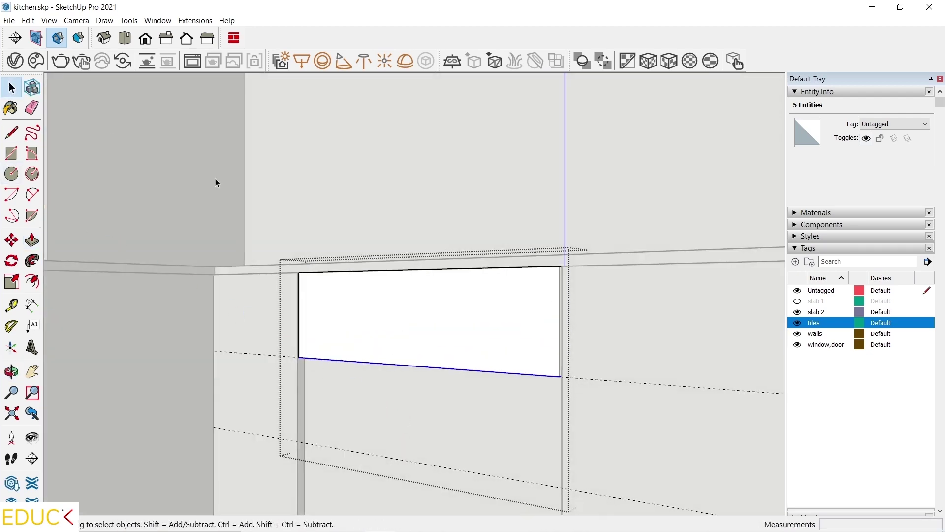
pyautogui.scroll(-2, 275, 225)
pyautogui.moveTo(335, 375); pyautogui.dragTo(422, 474, button='middle')
pyautogui.click(422, 474)
# Step: Copy the top drawer front 18.4 cm straight down to make the second drawer front
pyautogui.scroll(2, 457, 424)
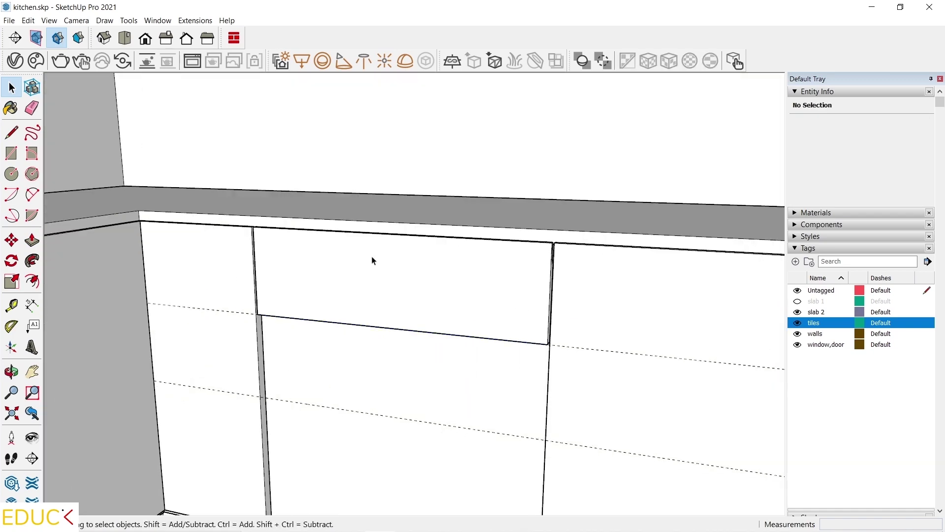
pyautogui.click(371, 256)
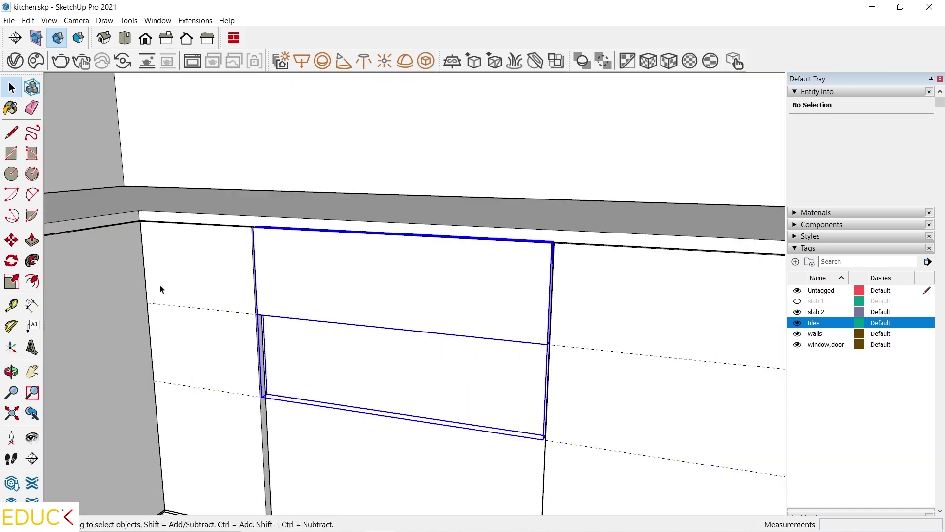
pyautogui.click(11, 240)
pyautogui.scroll(-2, 196, 197)
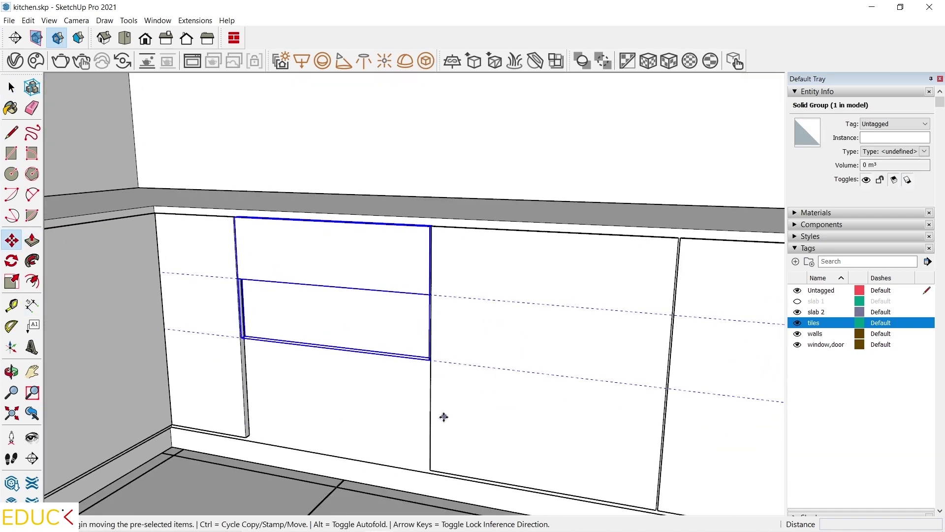
pyautogui.scroll(1, 442, 415)
pyautogui.click(468, 241)
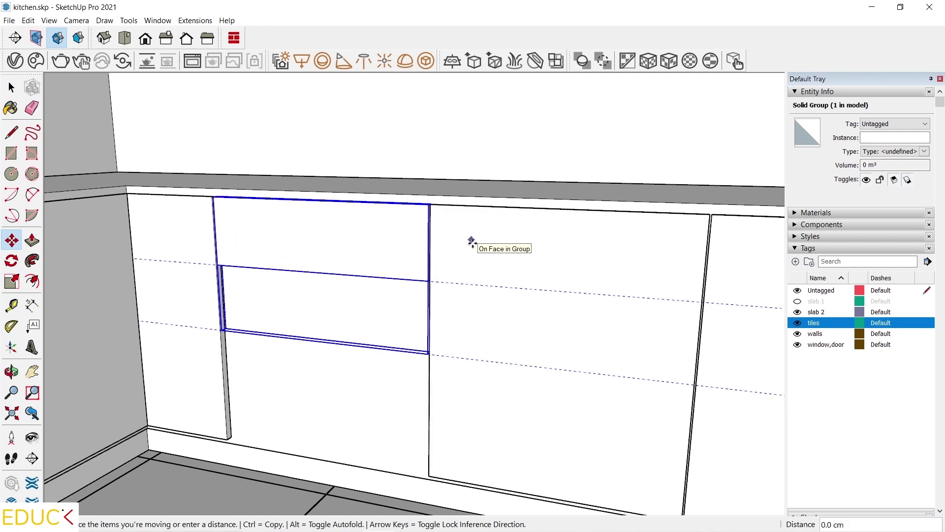
pyautogui.press('ctrl')
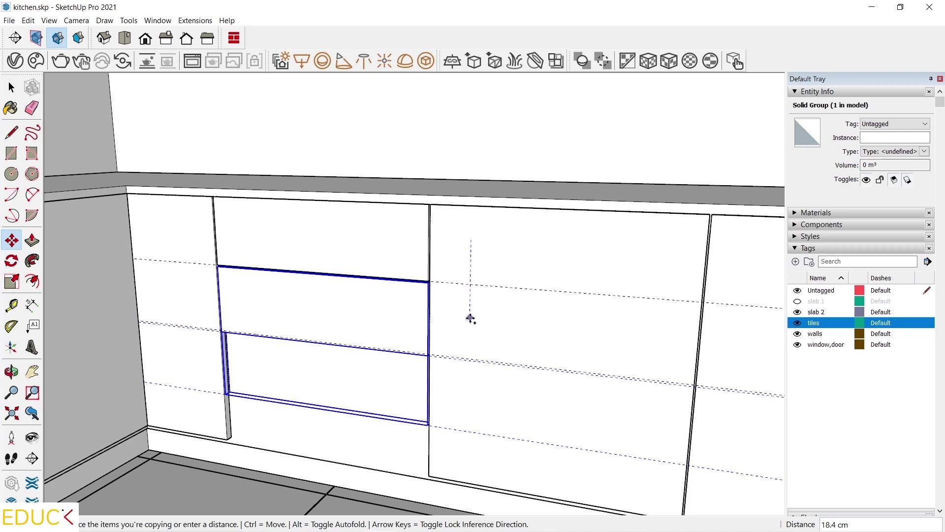
pyautogui.click(470, 319)
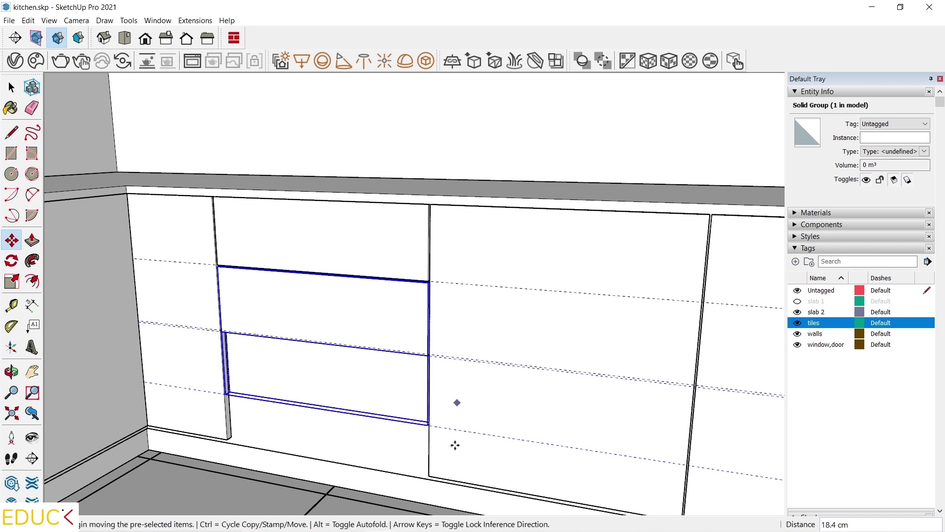
# Step: Copy the second drawer front another 18.4 cm straight down to make the third one
pyautogui.click(461, 304)
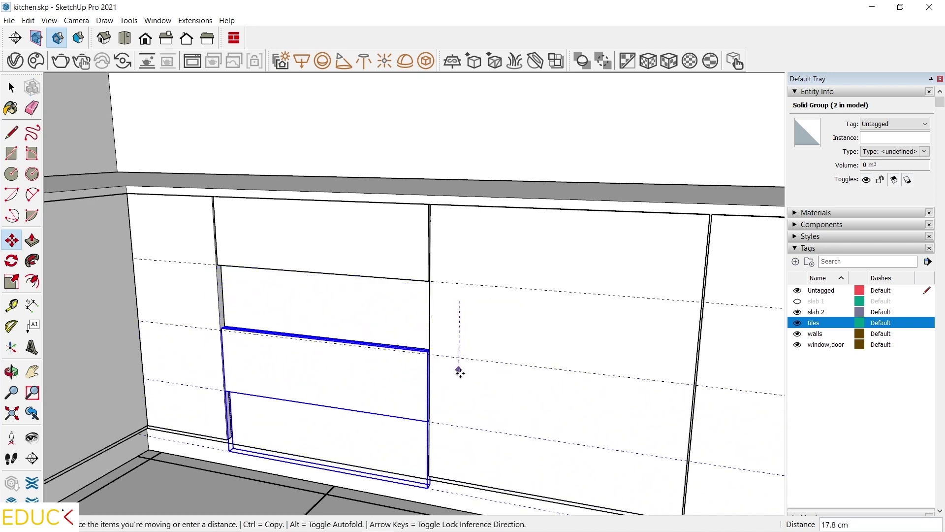
pyautogui.press('ctrl')
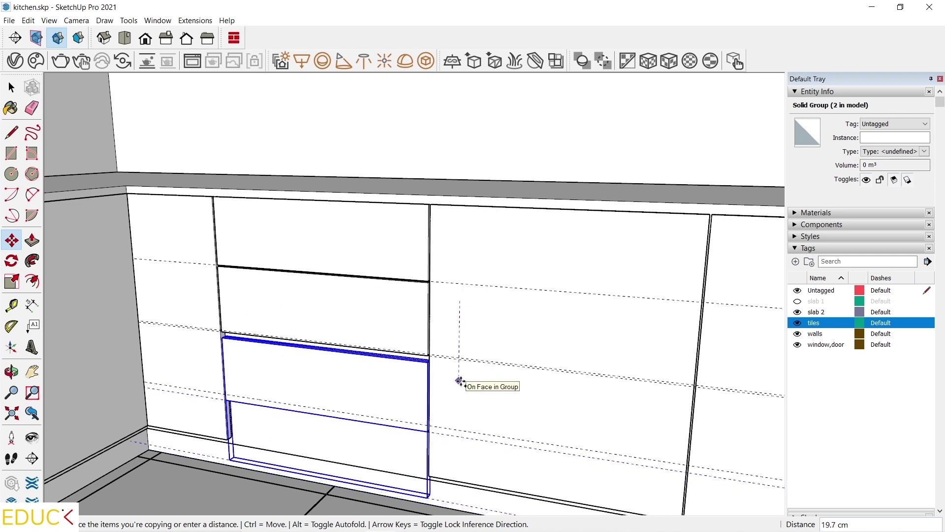
pyautogui.write('18.4')
pyautogui.press('Return')
pyautogui.press('space')
# Step: Open the lowest drawer front, pull its bottom face down 13.2 cm to the adjacent door's lower end, and close the group
pyautogui.scroll(2, 291, 465)
pyautogui.tripleClick(284, 343)
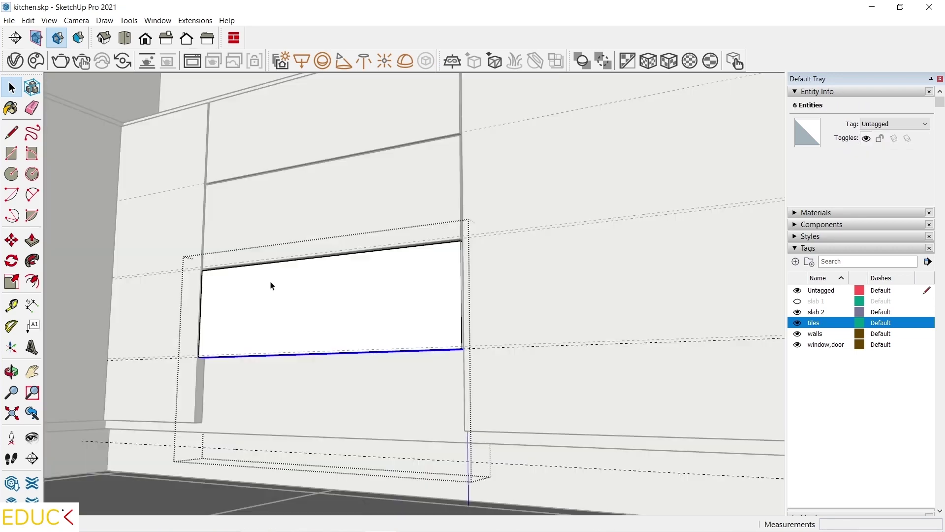
pyautogui.scroll(3, 441, 418)
pyautogui.moveTo(437, 327); pyautogui.dragTo(395, 289, button='middle')
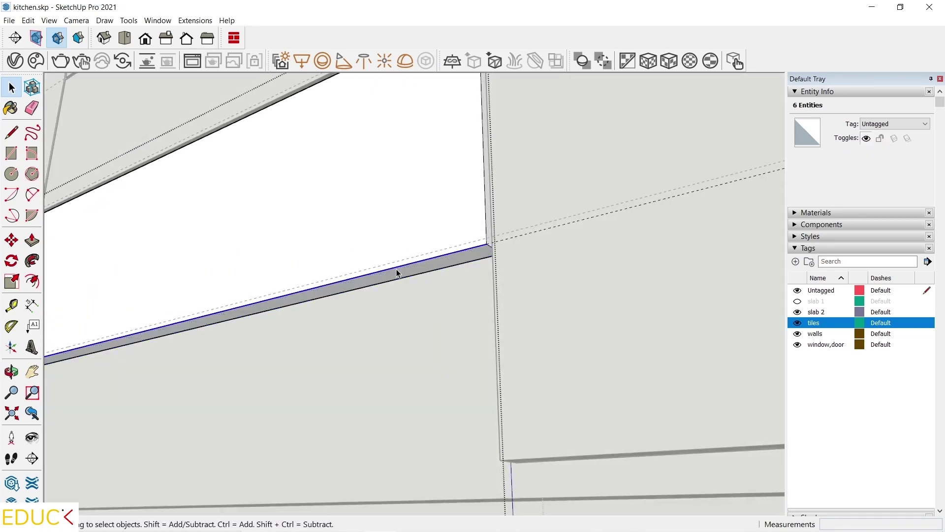
pyautogui.click(397, 272)
pyautogui.click(399, 275)
pyautogui.click(32, 241)
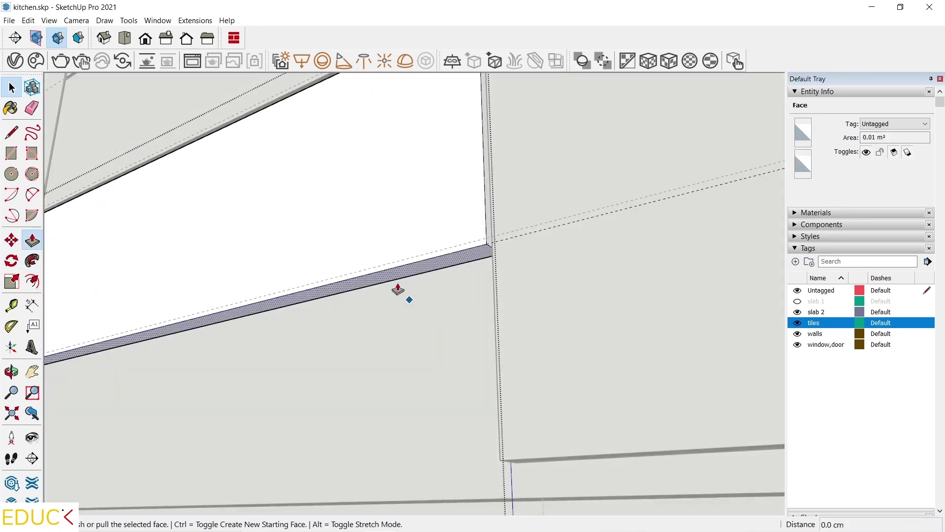
pyautogui.click(397, 277)
pyautogui.scroll(5, 464, 470)
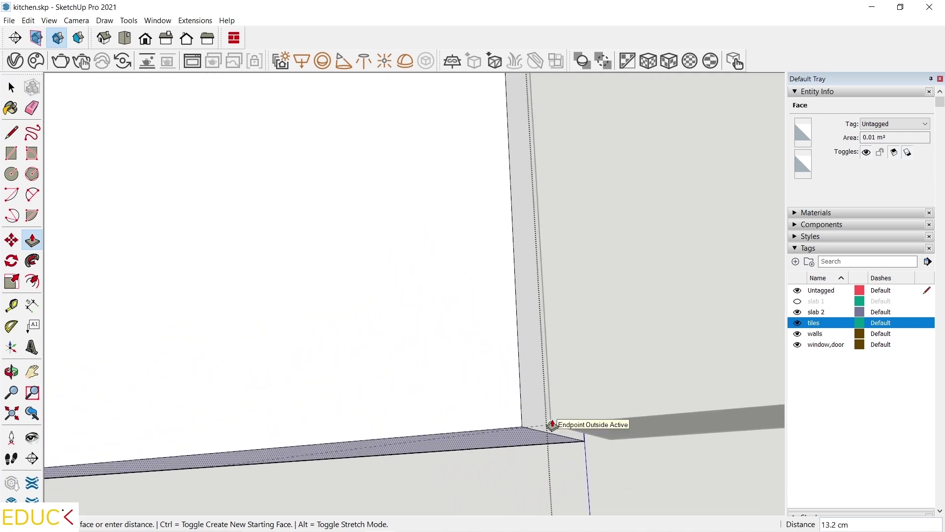
pyautogui.click(552, 424)
pyautogui.scroll(-3, 554, 446)
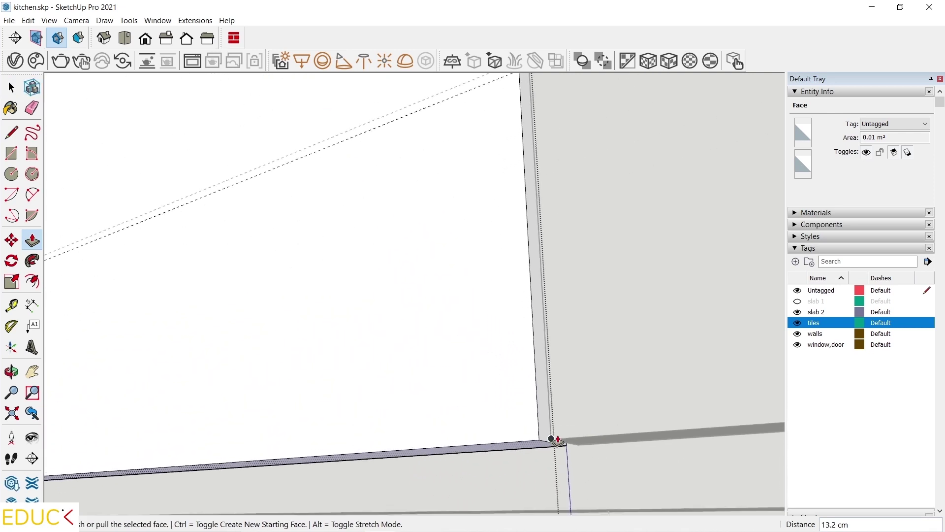
pyautogui.scroll(-5, 557, 441)
pyautogui.moveTo(362, 323); pyautogui.dragTo(451, 481, button='middle')
pyautogui.scroll(-3, 409, 399)
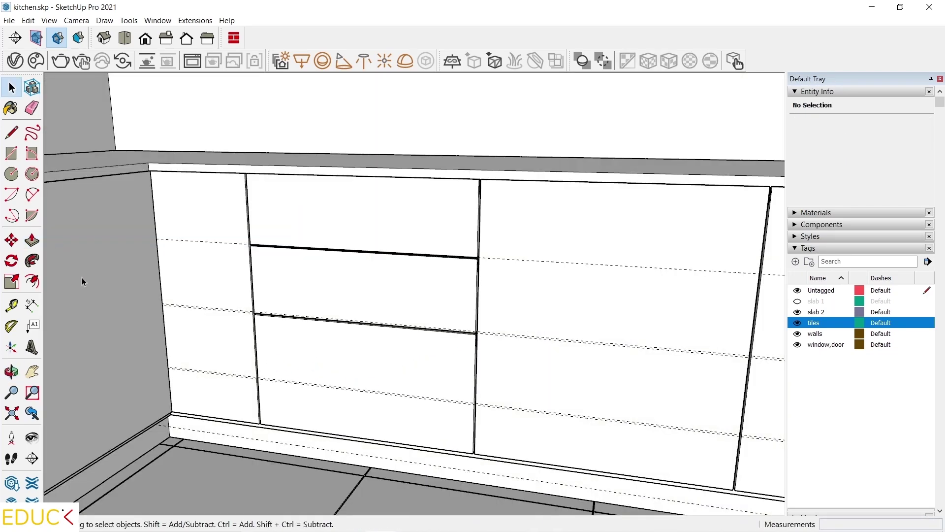
# Step: Delete all construction guides from the model
pyautogui.scroll(-1, 82, 277)
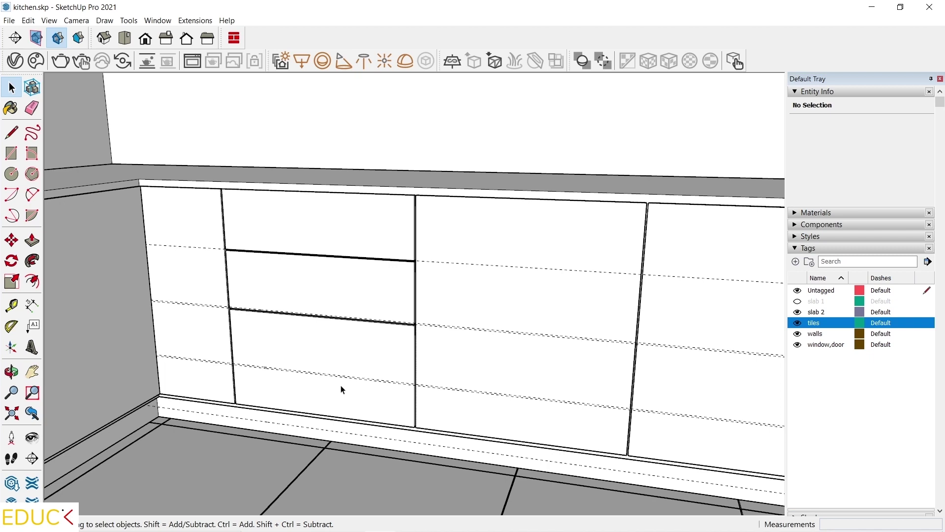
pyautogui.click(23, 22)
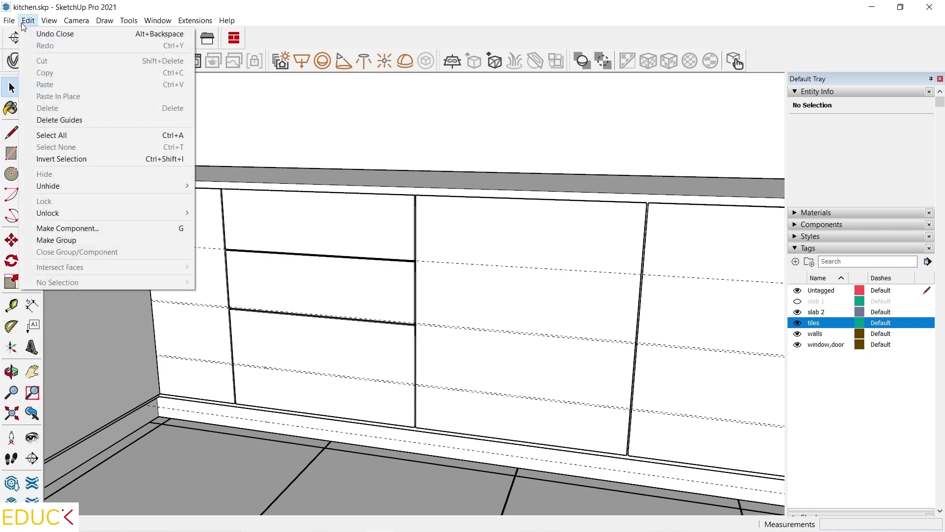
pyautogui.click(79, 124)
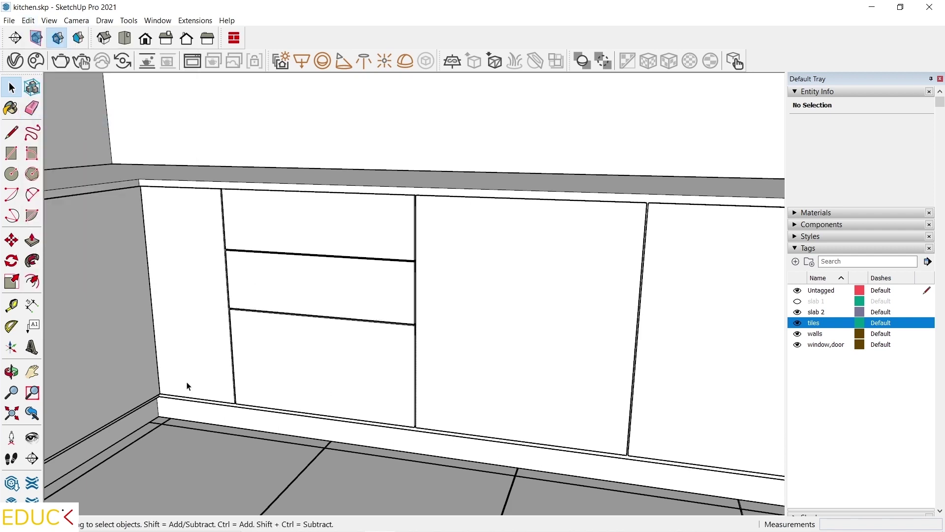
# Step: Delete the second full door beyond the drawer stack and copy the three drawer fronts 120 cm along the run into its place
pyautogui.scroll(-1, 179, 396)
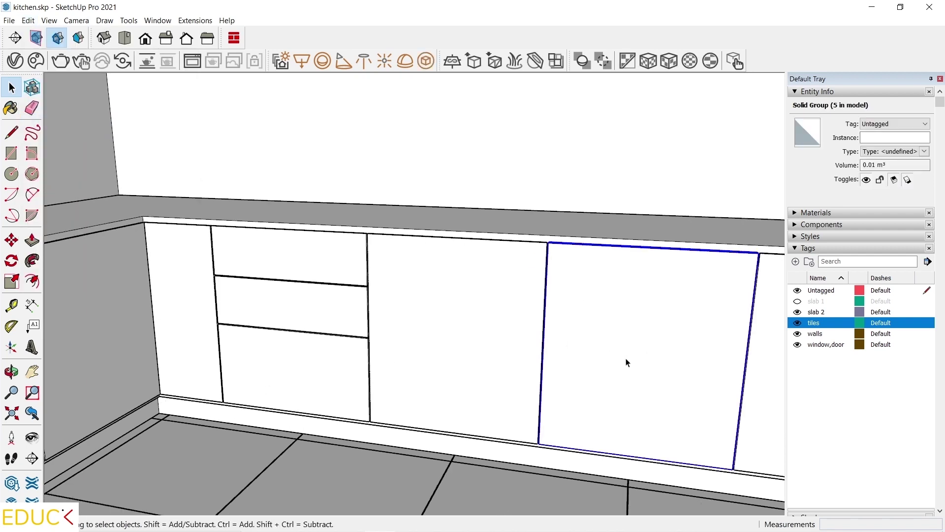
pyautogui.click(295, 382)
pyautogui.keyDown('ctrl'); pyautogui.click(296, 304); pyautogui.keyUp('ctrl')
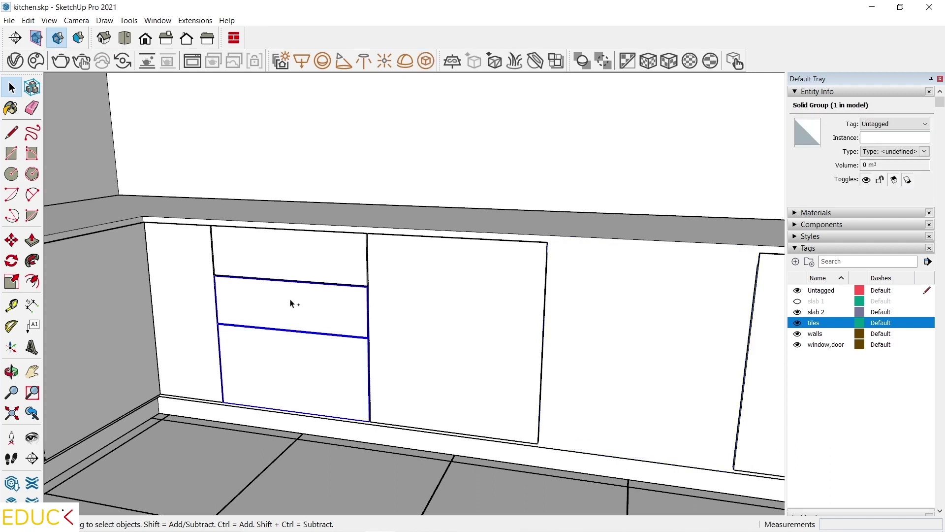
pyautogui.keyDown('ctrl'); pyautogui.click(271, 239); pyautogui.keyUp('ctrl')
pyautogui.click(11, 239)
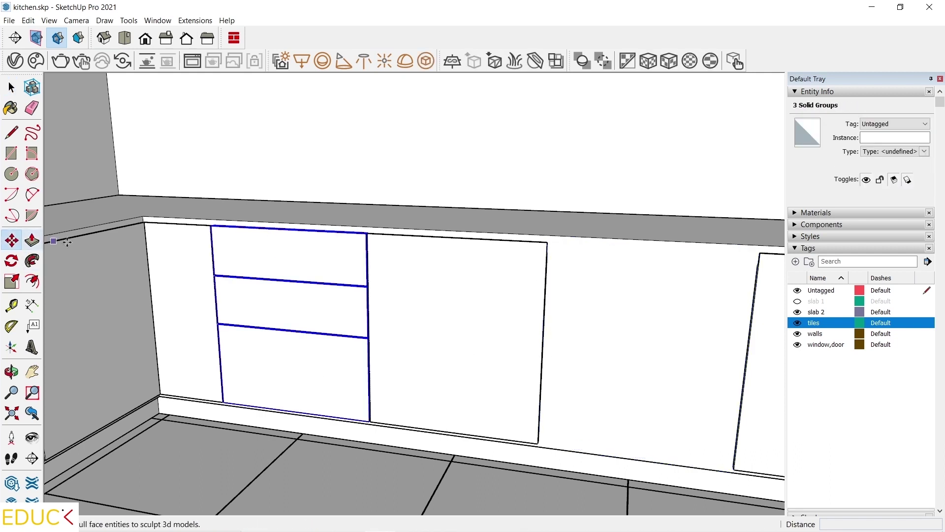
pyautogui.click(287, 293)
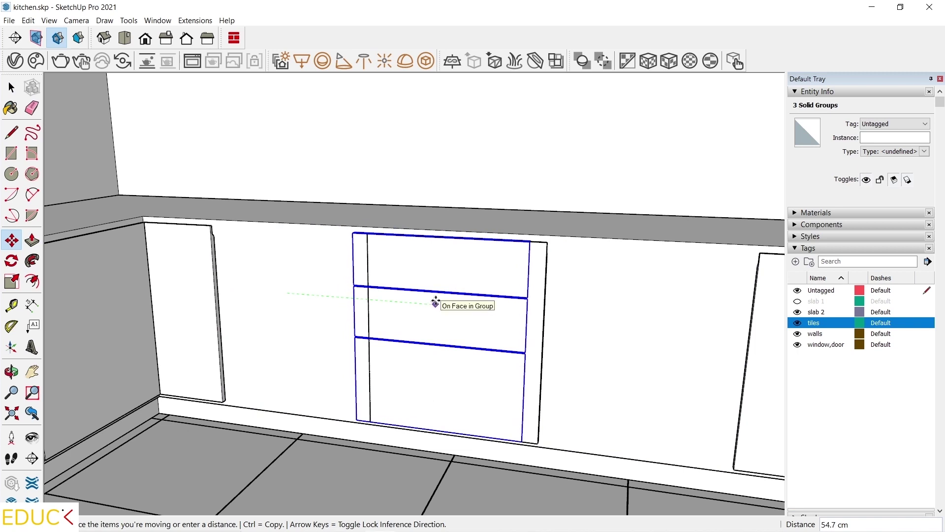
pyautogui.press('ctrl')
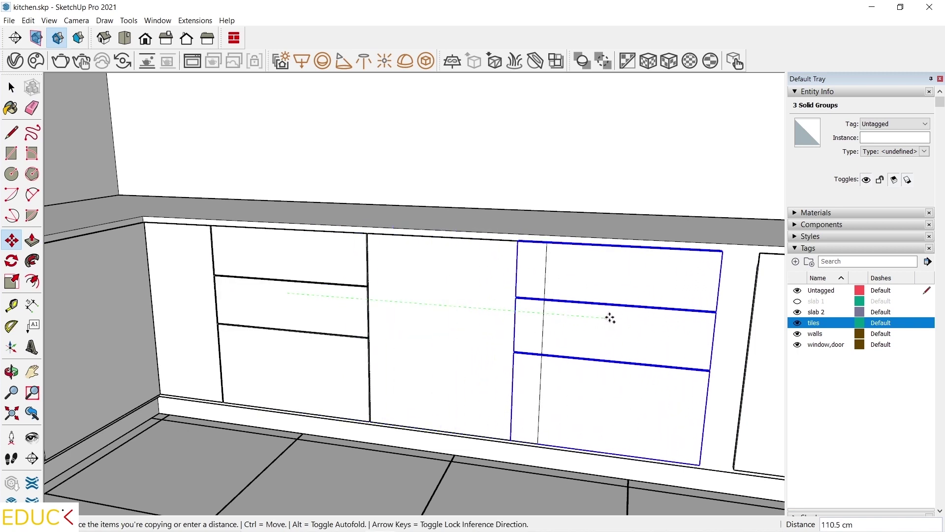
pyautogui.write('12')
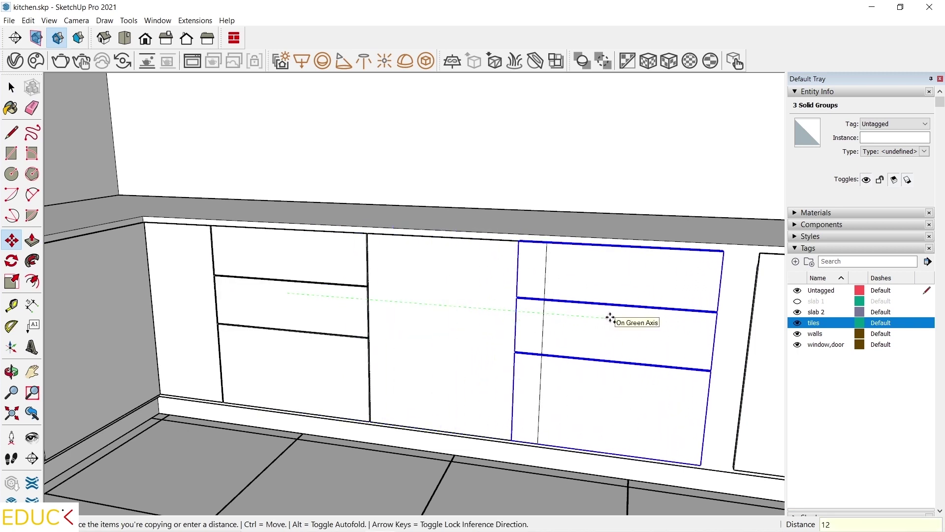
pyautogui.write('0')
pyautogui.press('Return')
pyautogui.press('space')
pyautogui.click(443, 178)
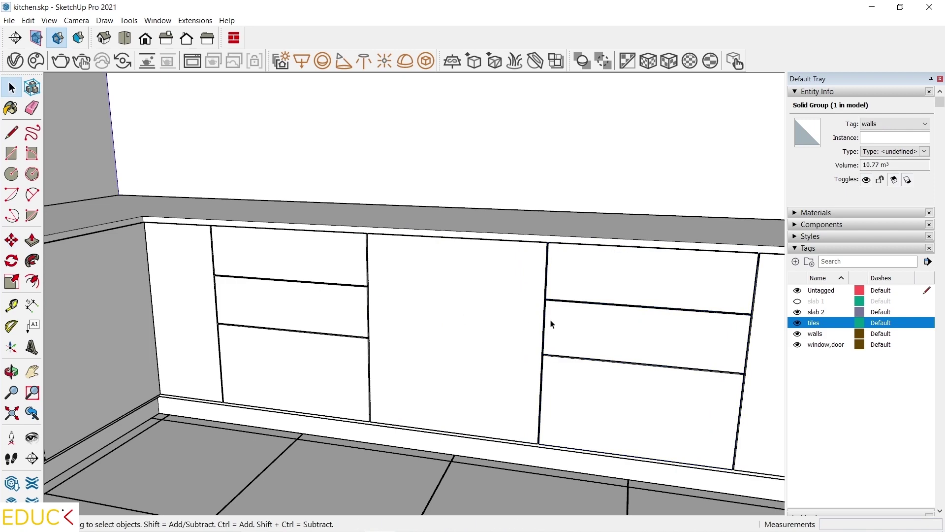
# Step: Draw a 62 by 2 cm rectangle on the end panel of the window-side cabinets, starting at its upper rear corner
pyautogui.scroll(-3, 561, 309)
pyautogui.moveTo(444, 394); pyautogui.dragTo(509, 333, button='middle')
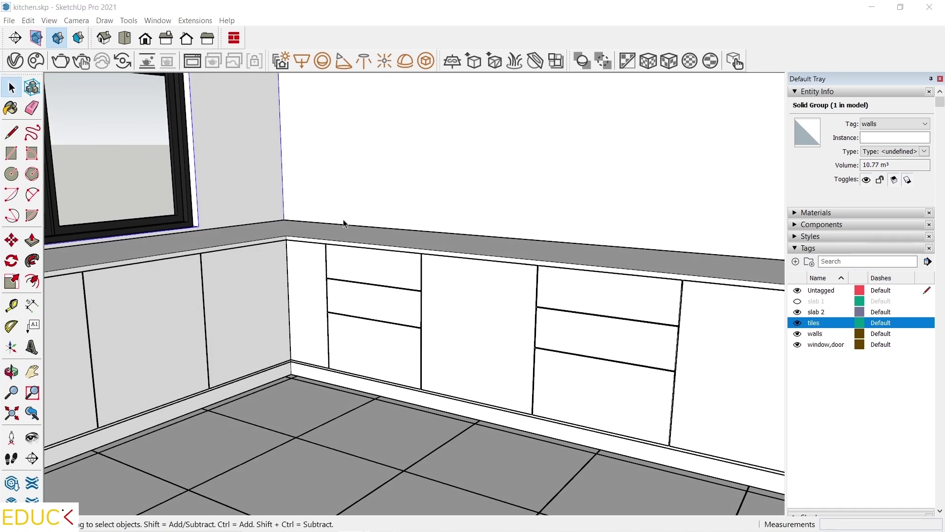
pyautogui.scroll(-2, 660, 234)
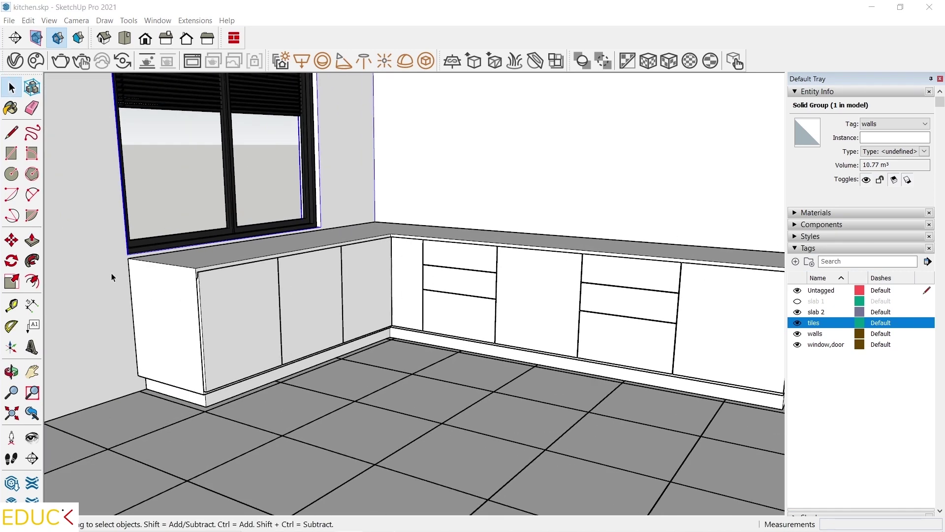
pyautogui.scroll(4, 112, 272)
pyautogui.click(12, 153)
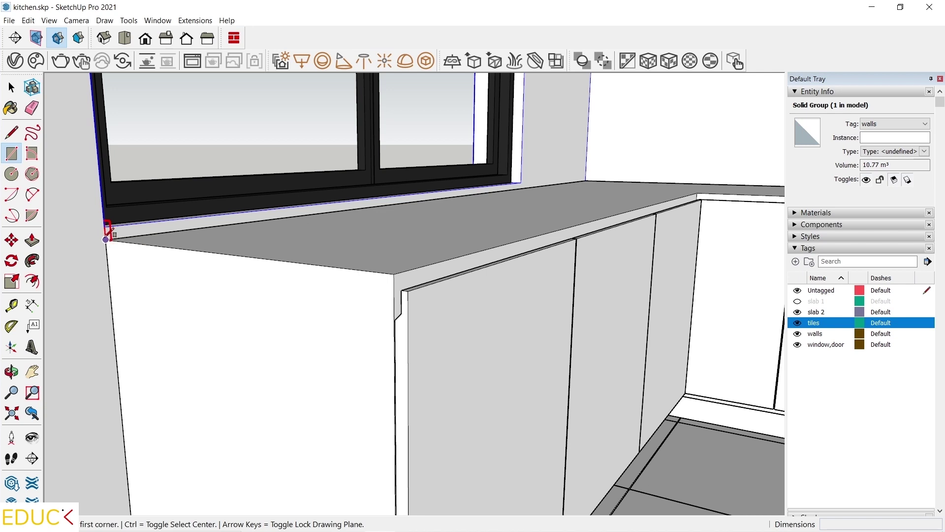
pyautogui.click(105, 239)
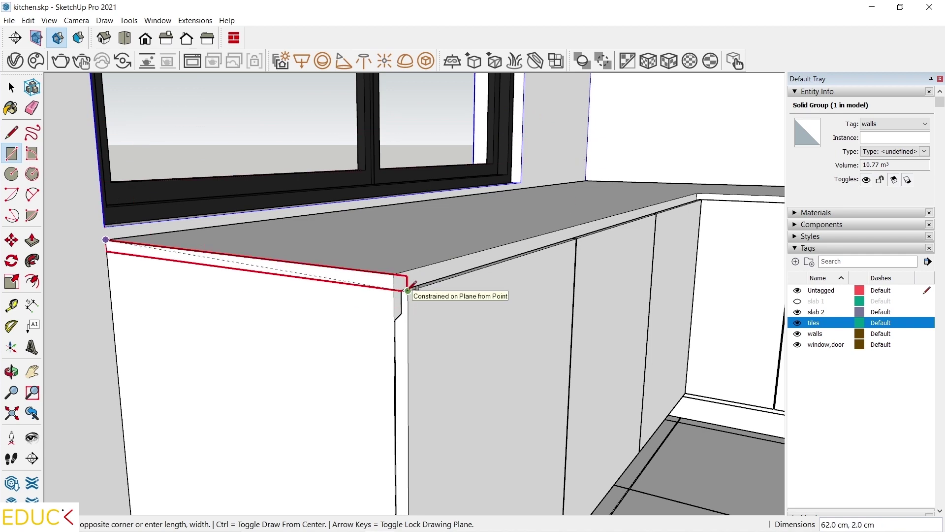
pyautogui.write('62,2')
pyautogui.press('Return')
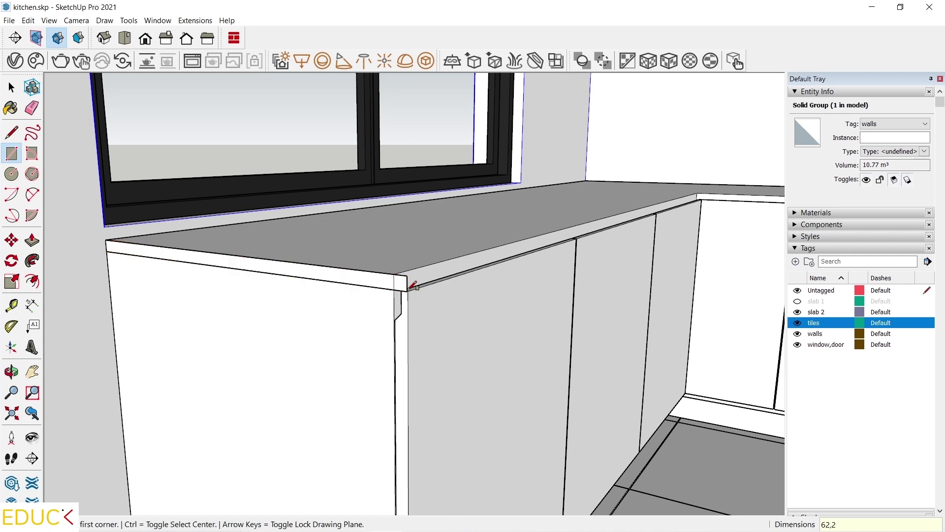
# Step: Move the whole rectangle with its edges straight up until its lower edge rests on the cabinet's top edge
pyautogui.click(11, 87)
pyautogui.scroll(2, 404, 282)
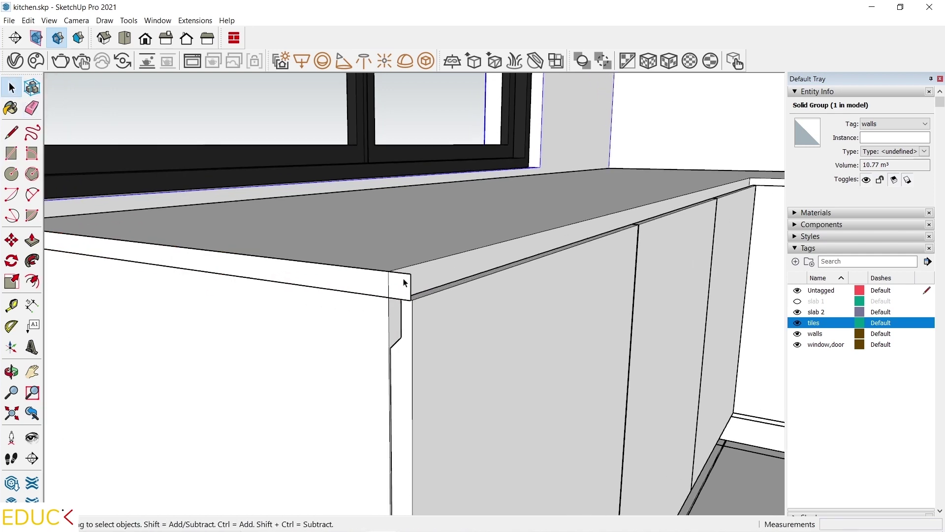
pyautogui.doubleClick(398, 291)
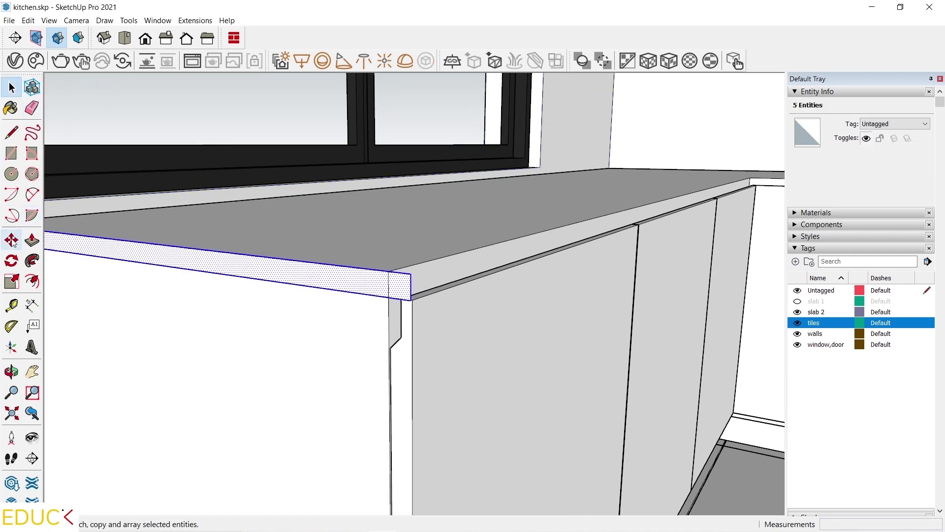
pyautogui.click(11, 240)
pyautogui.scroll(1, 296, 286)
pyautogui.click(296, 285)
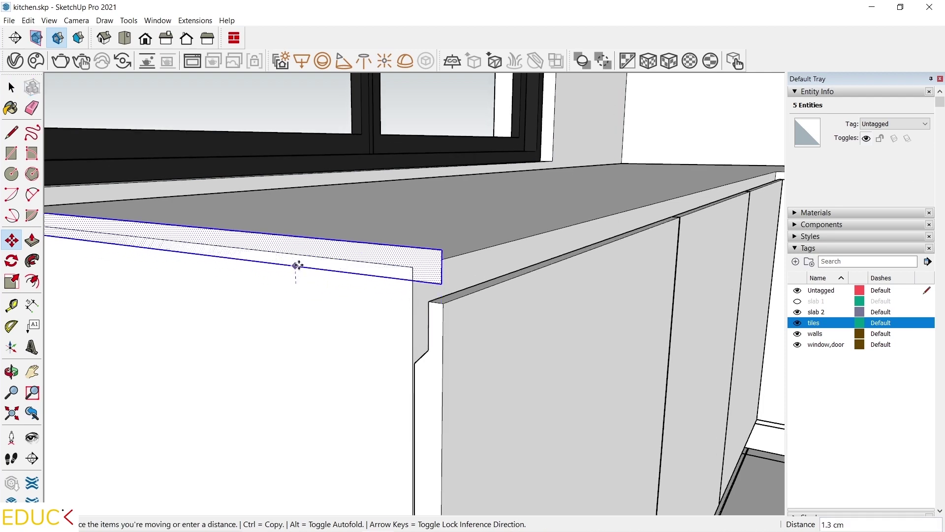
pyautogui.click(301, 254)
# Step: Draw a tangent two-point arc with 2 cm radius from the rectangle's lower front corner to its upper edge
pyautogui.scroll(-3, 620, 331)
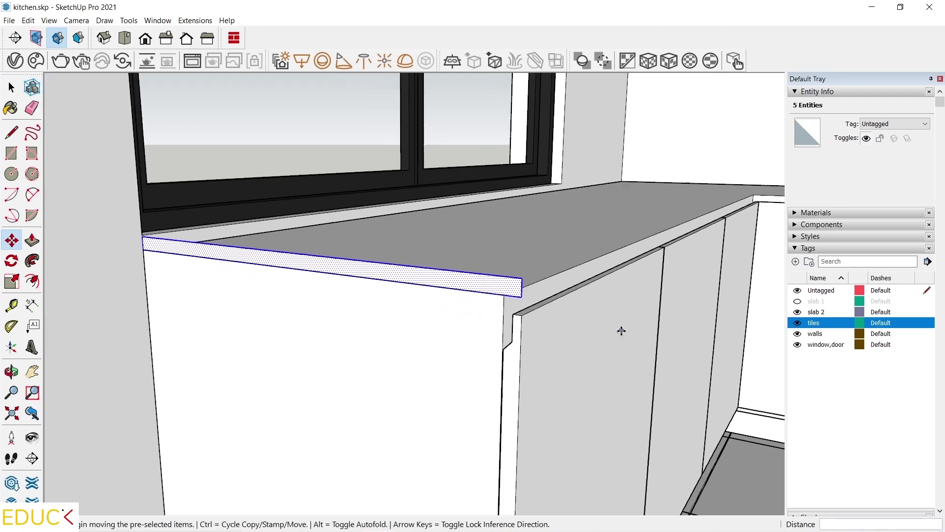
pyautogui.scroll(1, 517, 303)
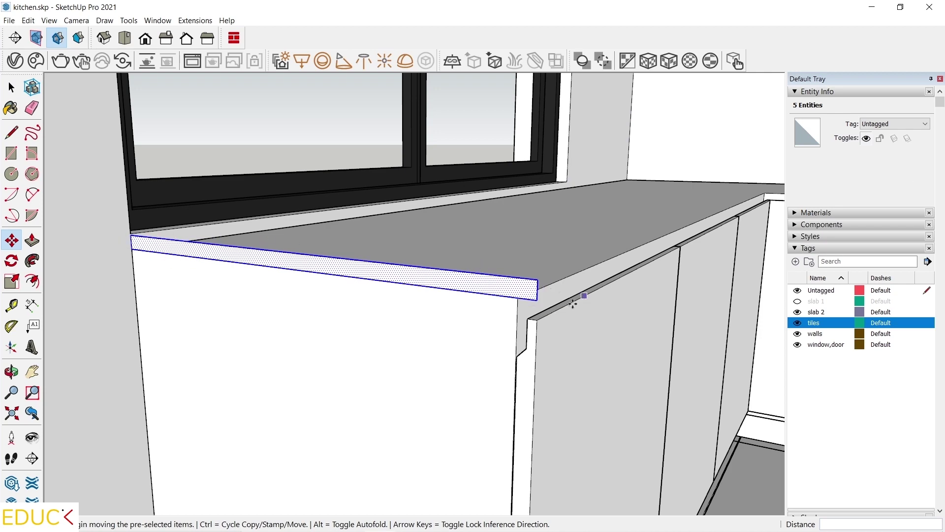
pyautogui.scroll(5, 534, 305)
pyautogui.scroll(1, 516, 269)
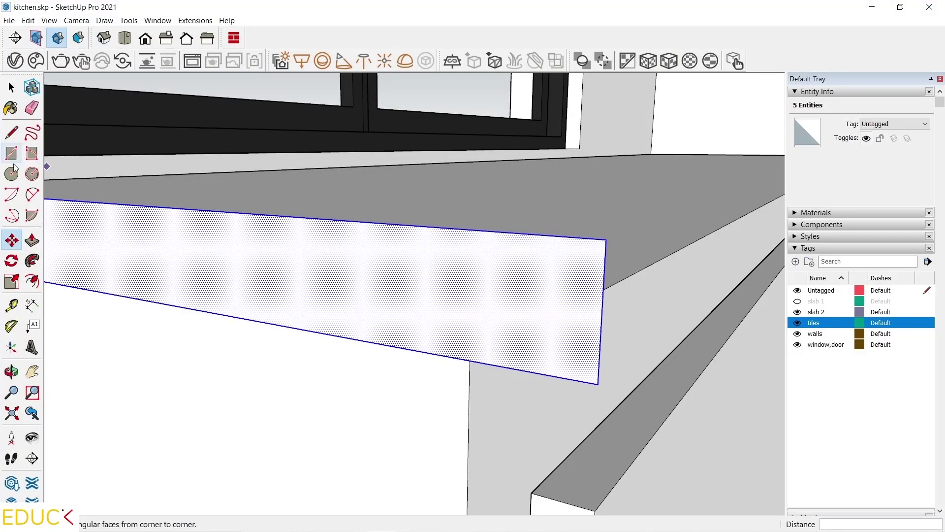
pyautogui.click(32, 193)
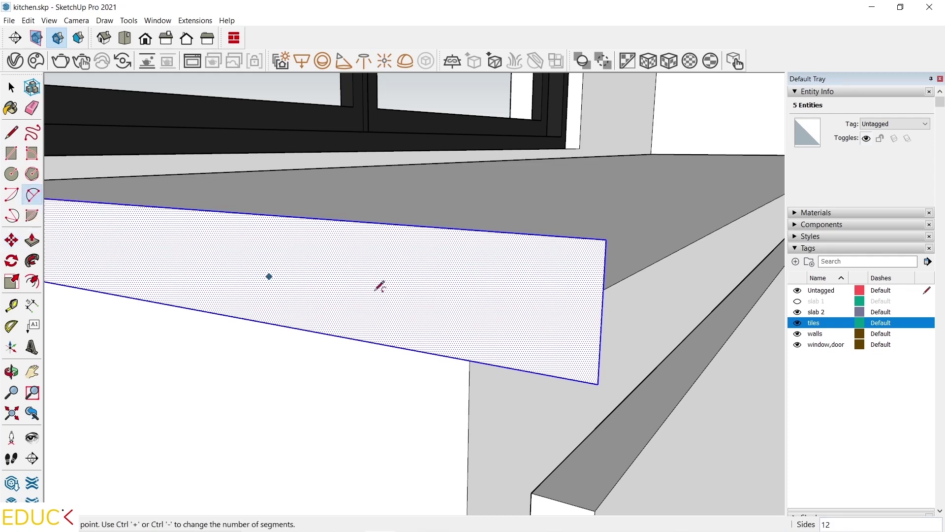
pyautogui.click(597, 384)
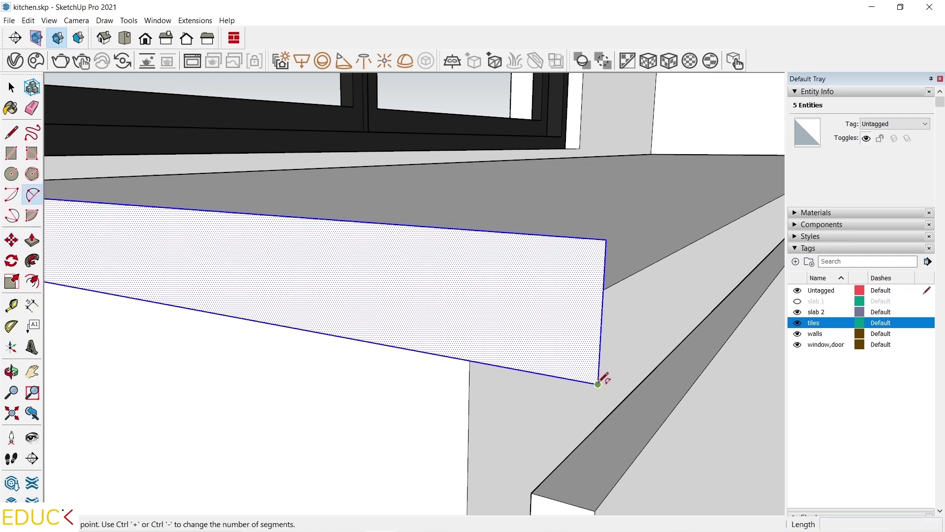
pyautogui.click(472, 229)
pyautogui.scroll(3, 562, 266)
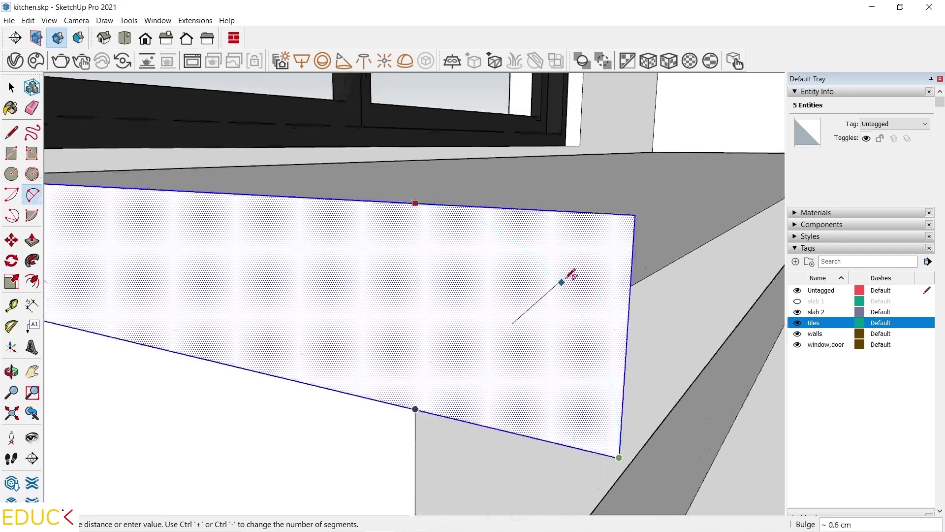
pyautogui.click(565, 274)
pyautogui.press('space')
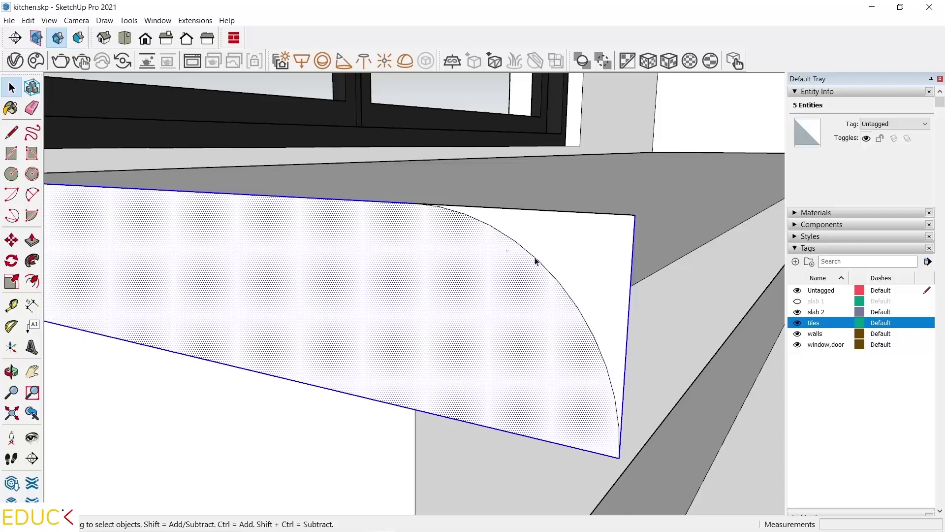
# Step: Set the arc's number of segments to 20
pyautogui.click(535, 261)
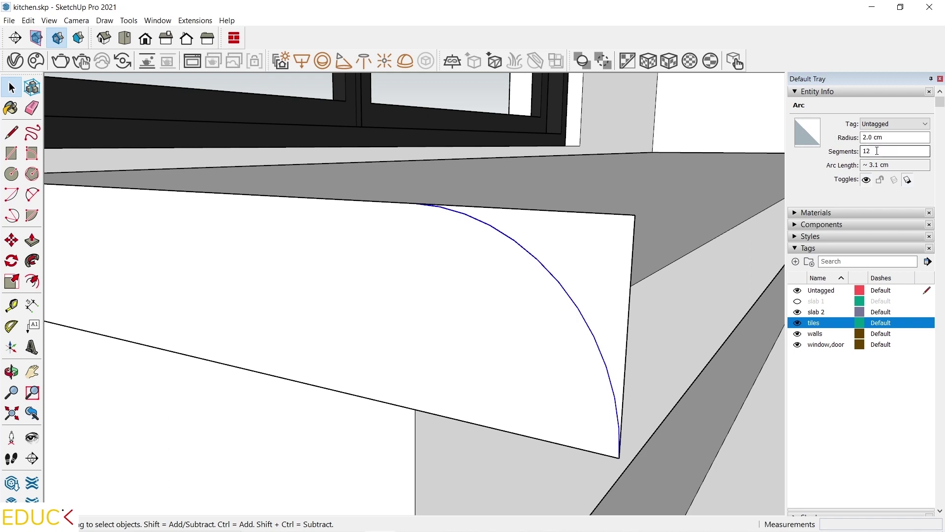
pyautogui.doubleClick(863, 151)
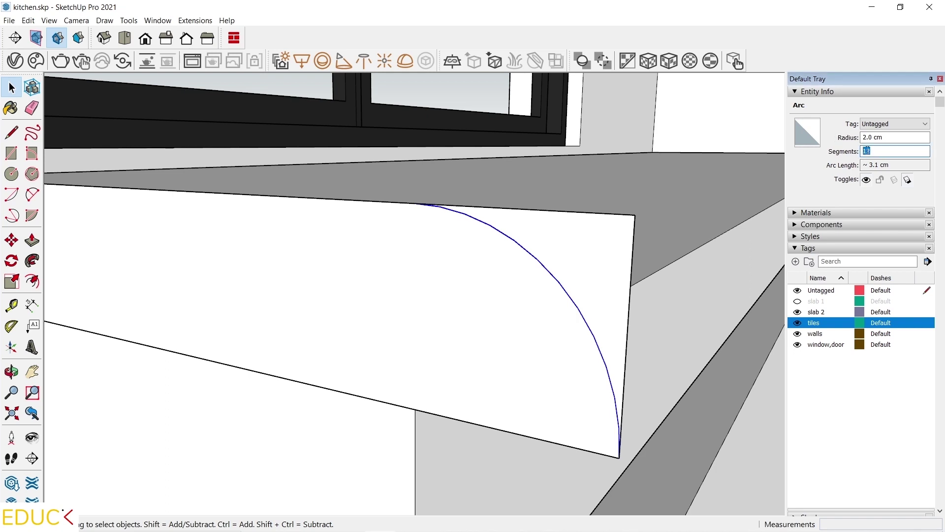
pyautogui.press('Return')
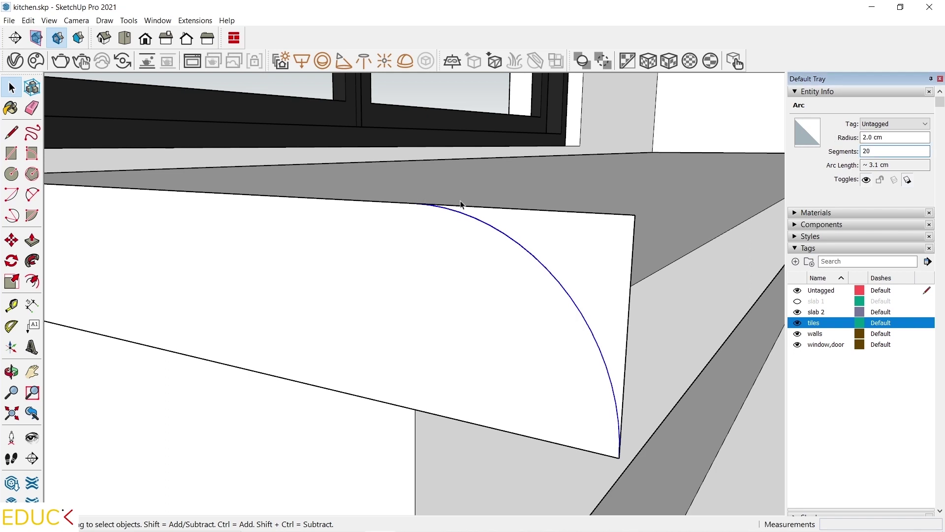
# Step: Delete the corner face outside the arc and its two leftover straight edges to leave a rounded worktop profile
pyautogui.click(614, 232)
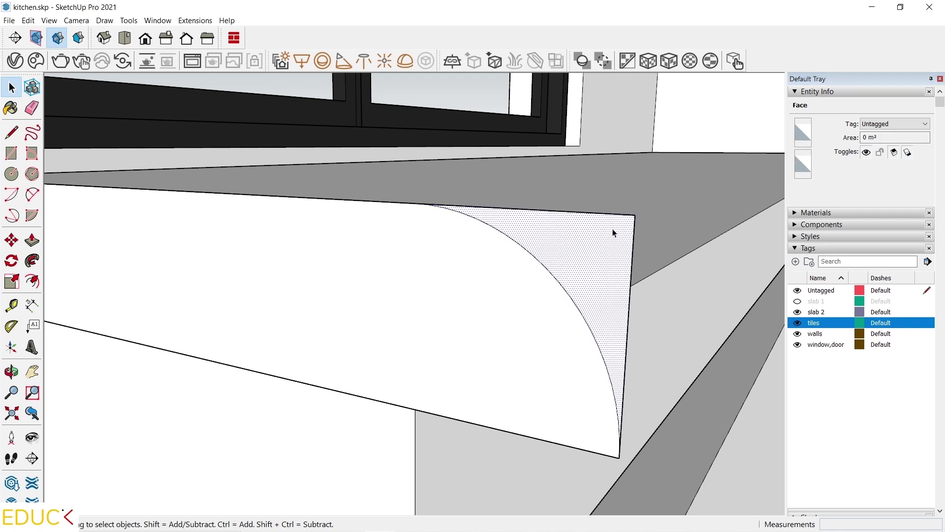
pyautogui.press('Delete')
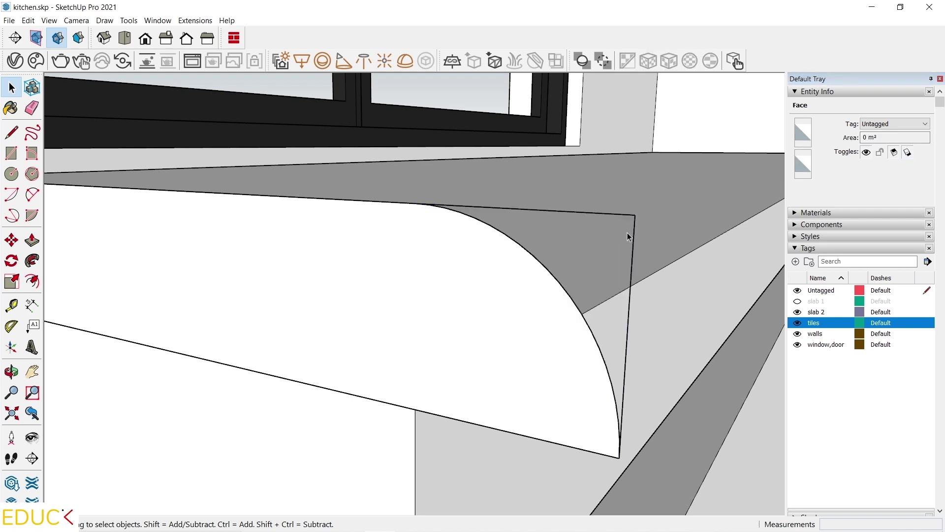
pyautogui.click(634, 236)
pyautogui.press('Delete')
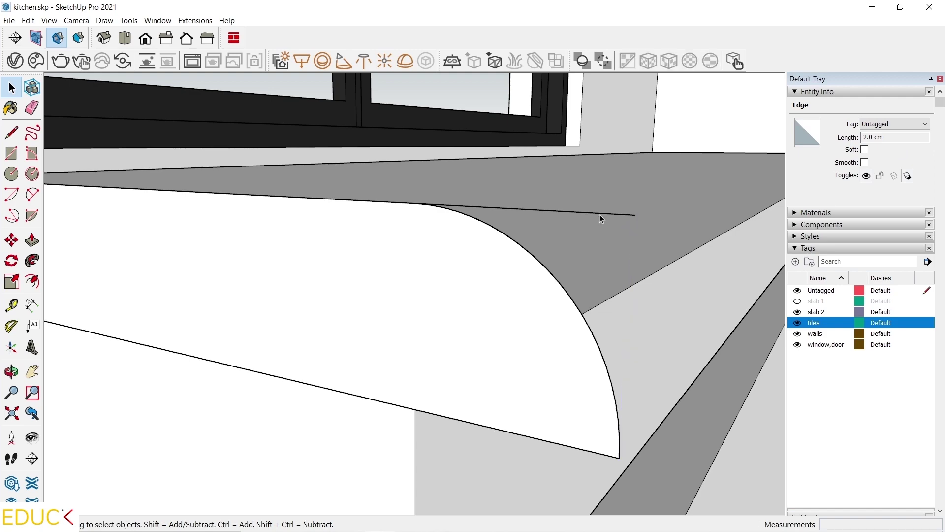
pyautogui.moveTo(600, 214); pyautogui.dragTo(438, 321, button='middle')
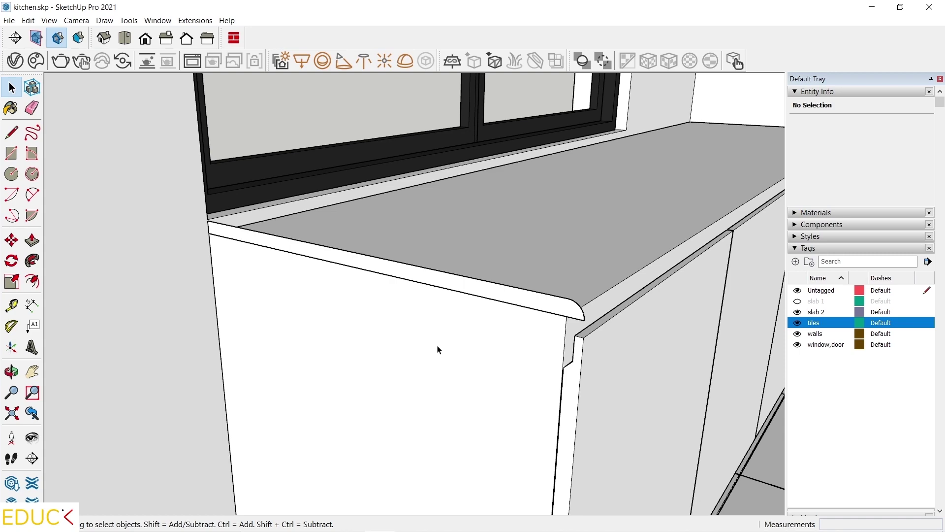
# Step: Draw an L-shaped line path on the cabinet top along both walls, from the profile's lower rear corner through the wall corner to the far end
pyautogui.moveTo(438, 349); pyautogui.dragTo(307, 336, button='middle')
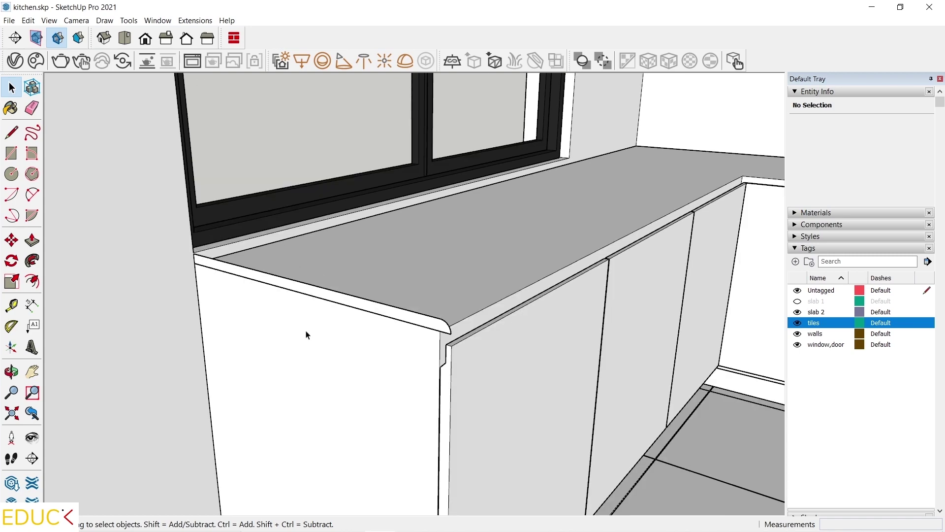
pyautogui.moveTo(264, 311); pyautogui.dragTo(208, 309, button='middle')
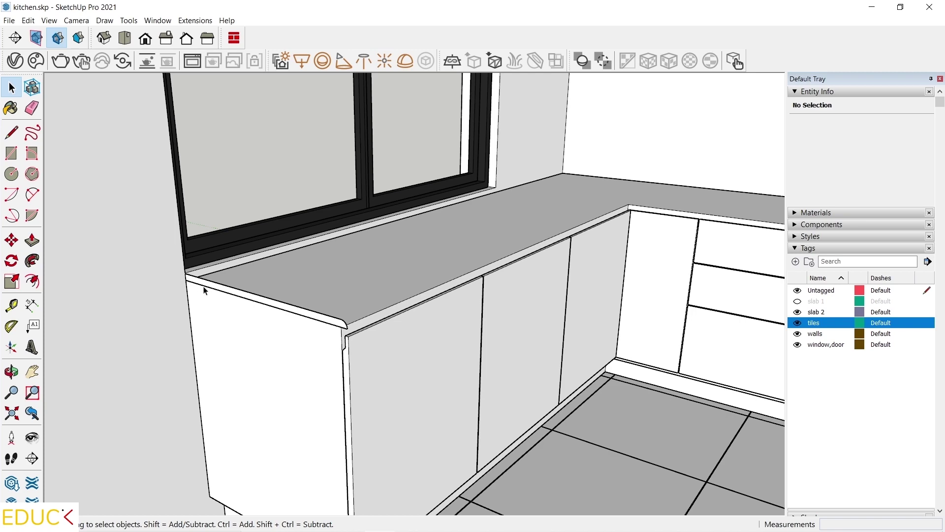
pyautogui.click(12, 133)
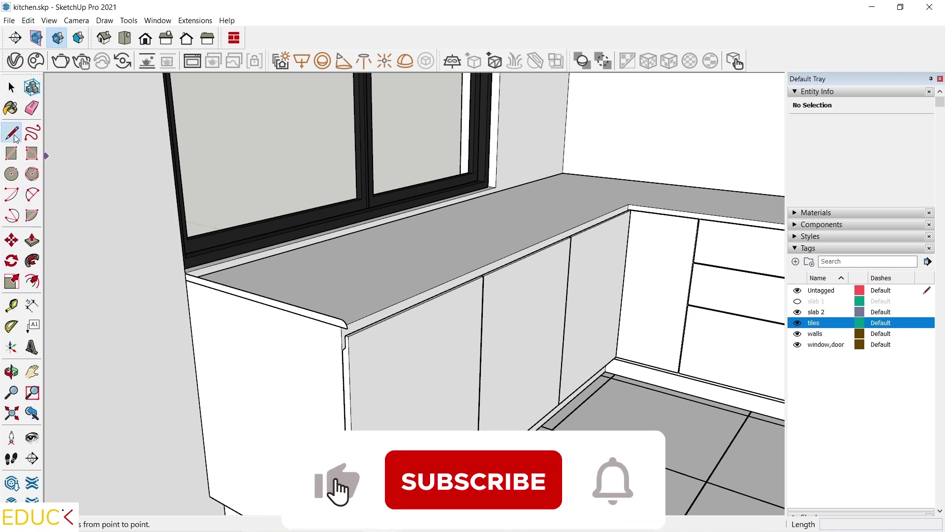
pyautogui.scroll(8, 212, 275)
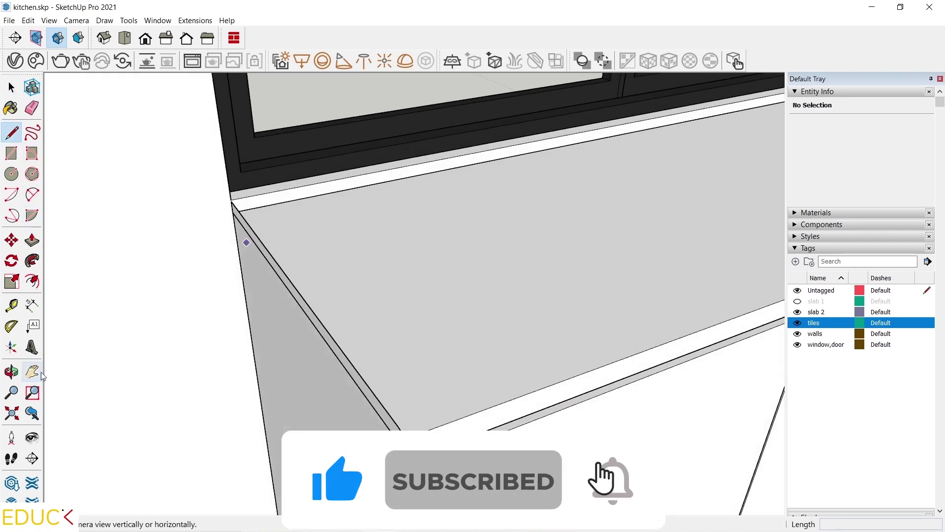
pyautogui.scroll(-5, 254, 229)
pyautogui.click(307, 163)
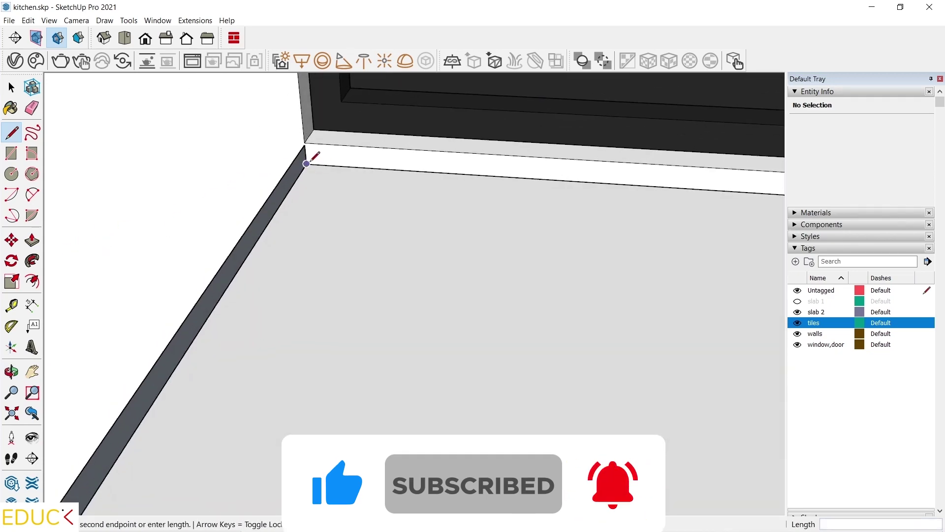
pyautogui.scroll(-5, 80, 287)
pyautogui.moveTo(197, 329); pyautogui.dragTo(487, 301, button='middle')
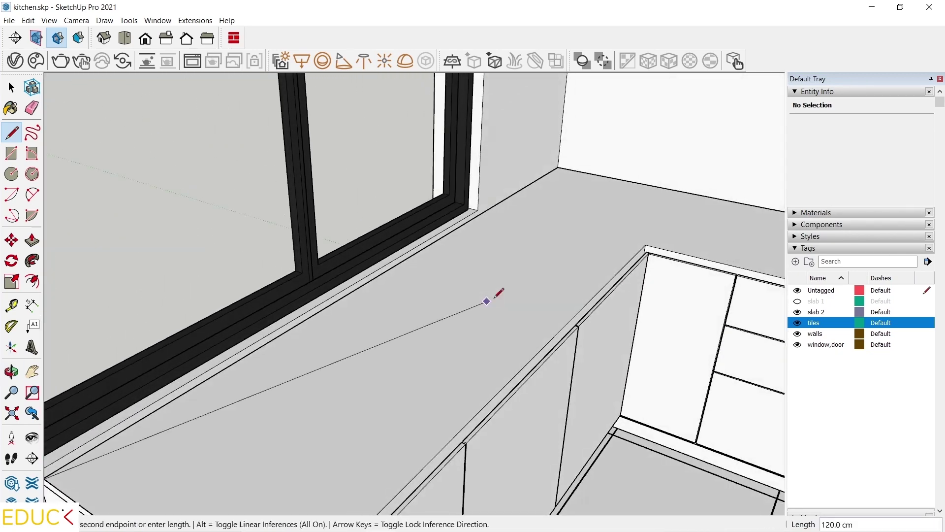
pyautogui.click(559, 167)
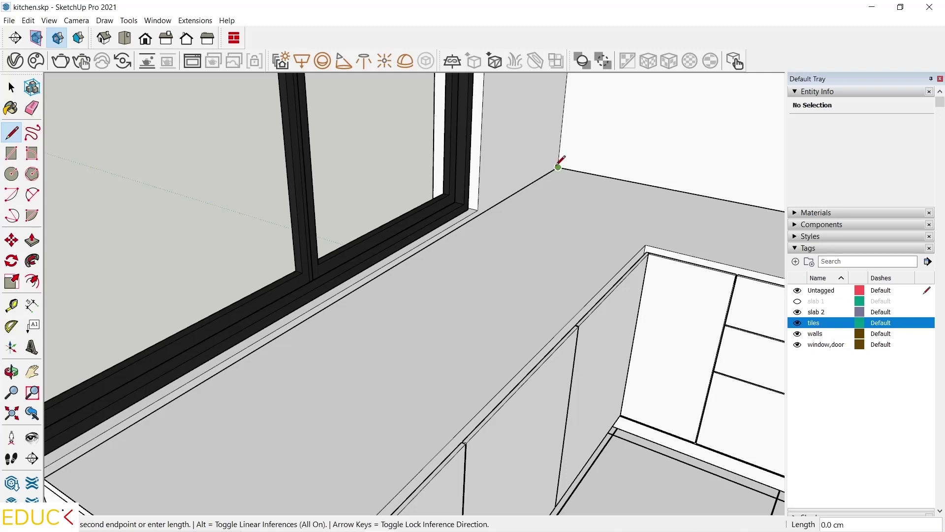
pyautogui.scroll(-6, 302, 321)
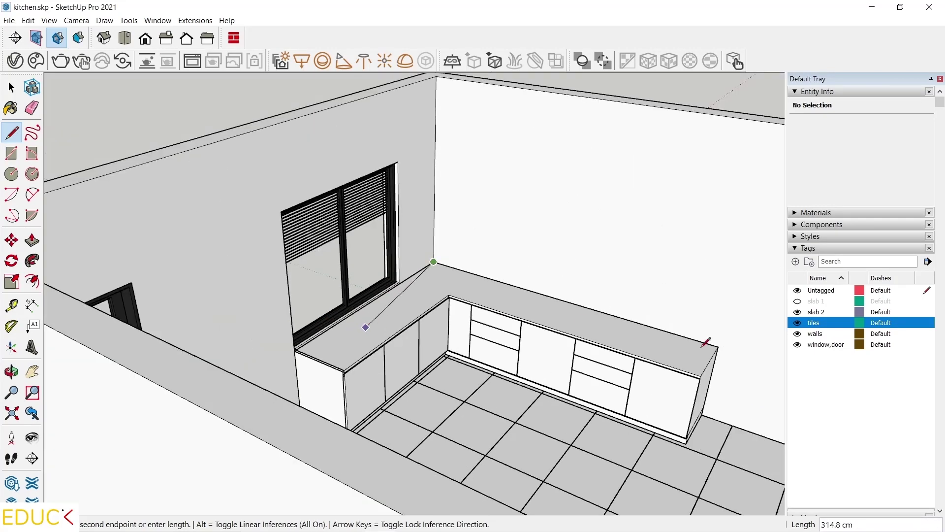
pyautogui.scroll(4, 706, 341)
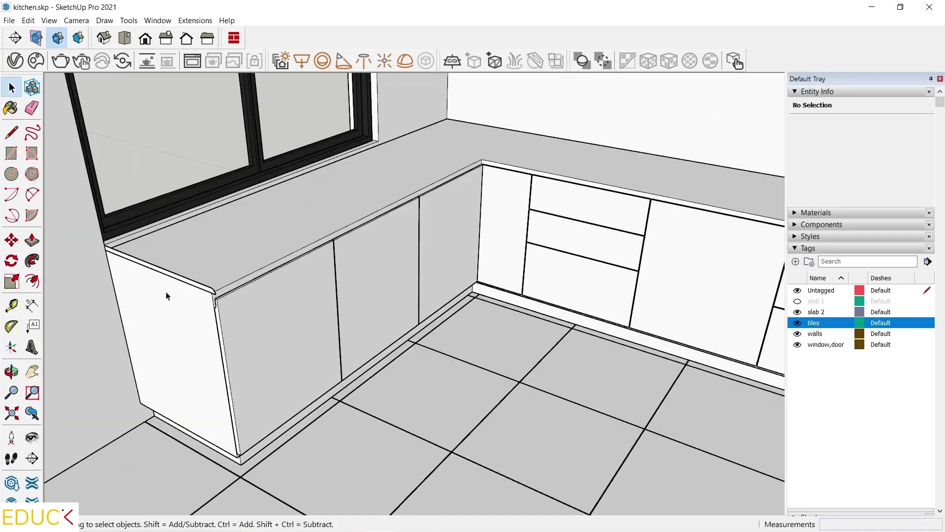
# Step: Sweep the rounded worktop profile with Follow Me along the wall-side path, around the corner to the far end of the cabinets
pyautogui.scroll(6, 165, 281)
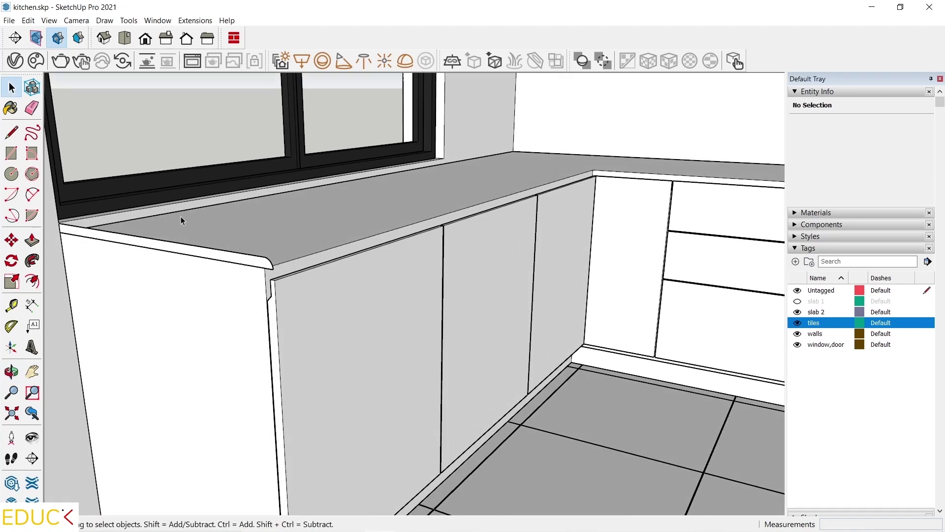
pyautogui.click(32, 260)
pyautogui.click(94, 233)
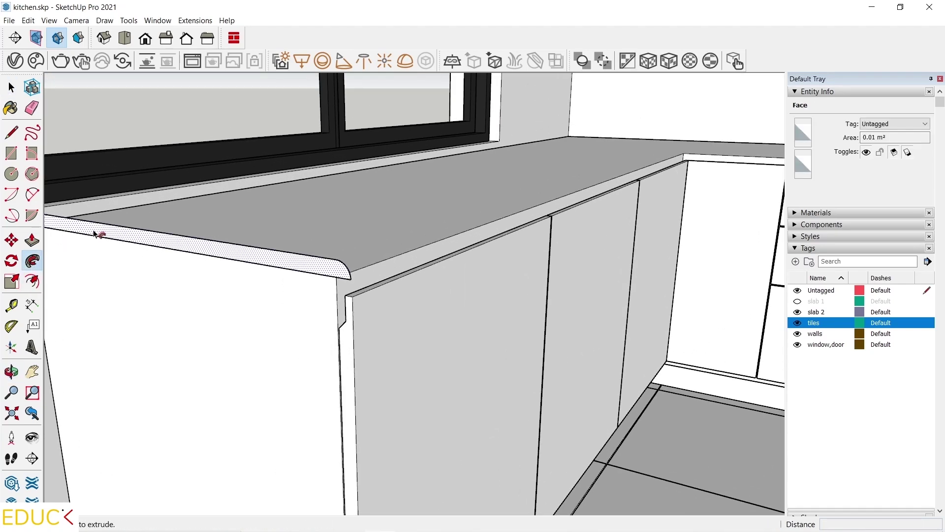
pyautogui.click(94, 231)
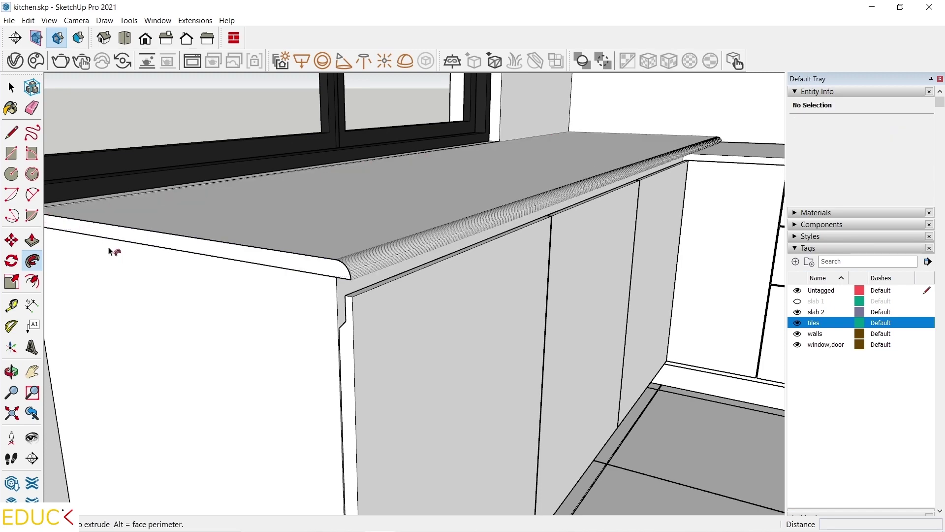
pyautogui.moveTo(111, 249); pyautogui.dragTo(64, 399, button='middle')
pyautogui.scroll(-3, 110, 145)
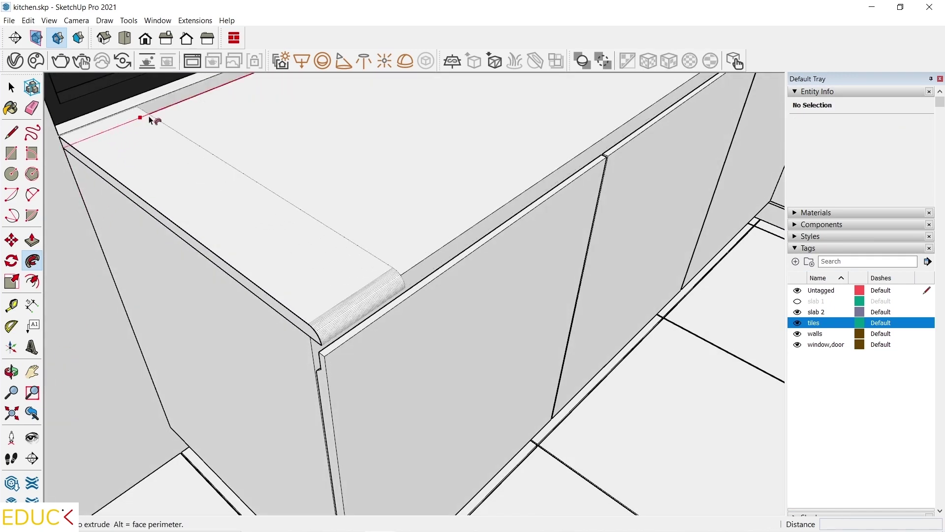
pyautogui.moveTo(150, 117); pyautogui.dragTo(130, 161, button='middle')
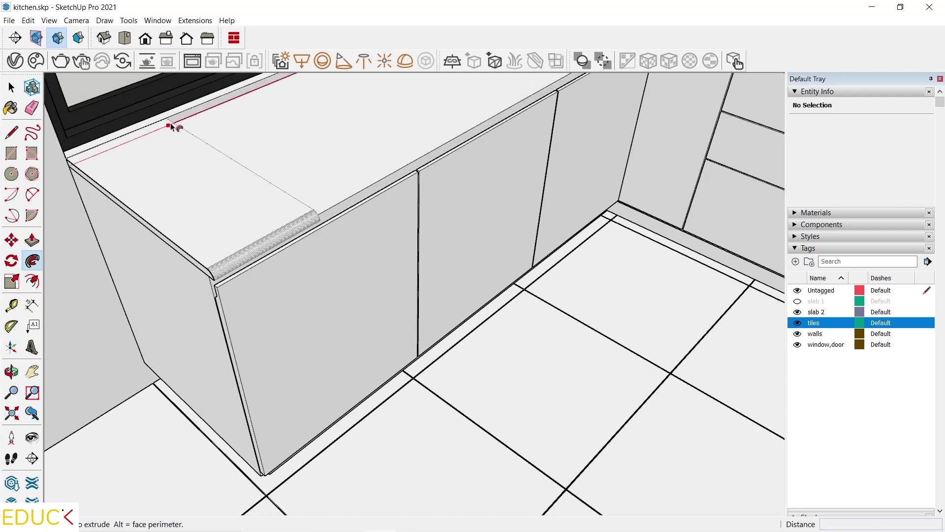
pyautogui.scroll(3, 197, 118)
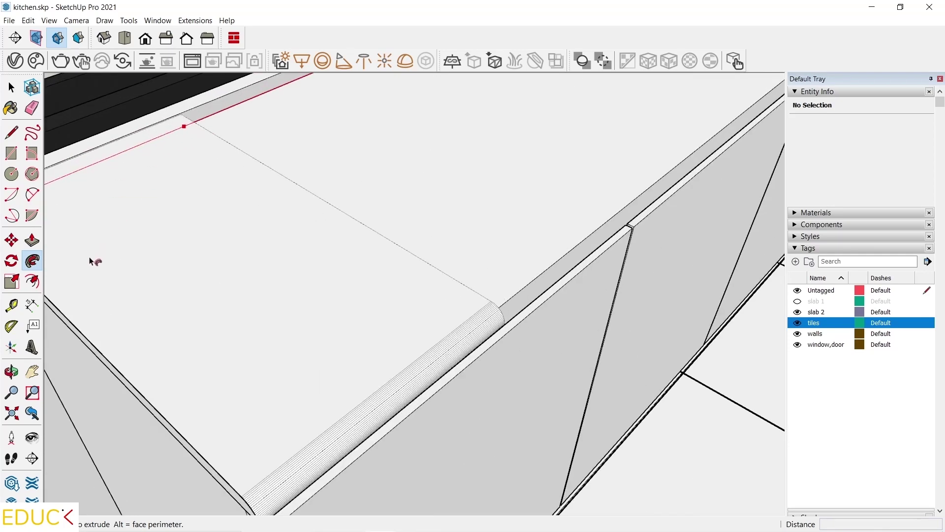
pyautogui.scroll(-5, 95, 296)
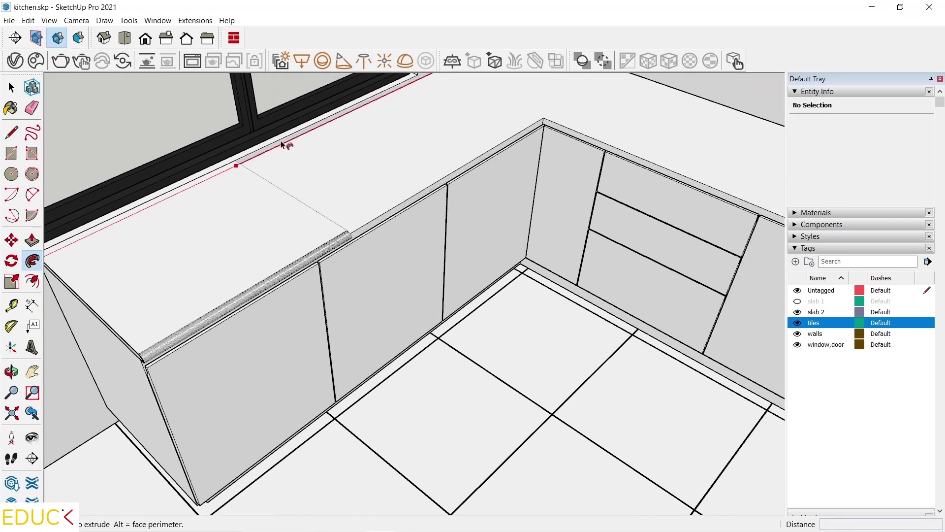
pyautogui.moveTo(320, 133); pyautogui.dragTo(333, 192, button='middle')
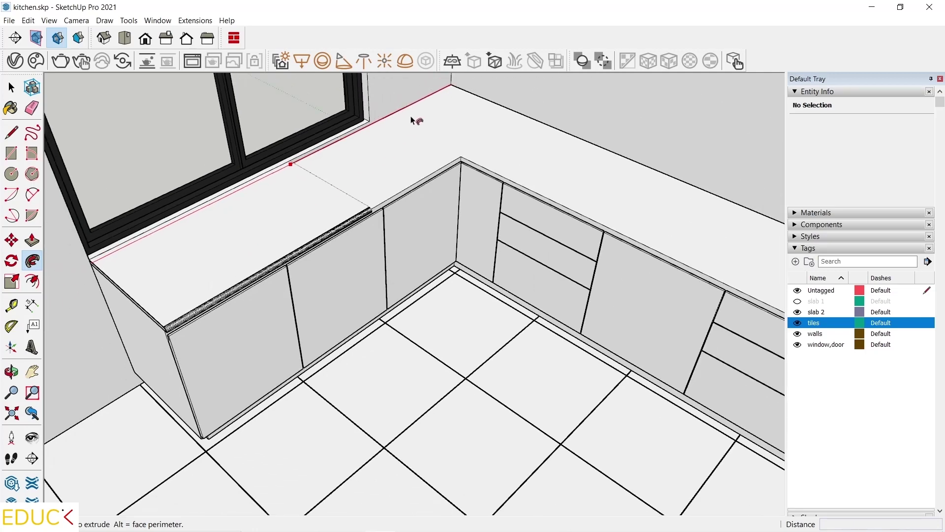
pyautogui.scroll(3, 434, 99)
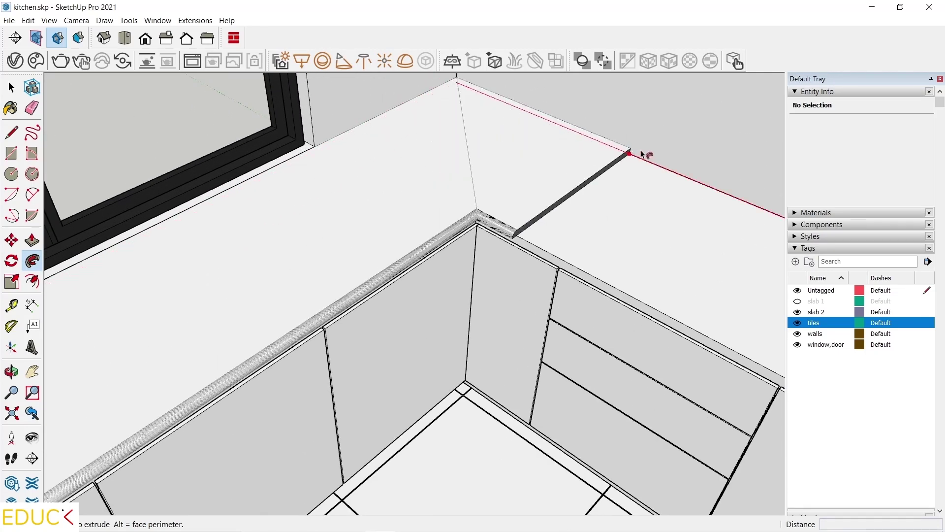
pyautogui.scroll(-3, 502, 163)
pyautogui.scroll(-2, 432, 159)
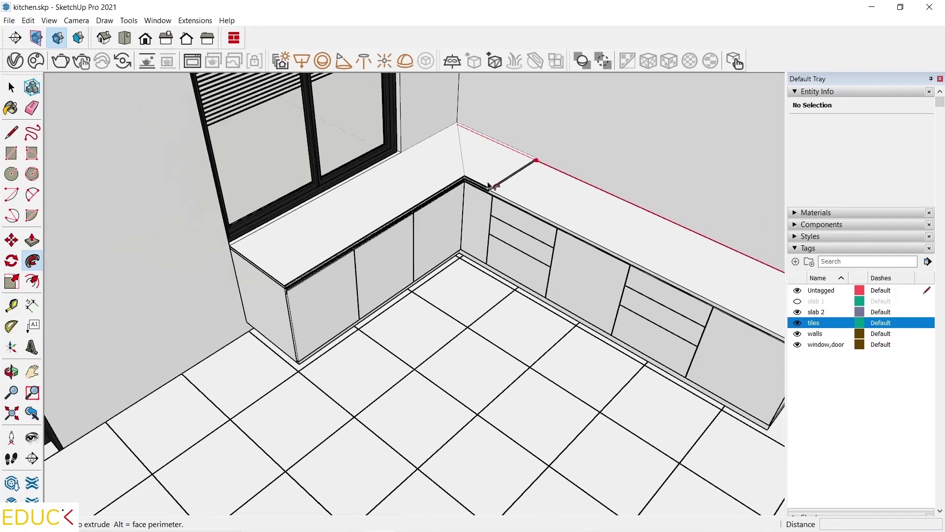
pyautogui.scroll(4, 746, 263)
pyautogui.scroll(-3, 324, 185)
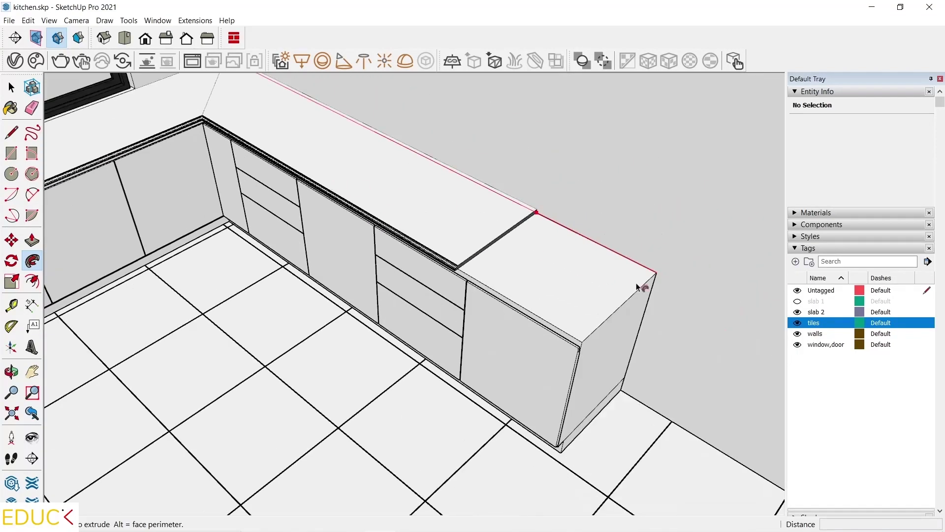
pyautogui.scroll(5, 650, 286)
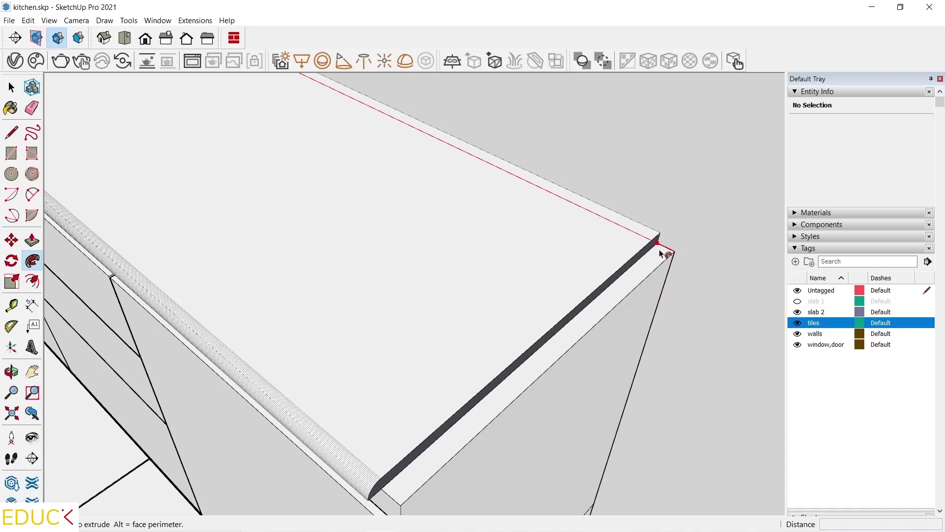
pyautogui.click(676, 253)
pyautogui.scroll(-2, 662, 177)
pyautogui.scroll(-1, 660, 177)
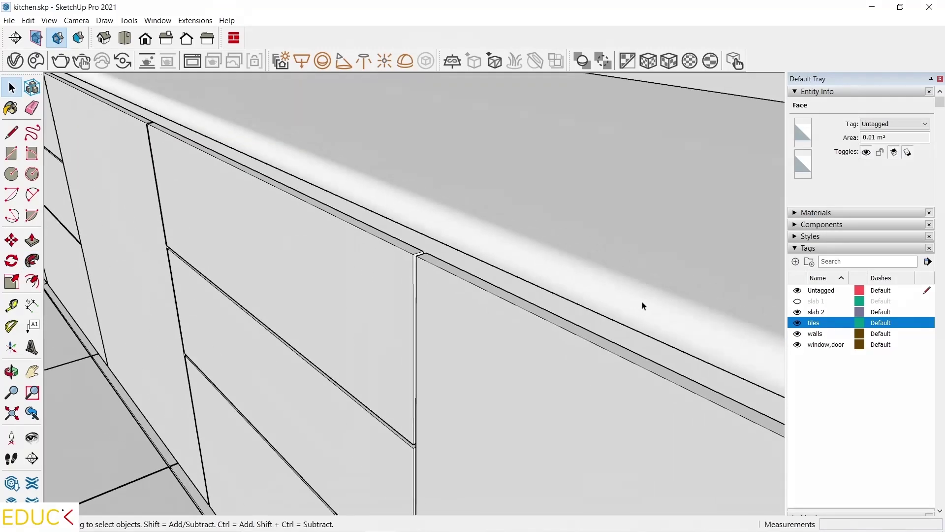
# Step: Push/Pull the worktop's end face beside the window outward by 2 cm so it overhangs the cabinet side
pyautogui.scroll(-5, 652, 283)
pyautogui.moveTo(648, 279); pyautogui.dragTo(696, 211, button='middle')
pyautogui.scroll(-2, 696, 212)
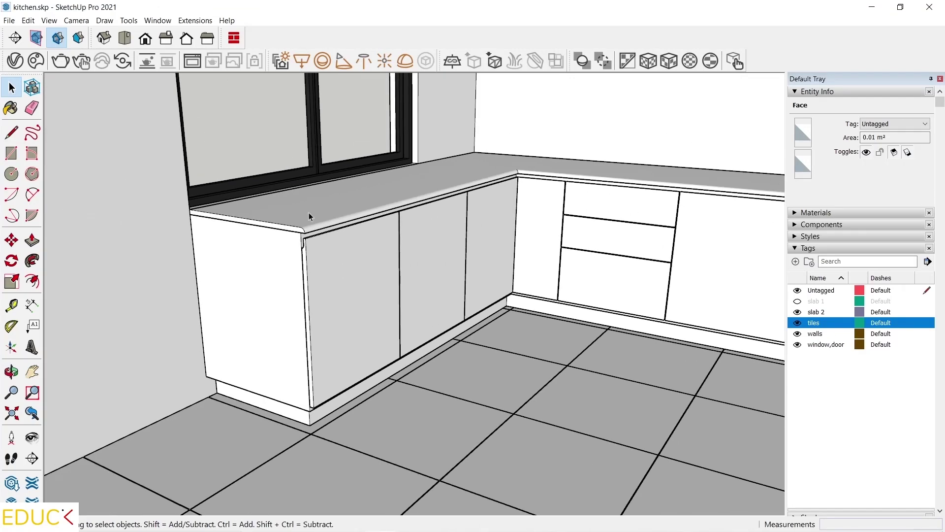
pyautogui.scroll(5, 232, 226)
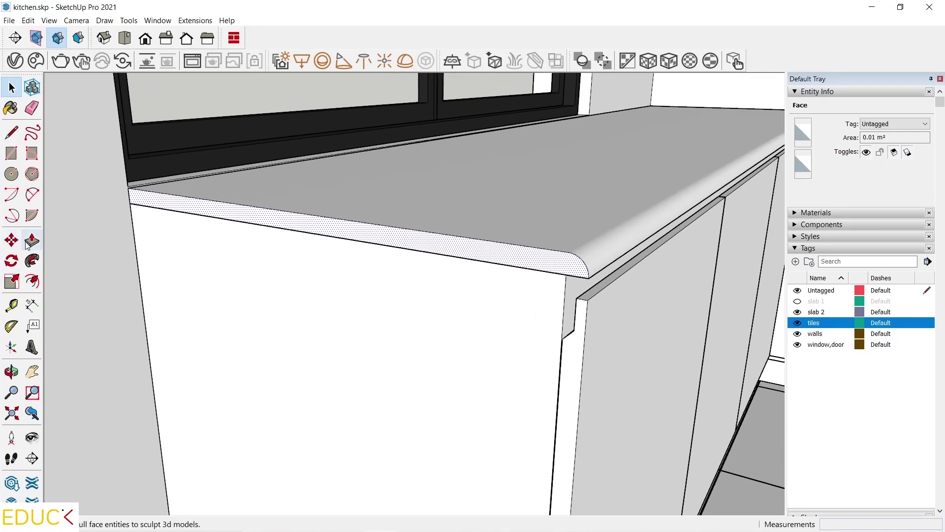
pyautogui.click(32, 240)
pyautogui.scroll(1, 146, 207)
pyautogui.click(157, 202)
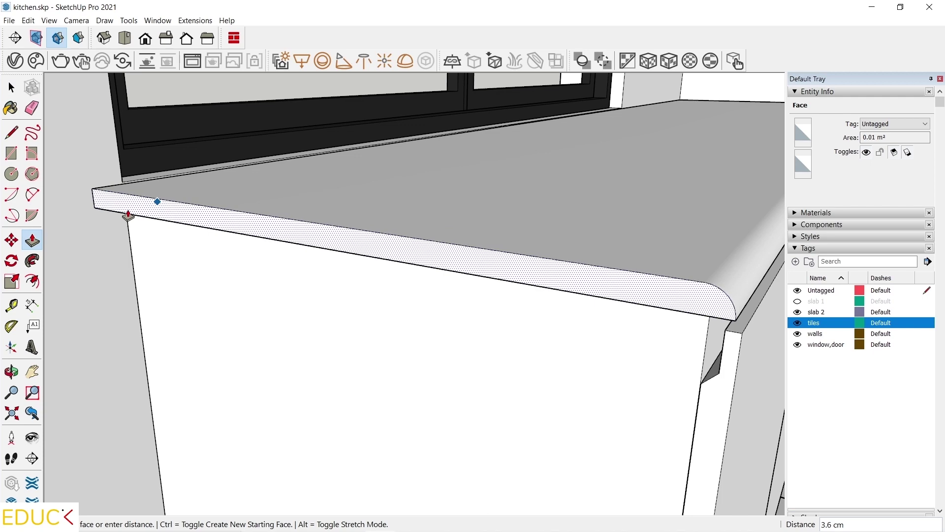
pyautogui.write('2')
pyautogui.press('Return')
pyautogui.press('space')
# Step: Make the entire worktop, with all its connected faces and edges, into a group
pyautogui.scroll(-4, 170, 304)
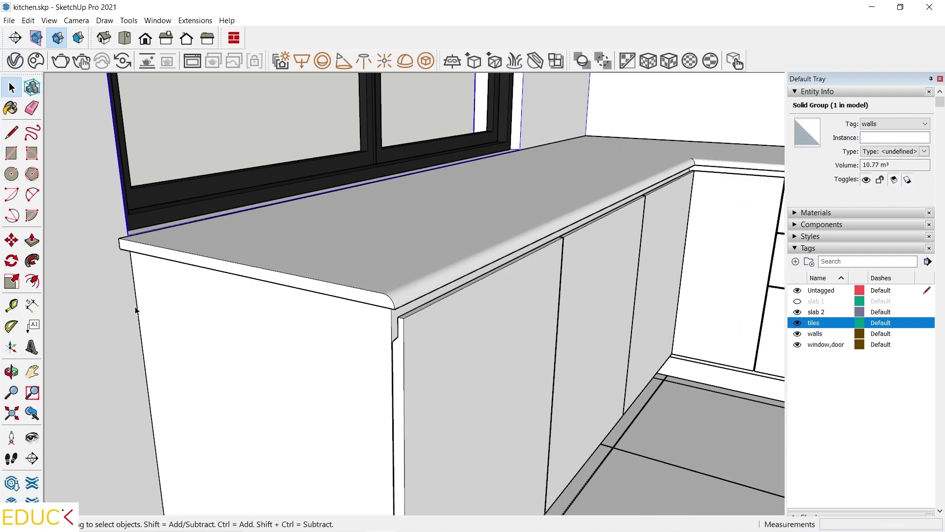
pyautogui.moveTo(352, 272); pyautogui.dragTo(386, 285, button='middle')
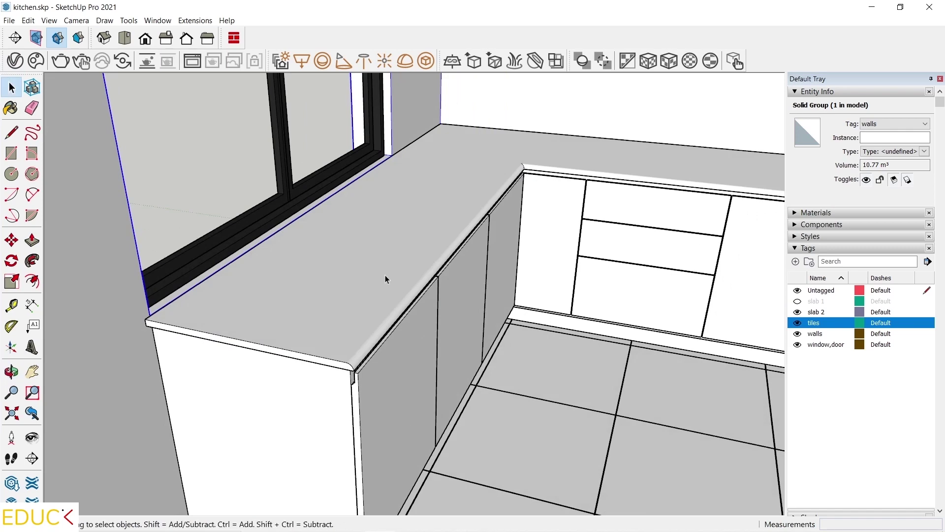
pyautogui.tripleClick(357, 254)
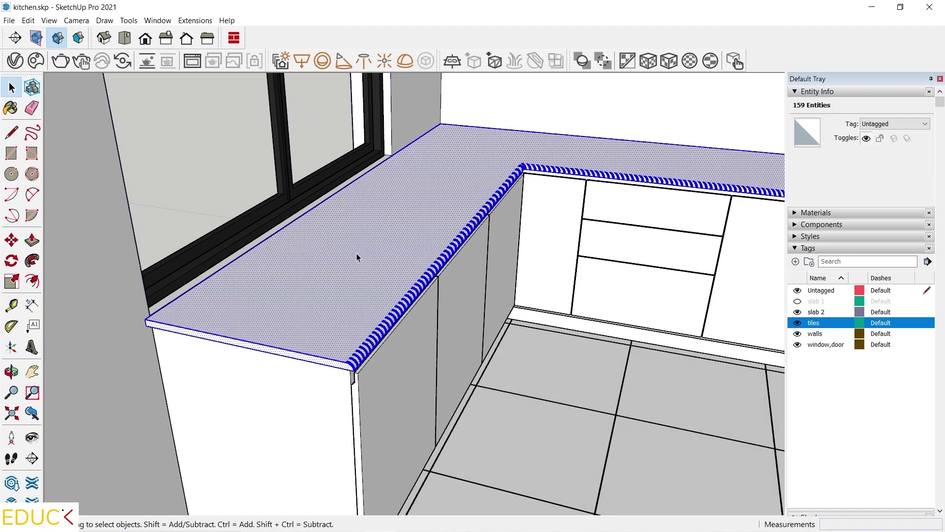
pyautogui.rightClick(357, 254)
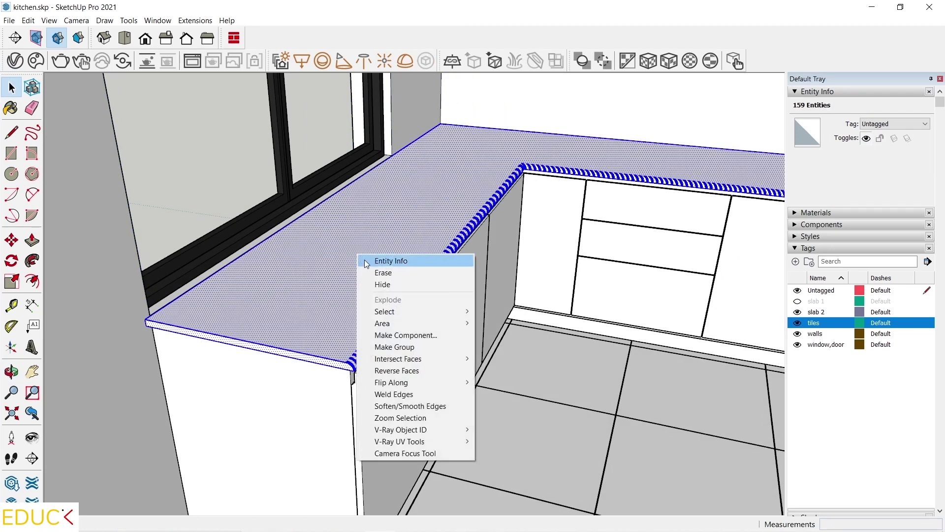
pyautogui.click(394, 347)
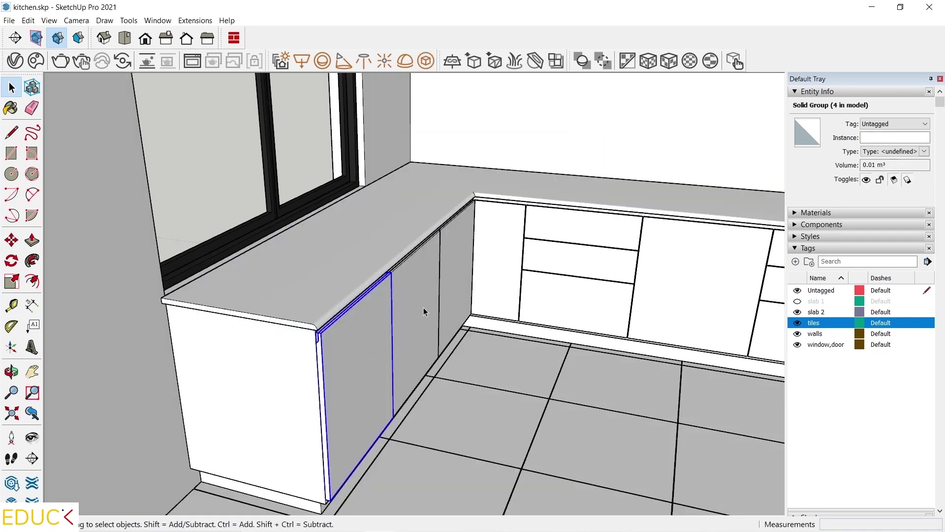
# Step: Combine all the door and drawer fronts on both cabinet runs into a single group
pyautogui.keyDown('ctrl'); pyautogui.click(424, 306); pyautogui.keyUp('ctrl')
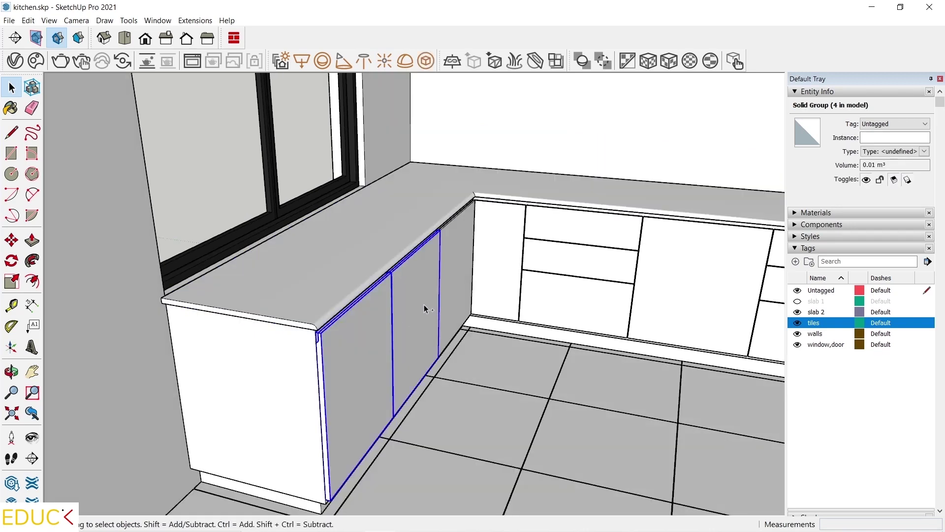
pyautogui.keyDown('ctrl'); pyautogui.click(463, 257); pyautogui.keyUp('ctrl')
pyautogui.keyDown('ctrl'); pyautogui.click(495, 247); pyautogui.keyUp('ctrl')
pyautogui.keyDown('ctrl'); pyautogui.click(562, 257); pyautogui.keyUp('ctrl')
pyautogui.keyDown('ctrl'); pyautogui.click(565, 237); pyautogui.keyUp('ctrl')
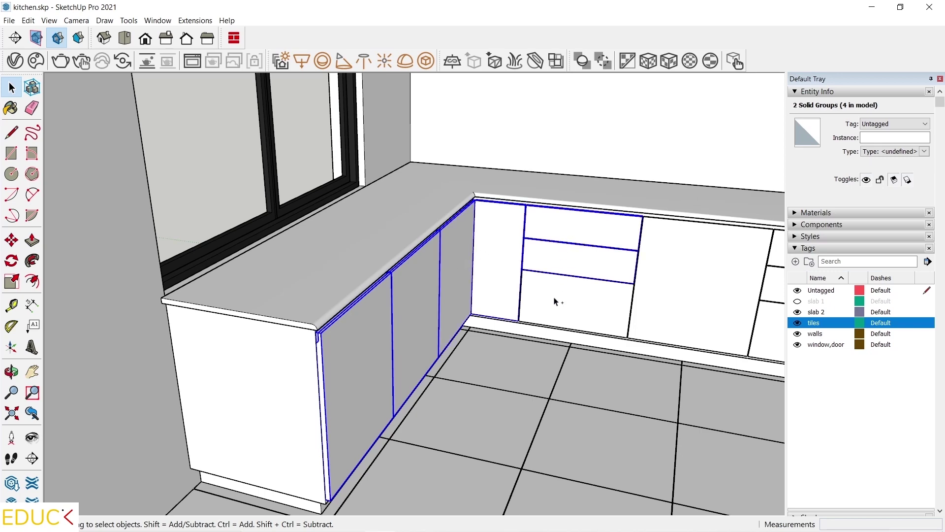
pyautogui.keyDown('ctrl'); pyautogui.click(557, 302); pyautogui.keyUp('ctrl')
pyautogui.keyDown('shift'); pyautogui.moveTo(439, 292); pyautogui.dragTo(135, 321, button='middle'); pyautogui.keyUp('shift')
pyautogui.scroll(-1, 135, 320)
pyautogui.keyDown('ctrl'); pyautogui.click(584, 321); pyautogui.keyUp('ctrl')
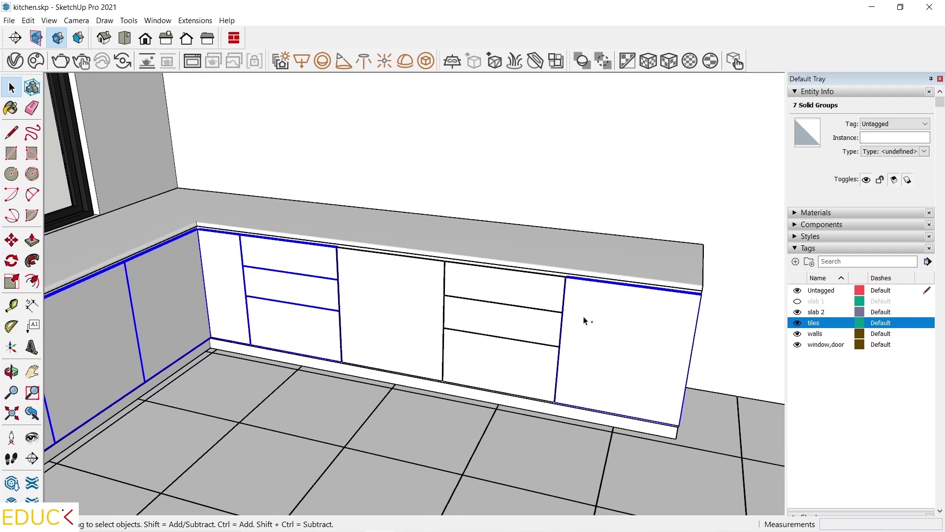
pyautogui.keyDown('ctrl'); pyautogui.click(521, 357); pyautogui.keyUp('ctrl')
pyautogui.keyDown('ctrl'); pyautogui.click(499, 317); pyautogui.keyUp('ctrl')
pyautogui.keyDown('ctrl'); pyautogui.click(488, 289); pyautogui.keyUp('ctrl')
pyautogui.keyDown('ctrl'); pyautogui.click(382, 309); pyautogui.keyUp('ctrl')
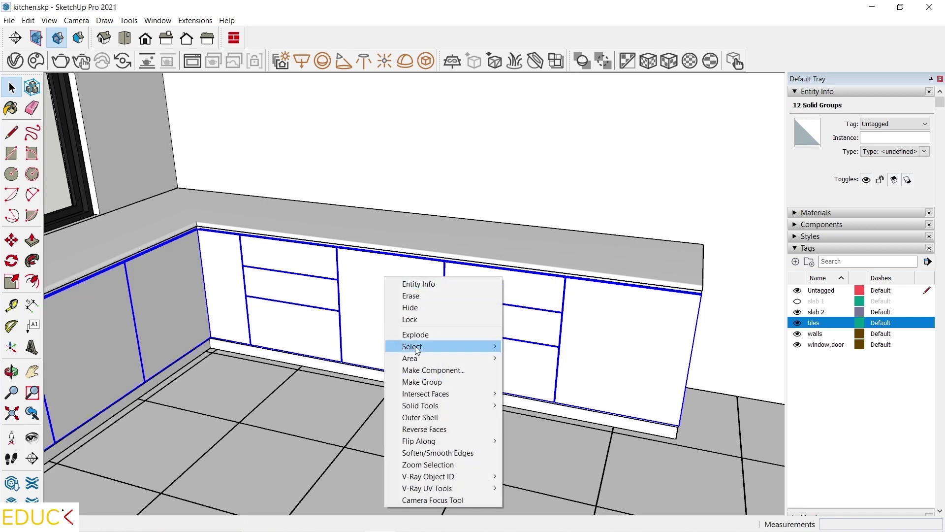
pyautogui.click(418, 382)
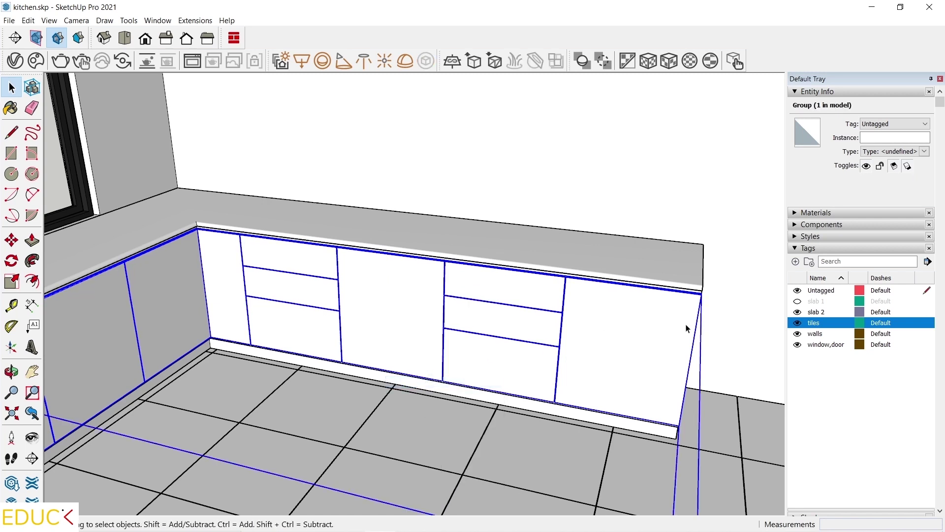
# Step: Create a new tag named "kitchen furniture" in the model's tag list
pyautogui.click(796, 261)
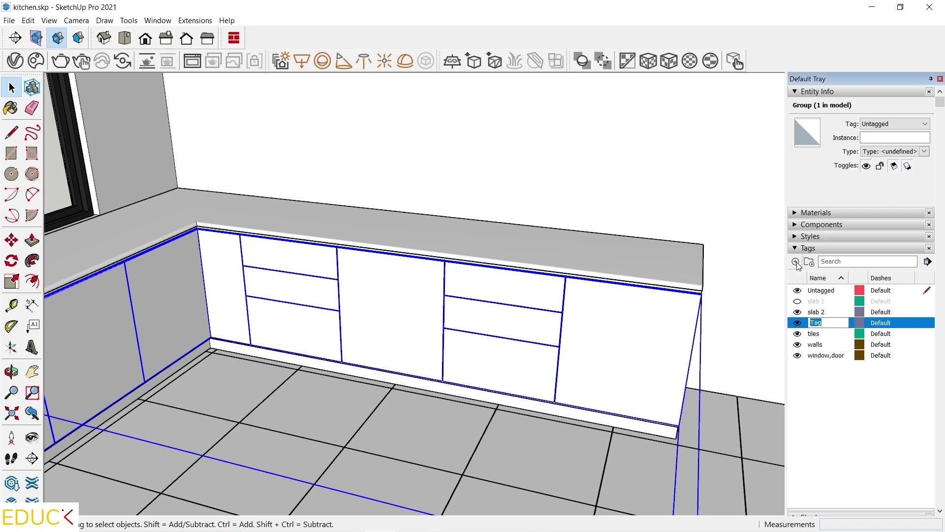
pyautogui.write('kitchen')
pyautogui.write(' furniture')
pyautogui.press('Return')
pyautogui.click(835, 304)
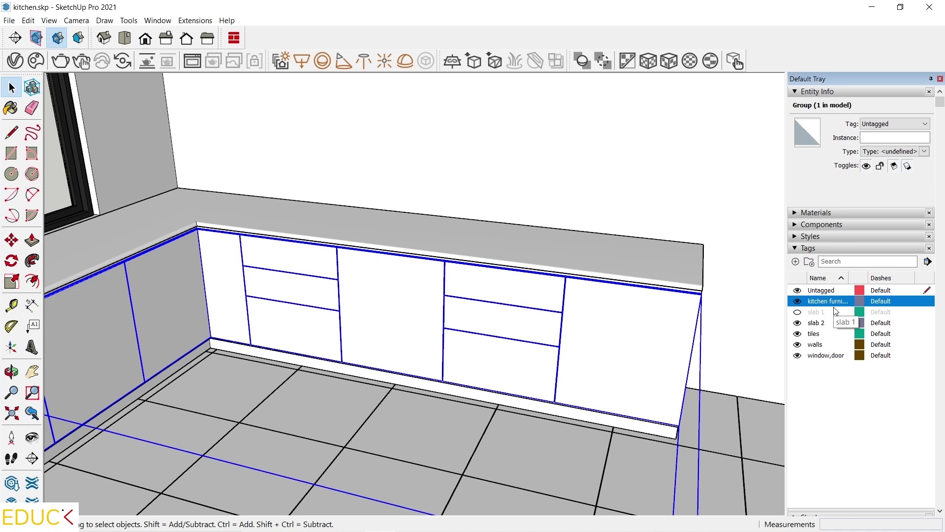
# Step: Add the worktop and plinth groups to the selected fronts and assign all three groups to the kitchen furniture tag
pyautogui.keyDown('shift'); pyautogui.click(465, 238); pyautogui.keyUp('shift')
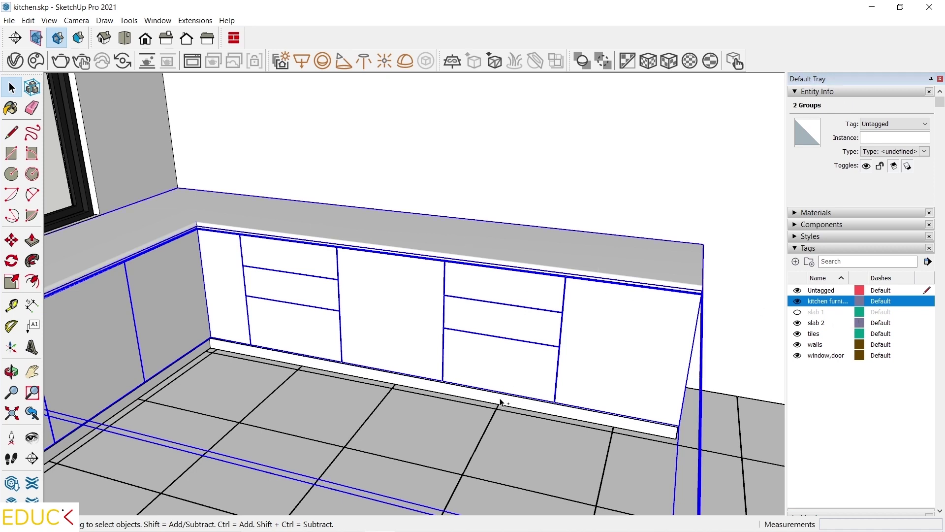
pyautogui.keyDown('ctrl'); pyautogui.click(463, 388); pyautogui.keyUp('ctrl')
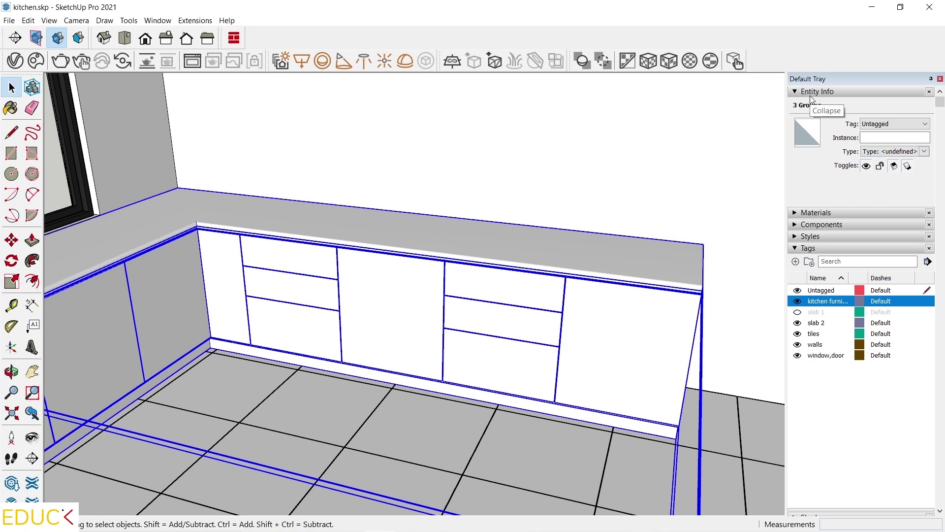
pyautogui.click(877, 124)
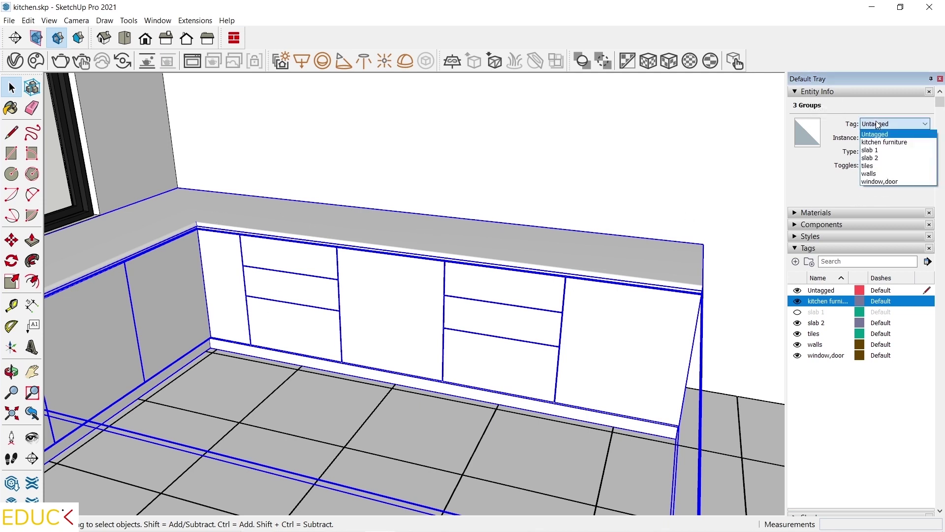
pyautogui.click(883, 142)
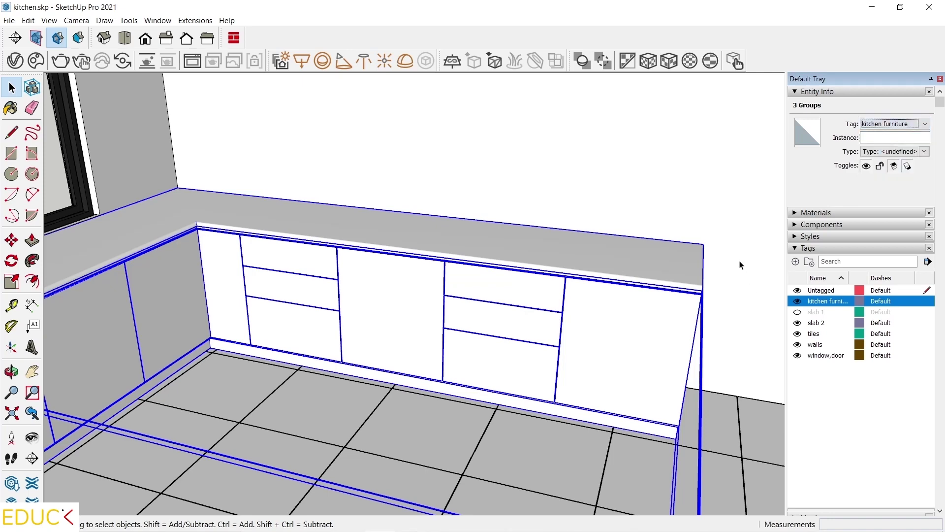
# Step: Check the tag assignments by hiding and showing the kitchen furniture, slab 2, tiles and walls tags, leaving them all visible
pyautogui.scroll(-2, 591, 320)
pyautogui.doubleClick(828, 301)
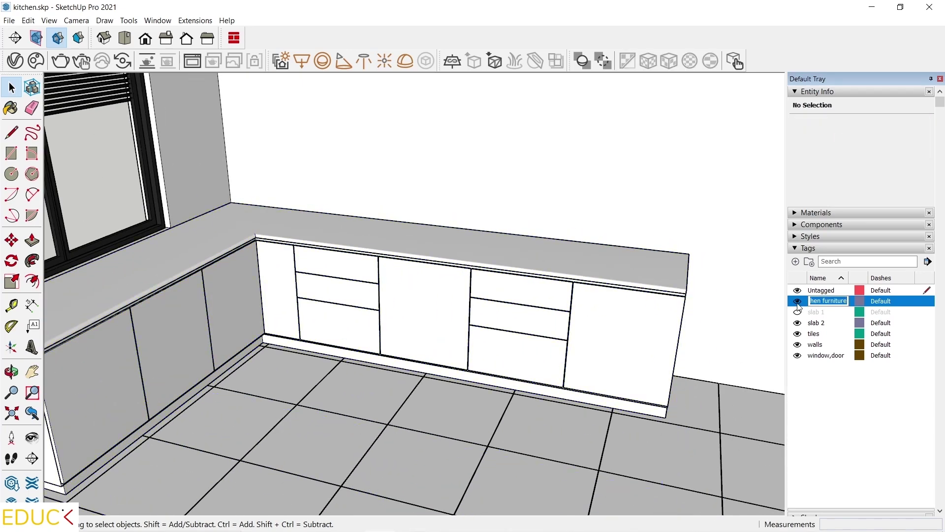
pyautogui.click(797, 301)
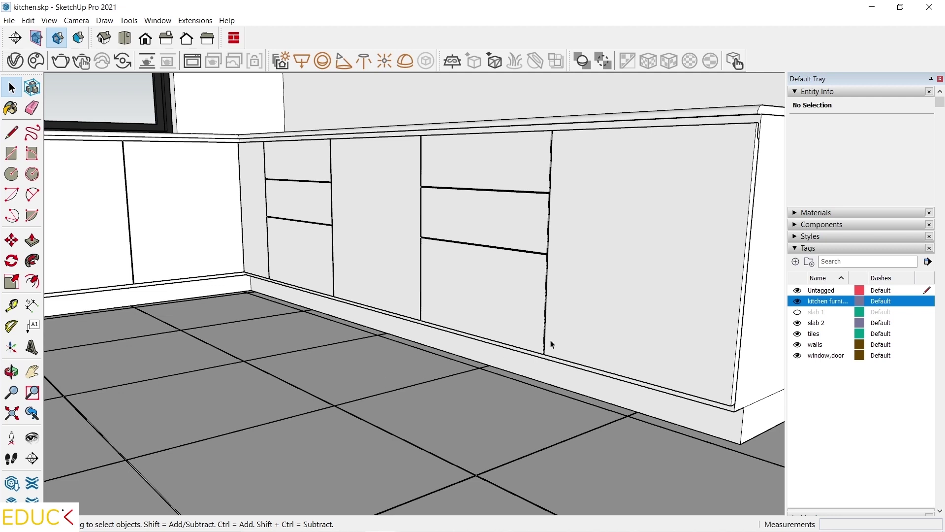
pyautogui.click(798, 301)
pyautogui.click(797, 302)
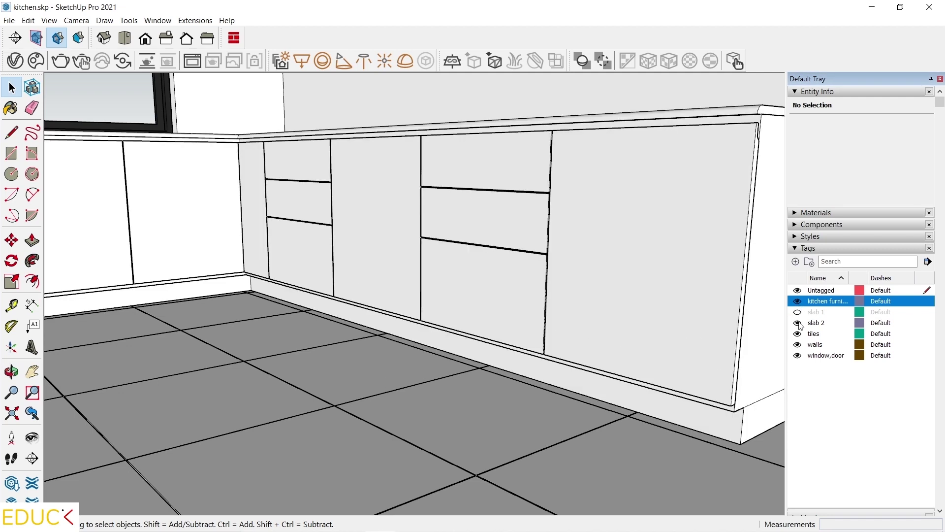
pyautogui.click(797, 322)
pyautogui.click(796, 334)
pyautogui.click(797, 334)
pyautogui.click(797, 344)
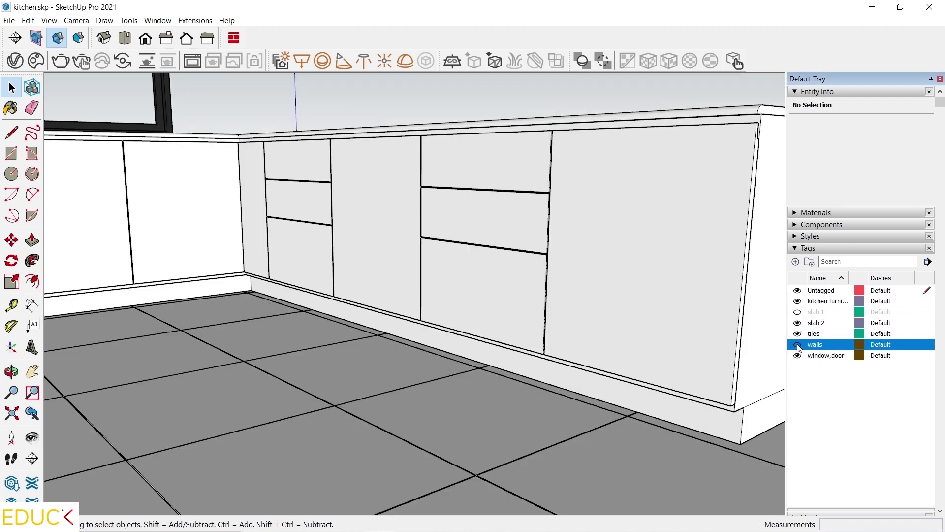
pyautogui.click(797, 344)
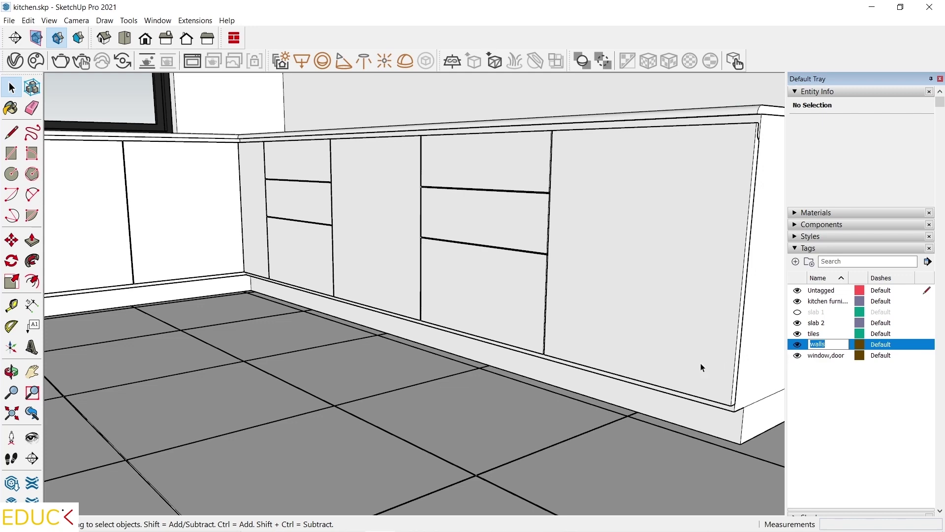
pyautogui.moveTo(701, 368); pyautogui.dragTo(619, 334, button='middle')
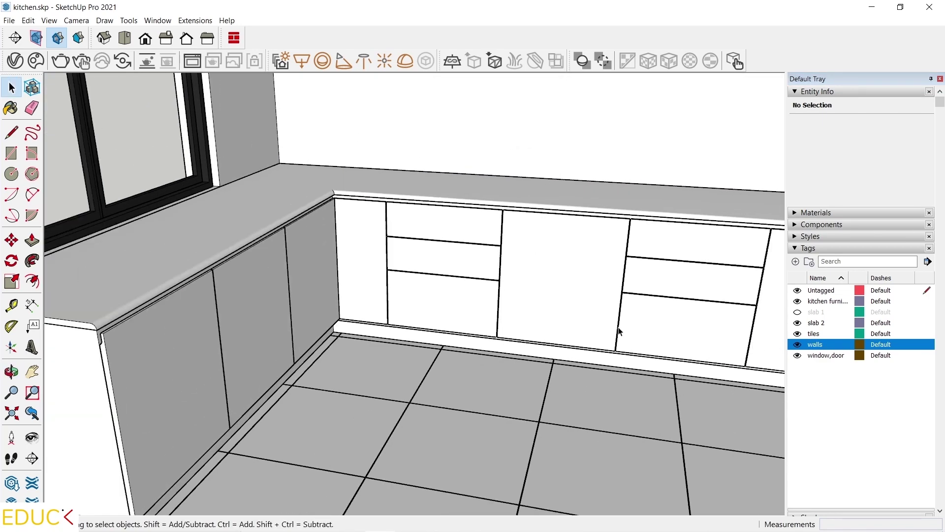